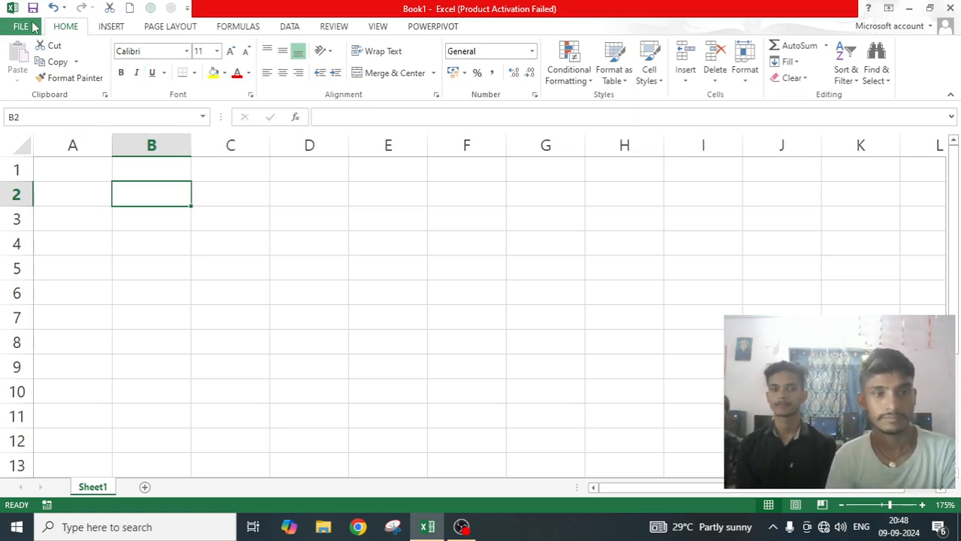
Open the recent workbook "example data" and enlarge the view of the EXAMPLE DATA table on Sheet1.
click(22, 26)
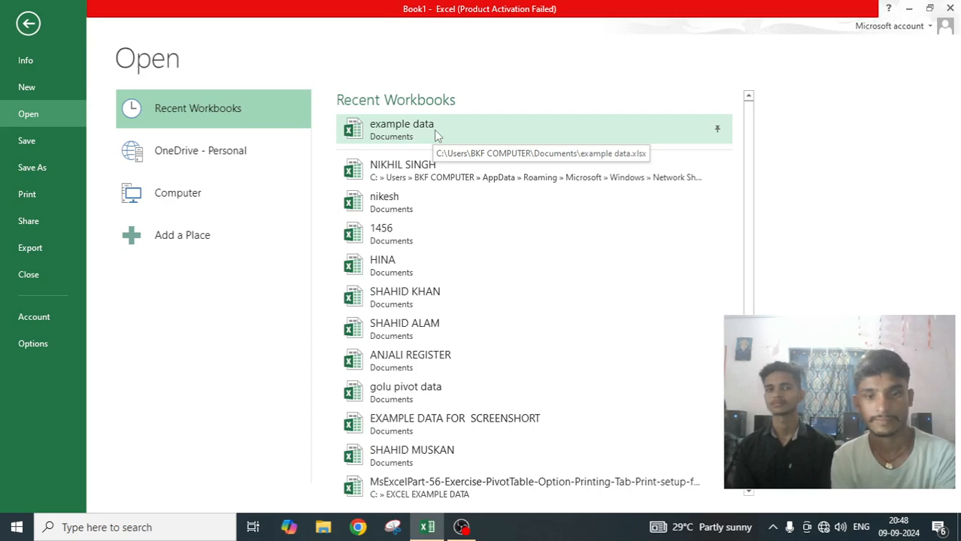
click(434, 130)
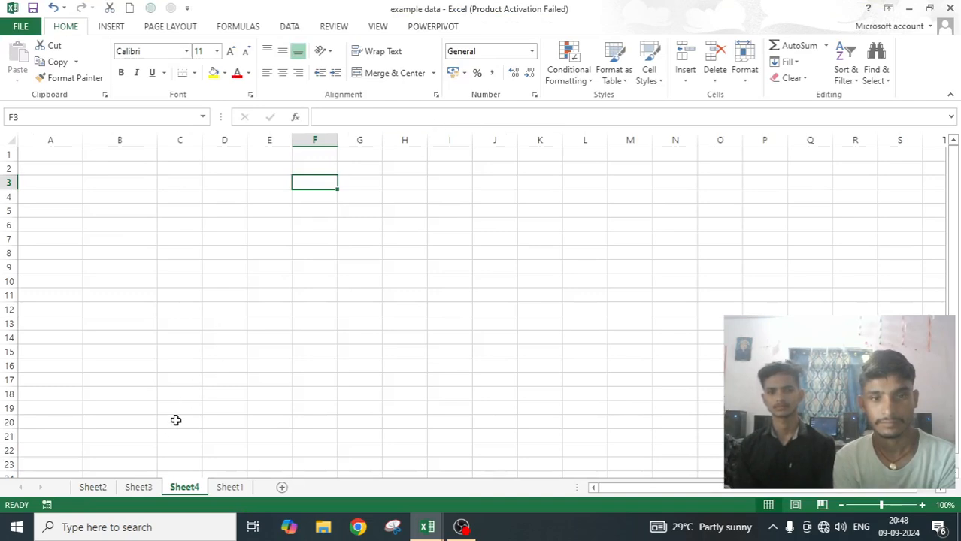
click(230, 488)
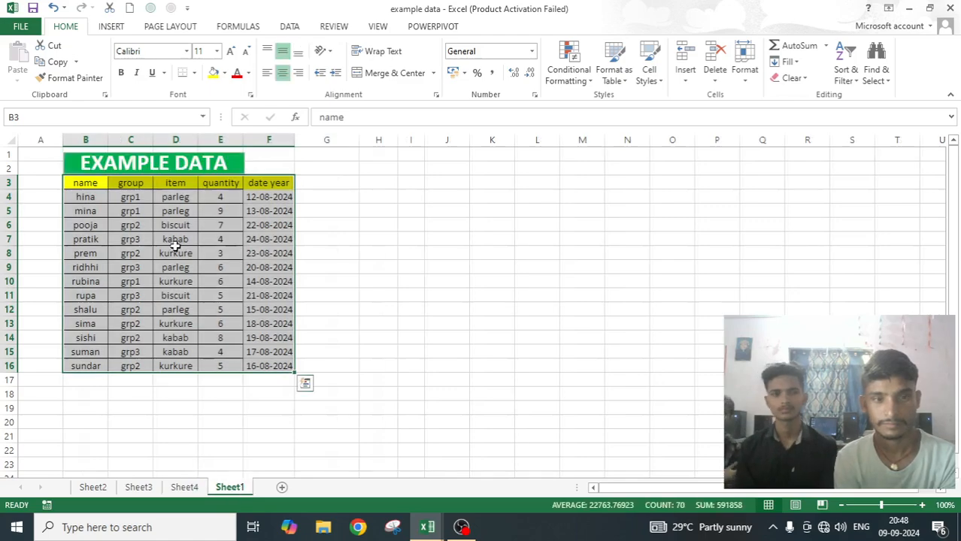
scroll(175, 246, up, 3)
scroll(176, 246, up, 1)
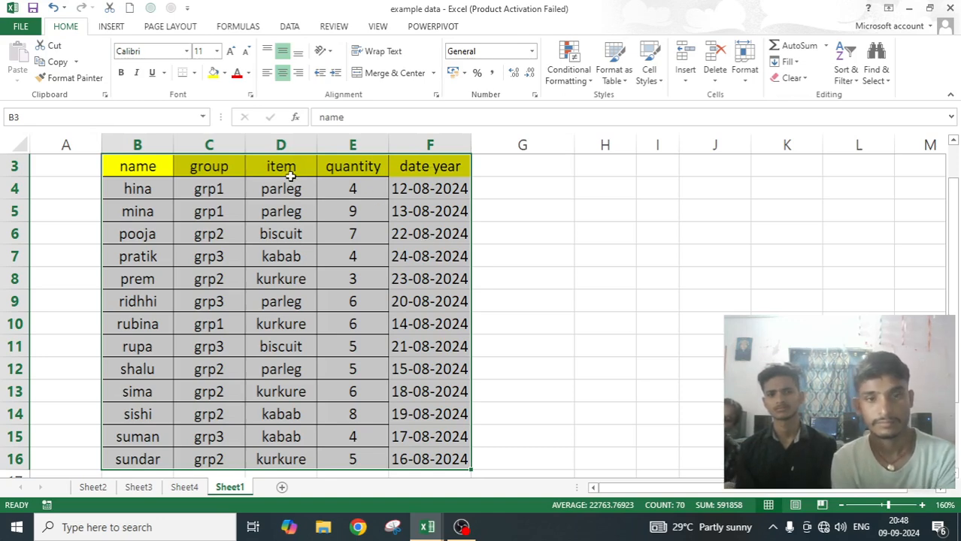
Review the source table on Sheet1 and the contents of Sheet4, Sheet3 and Sheet2, ending back on Sheet1.
click(605, 256)
drag(159, 170, 415, 456)
click(606, 315)
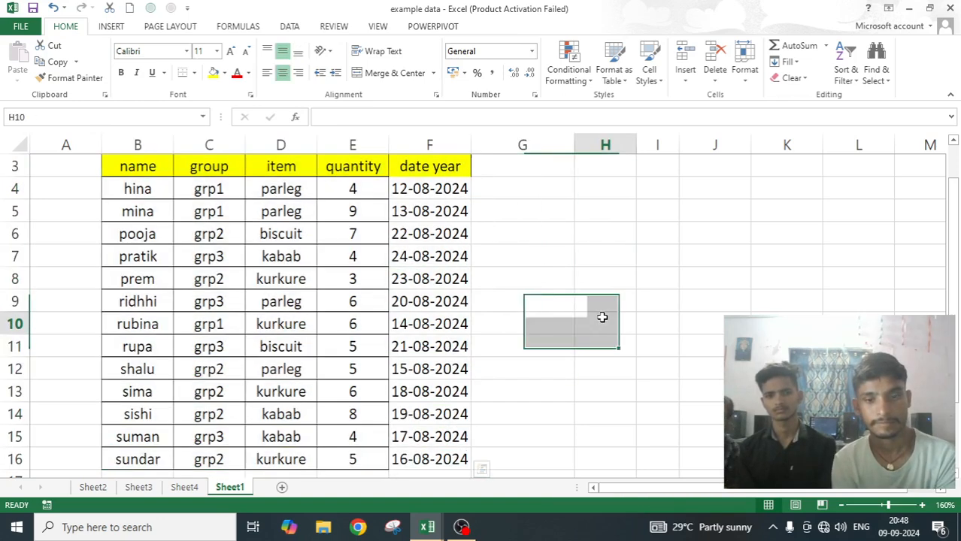
click(184, 487)
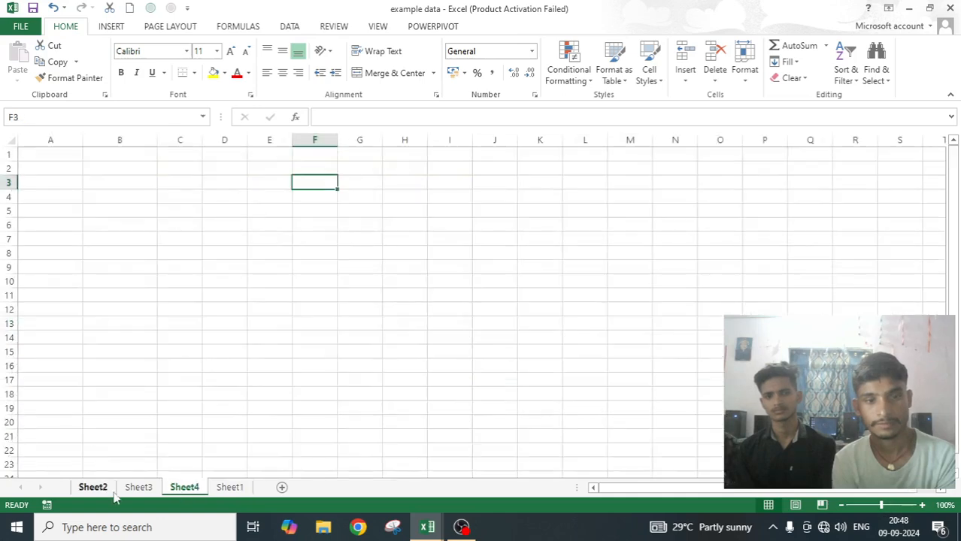
click(139, 487)
click(93, 487)
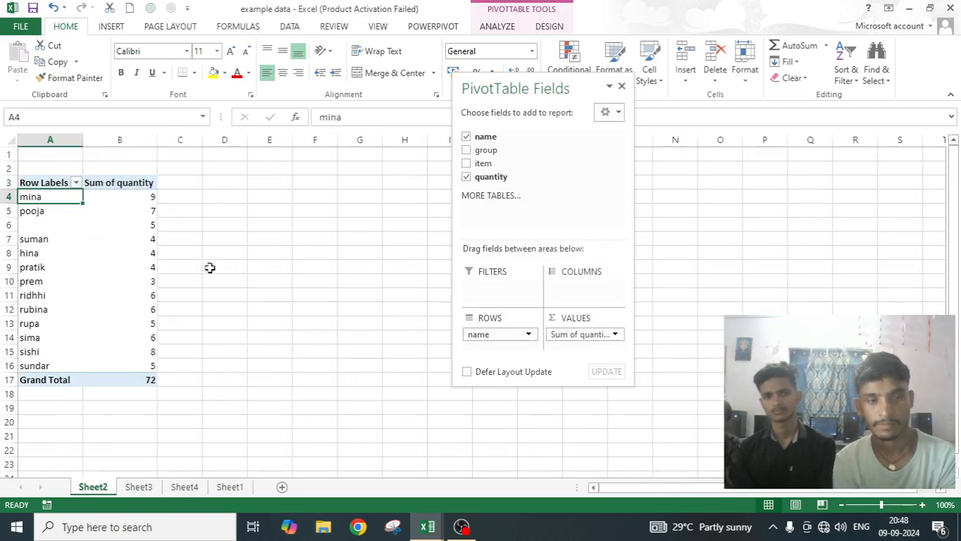
click(314, 265)
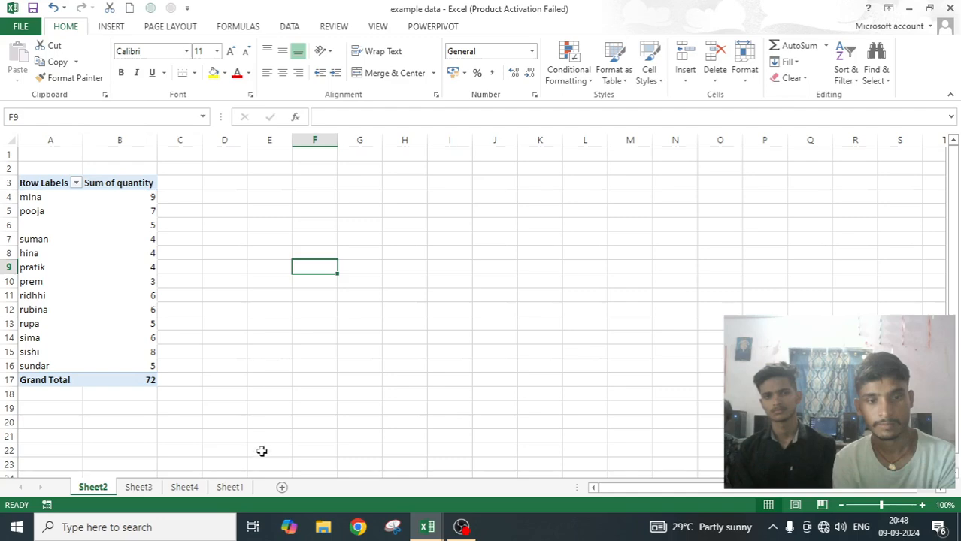
click(235, 488)
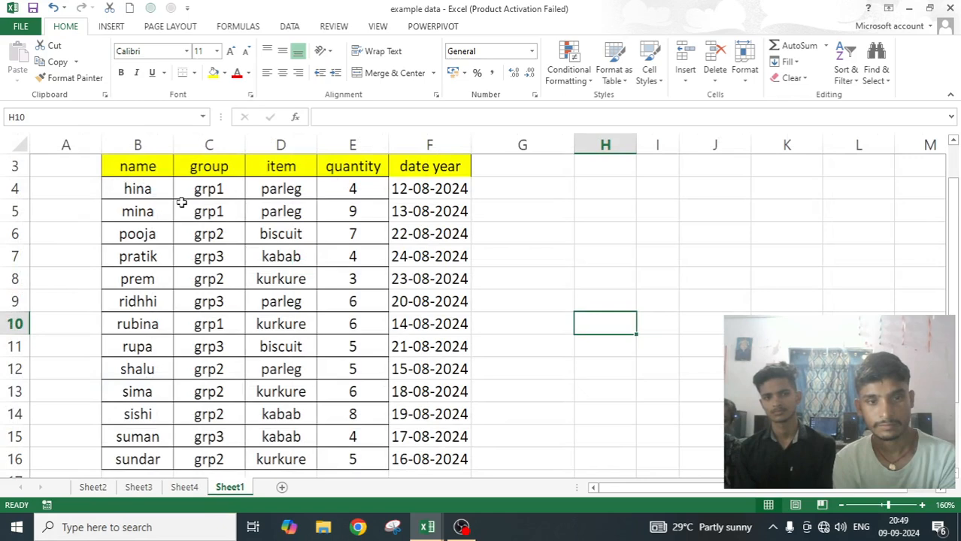
Create a PivotTable from the source table range B3:F16 on Sheet1, placing it on a new worksheet.
drag(150, 166, 419, 422)
scroll(382, 320, up, 2)
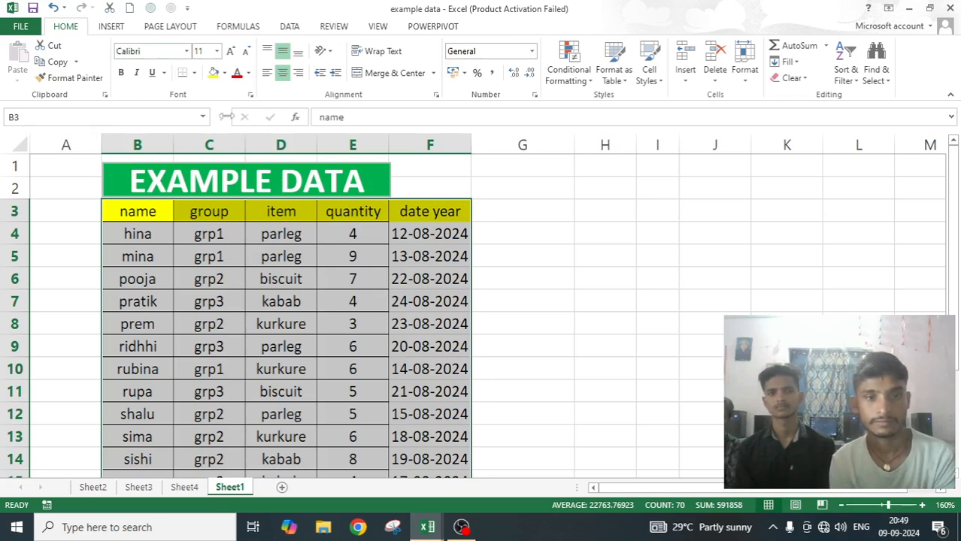
click(111, 27)
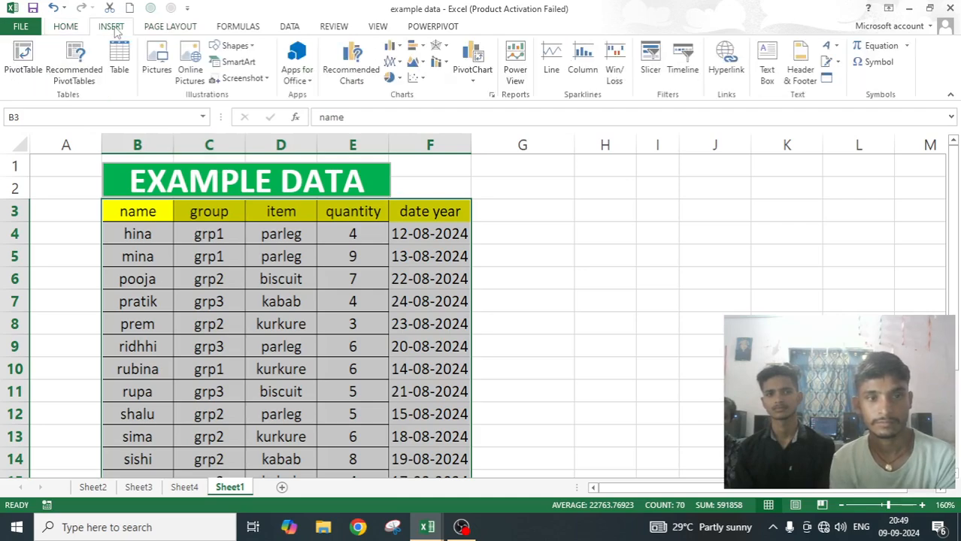
click(23, 51)
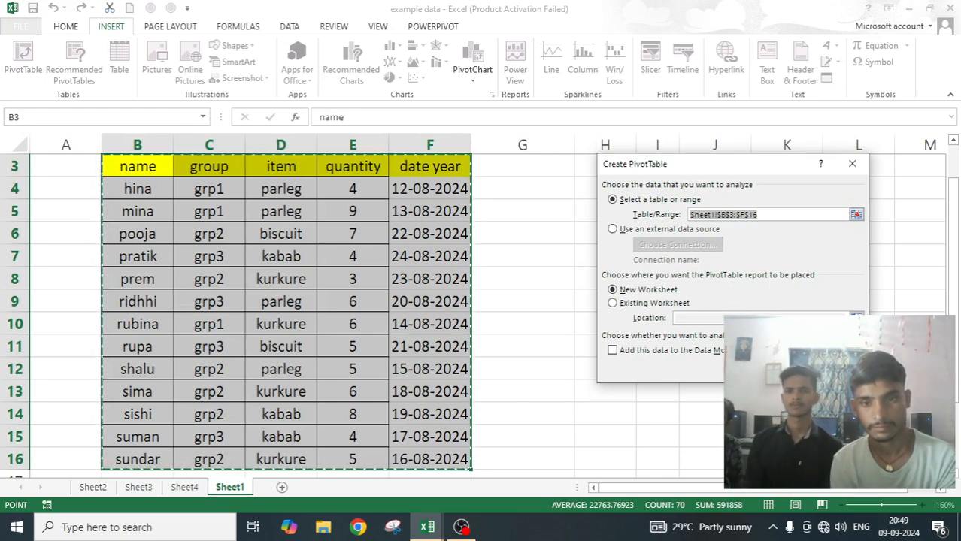
click(781, 369)
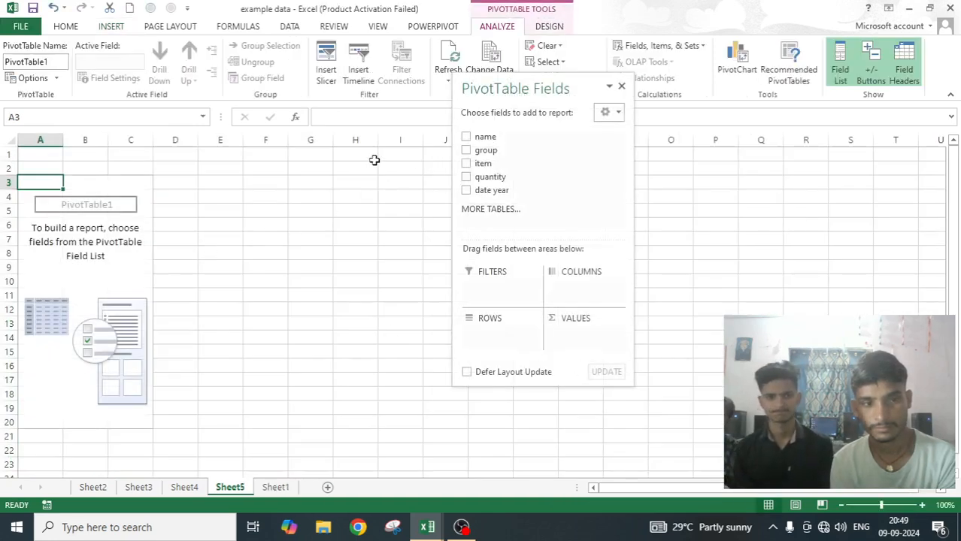
Add the name field as rows and the quantity field as summed values, and move the field list off the ribbon.
click(466, 137)
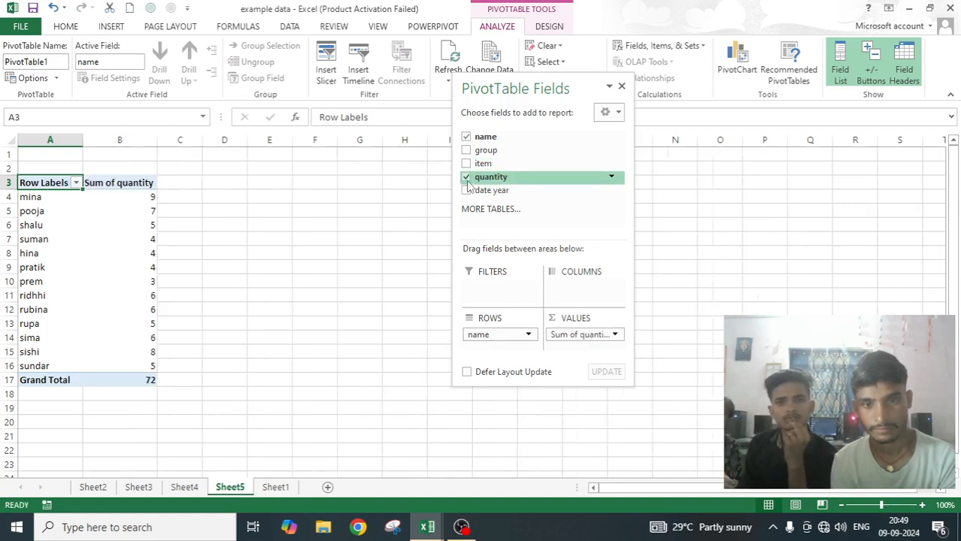
click(466, 177)
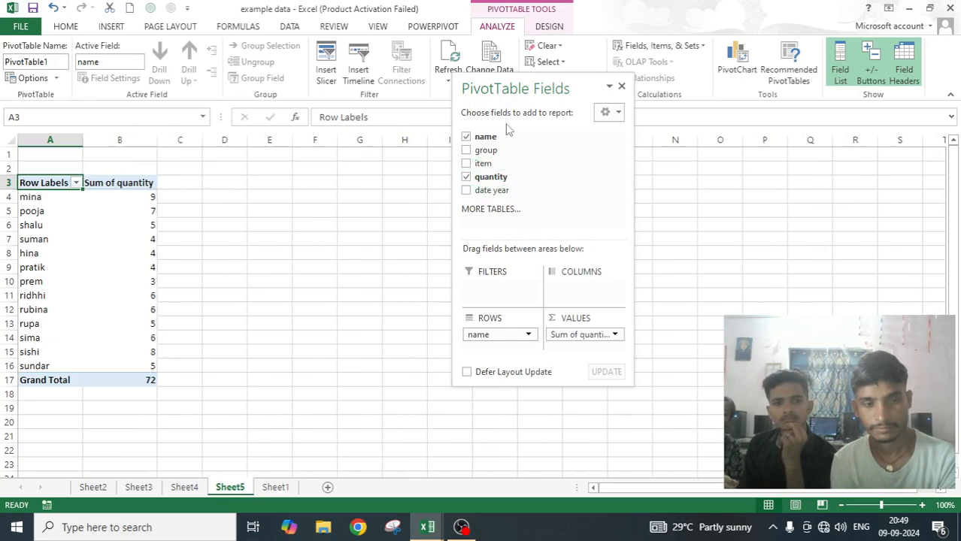
drag(514, 91, 414, 152)
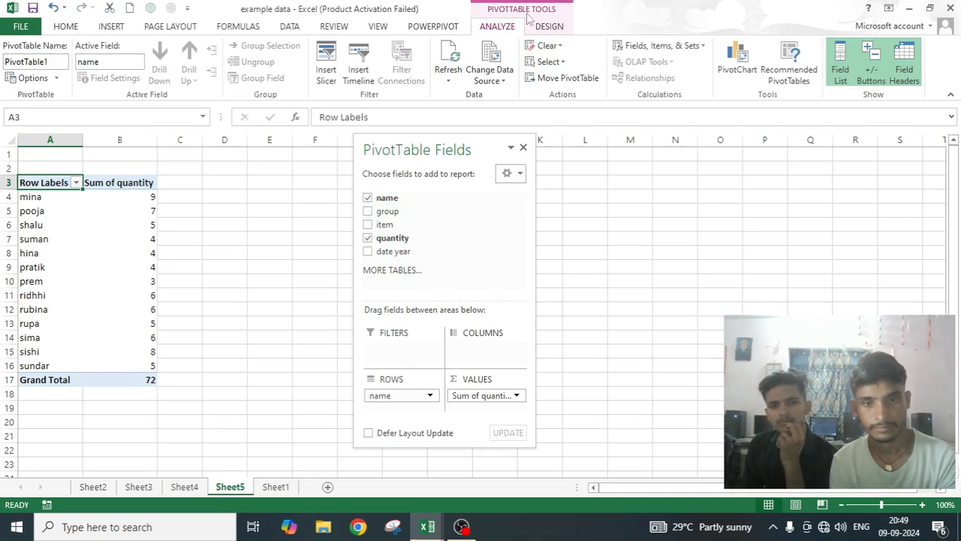
Examine the PivotTable options menu and the Layout & Format settings in the PivotTable Options dialog without changing anything.
click(56, 78)
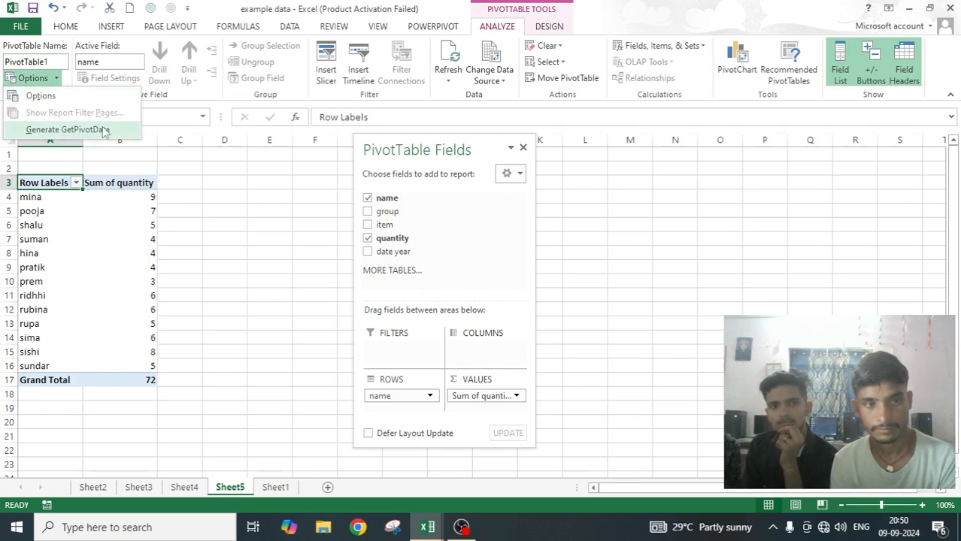
click(41, 102)
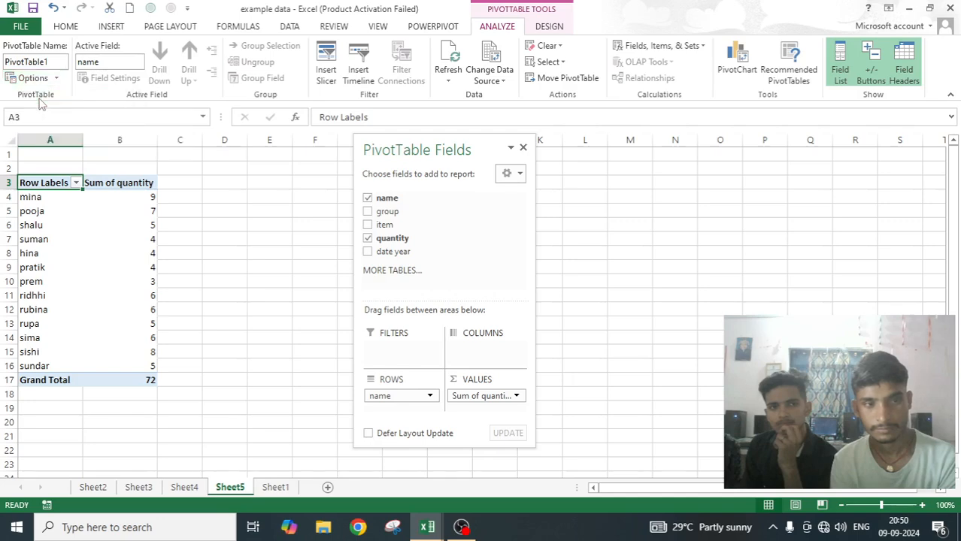
drag(715, 112, 358, 115)
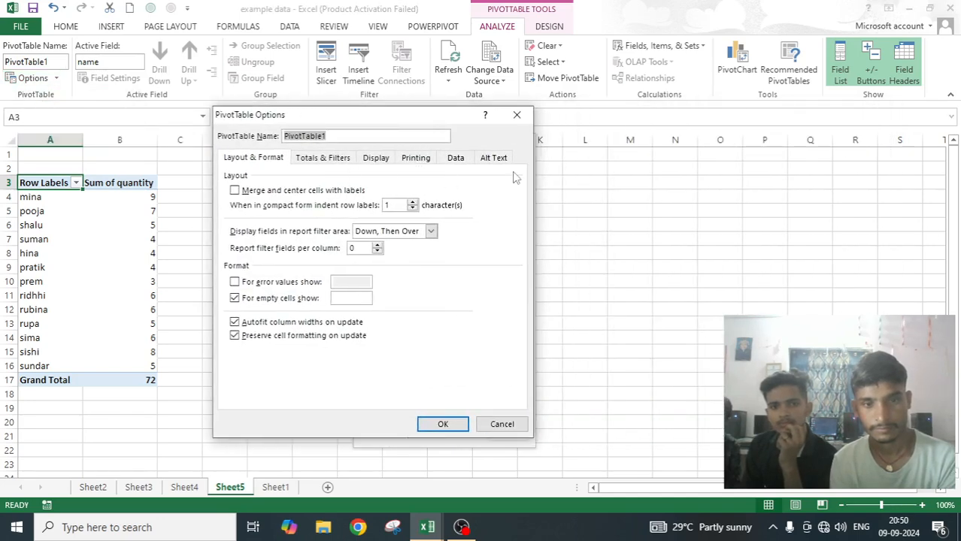
click(517, 115)
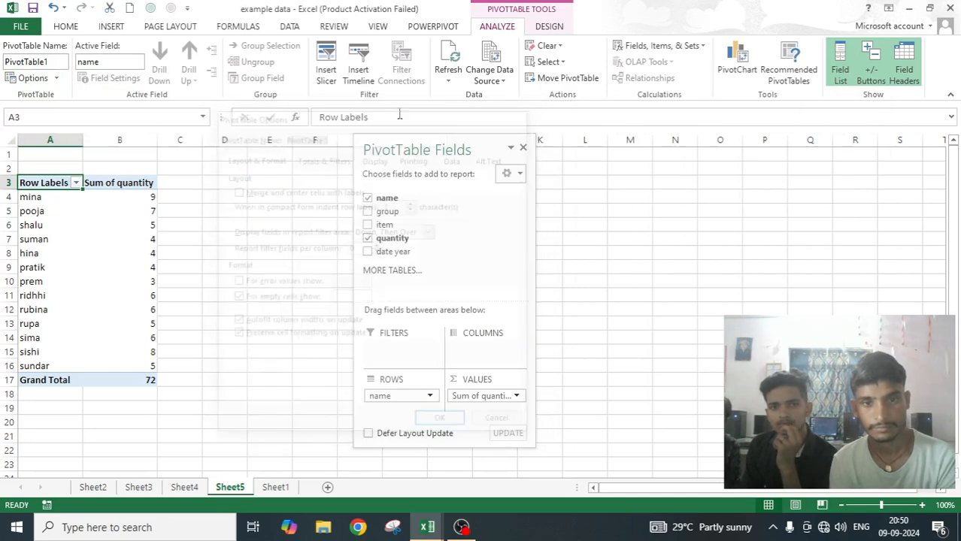
click(56, 80)
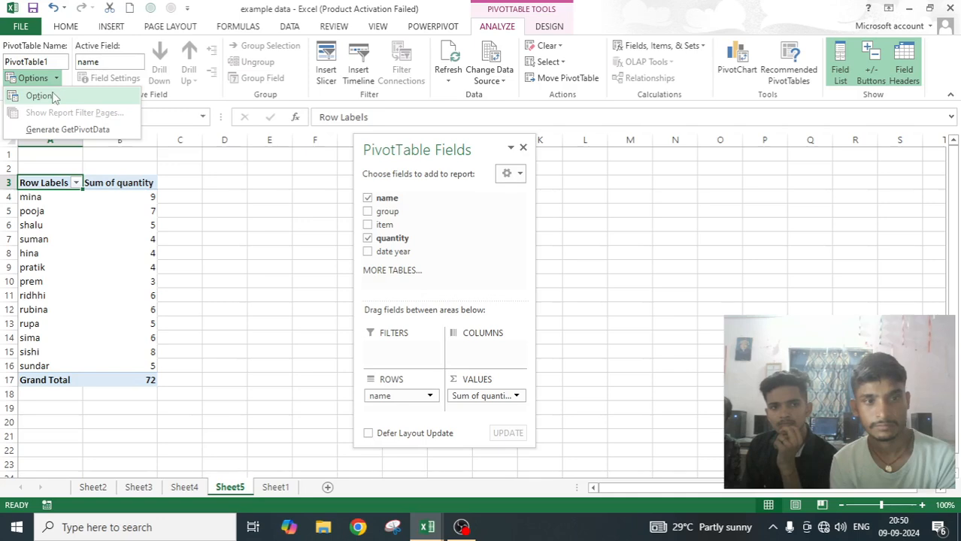
click(154, 210)
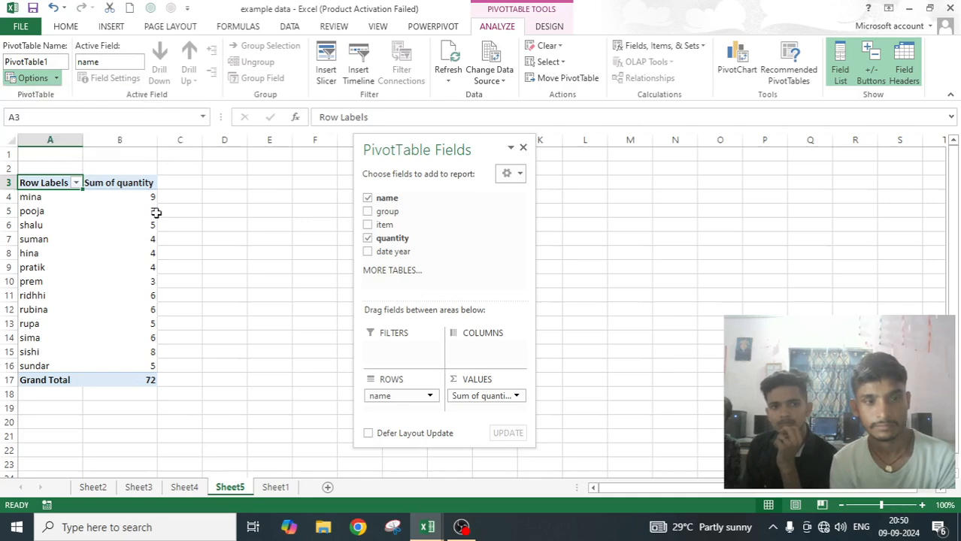
click(29, 79)
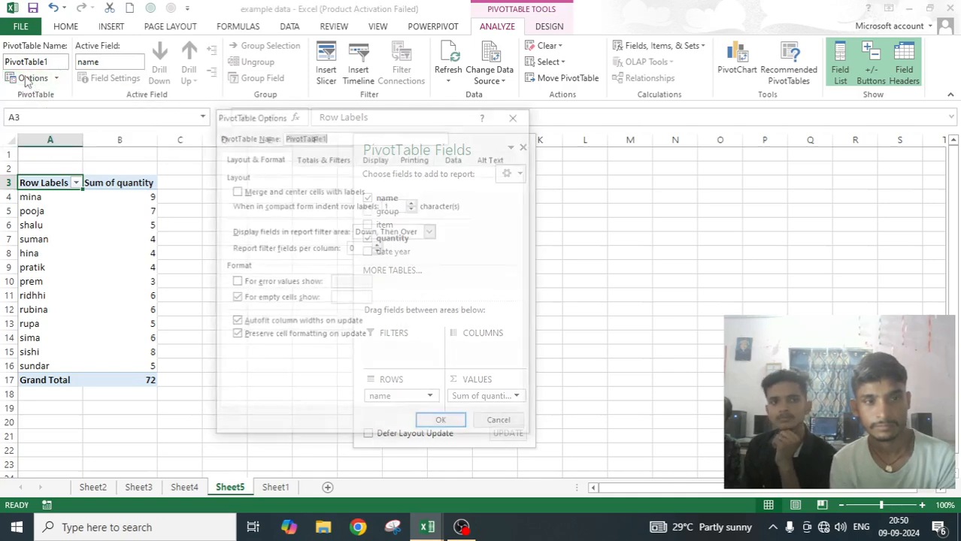
drag(356, 123, 288, 63)
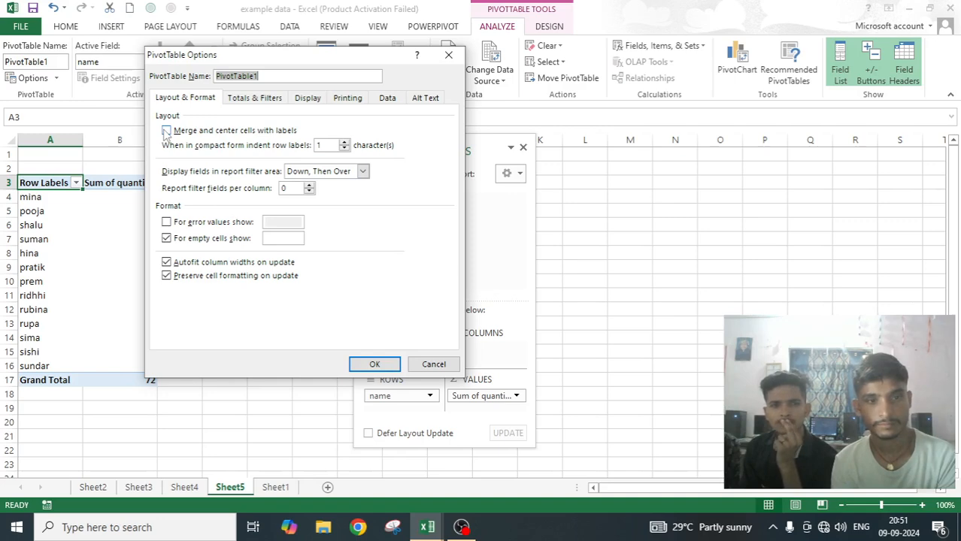
click(448, 55)
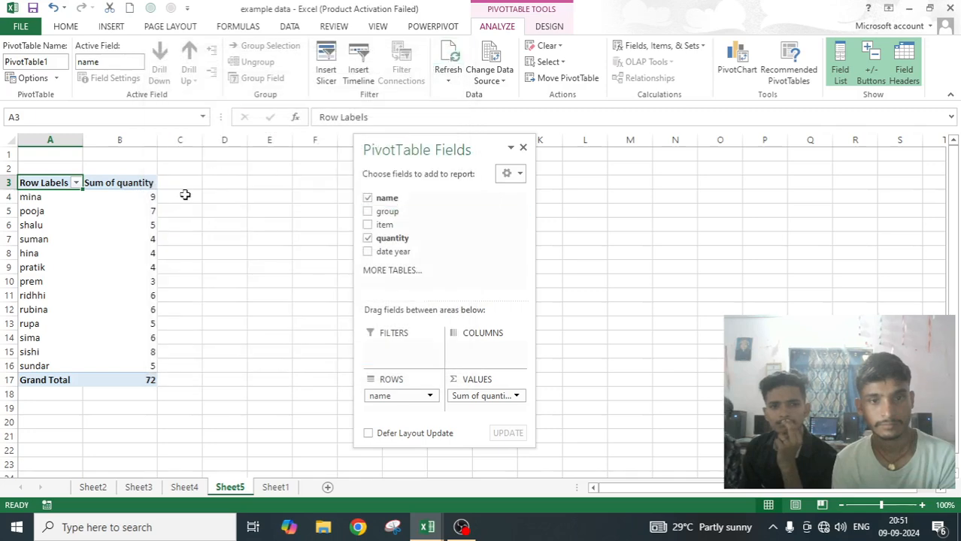
Add the group field to the PivotTable rows and place it above name, enlarging and repositioning the field list.
click(368, 199)
click(367, 200)
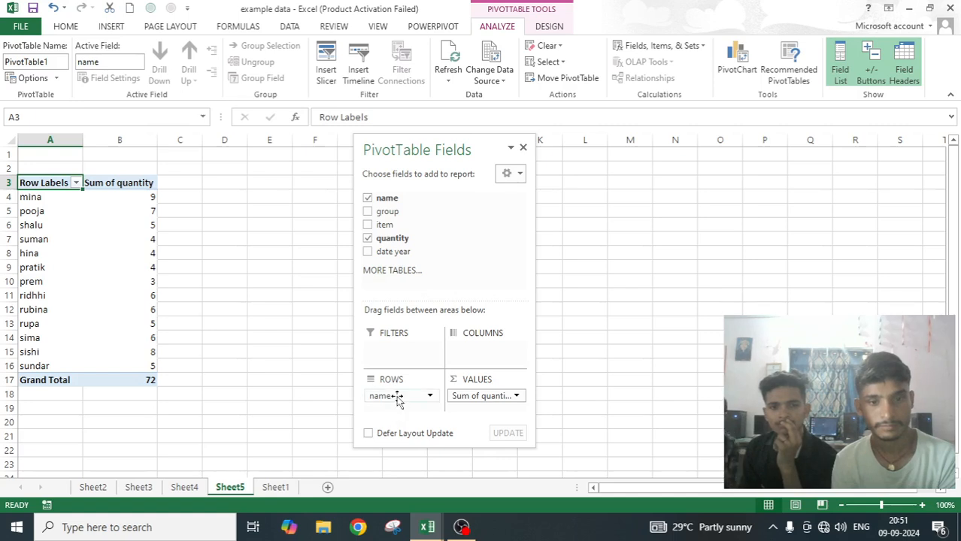
click(367, 211)
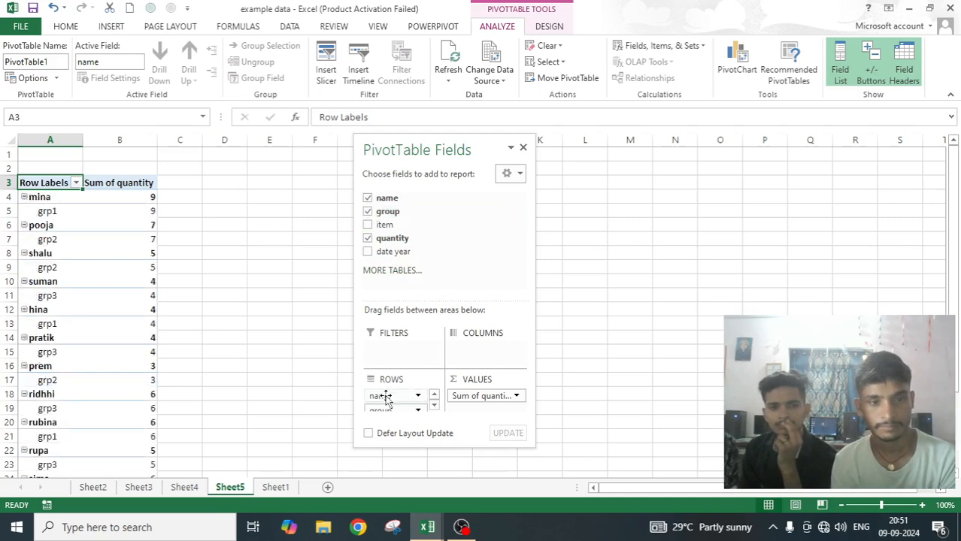
drag(429, 447, 429, 489)
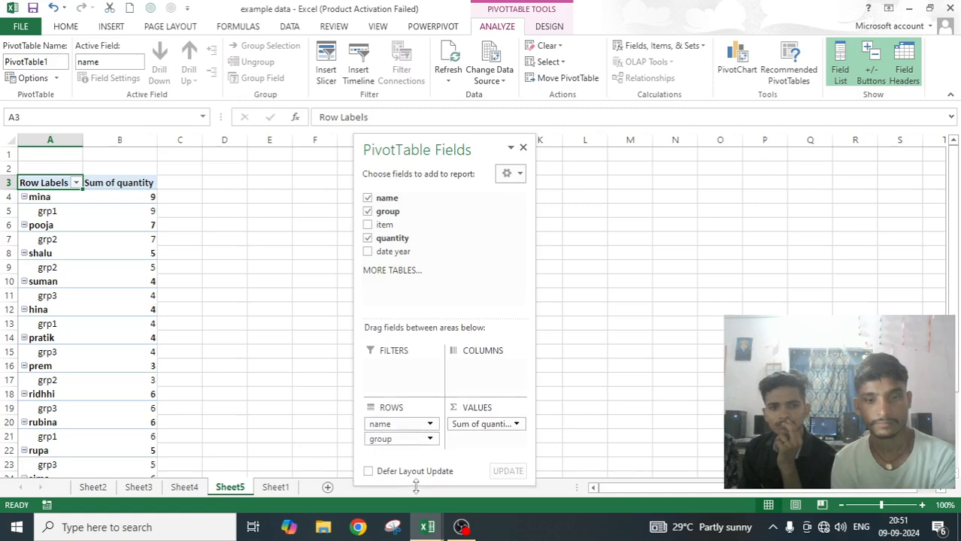
drag(462, 142, 497, 33)
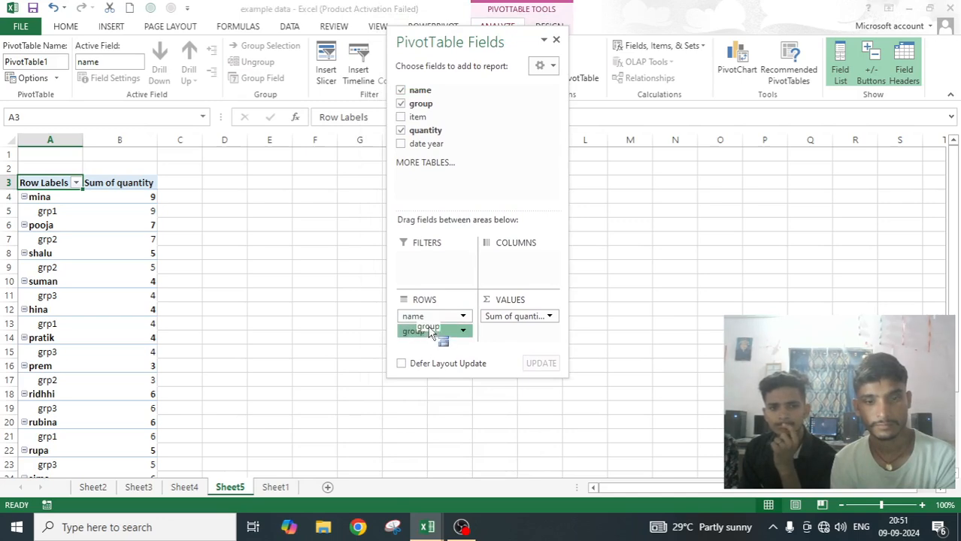
drag(427, 338, 436, 316)
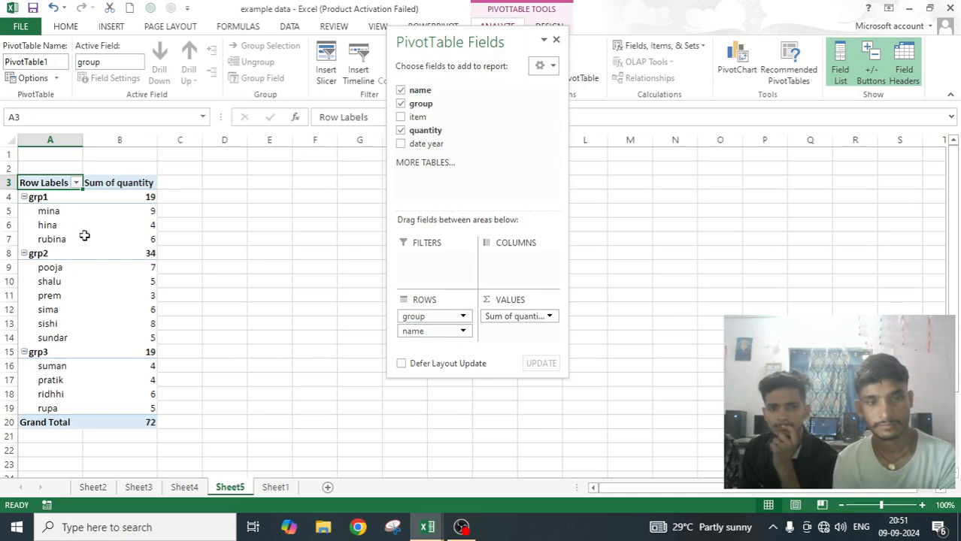
Select the grp1 label and review the group field's subtotal and filter settings without changing them.
click(42, 198)
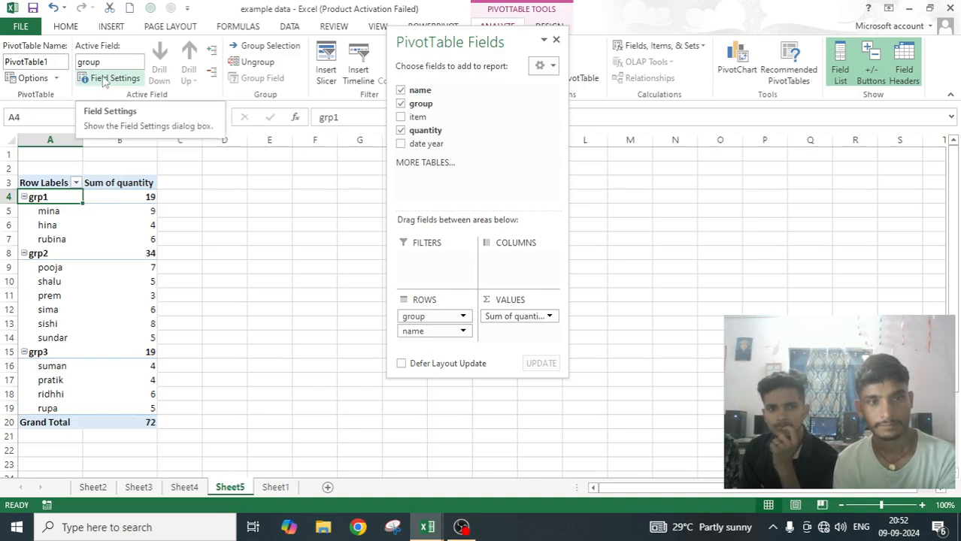
click(86, 298)
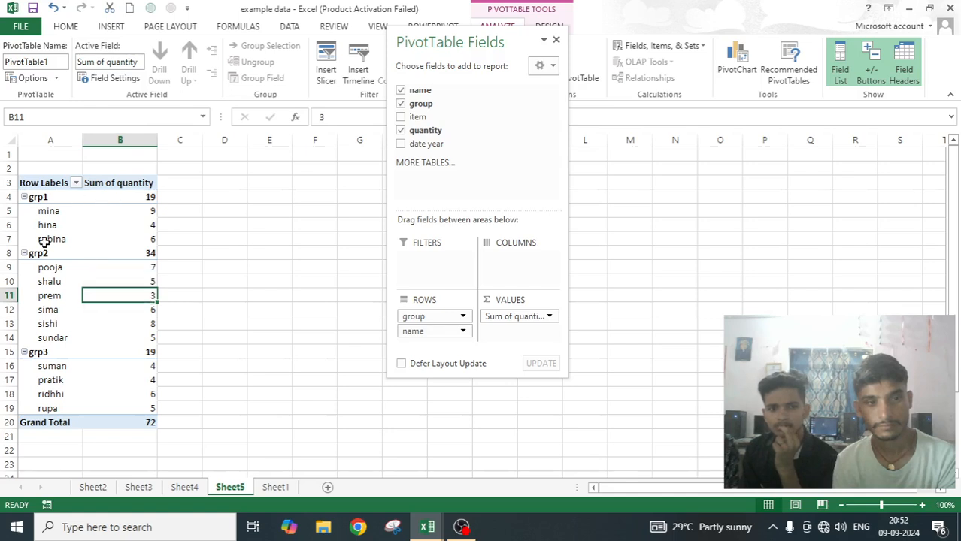
mouse_move(119, 346)
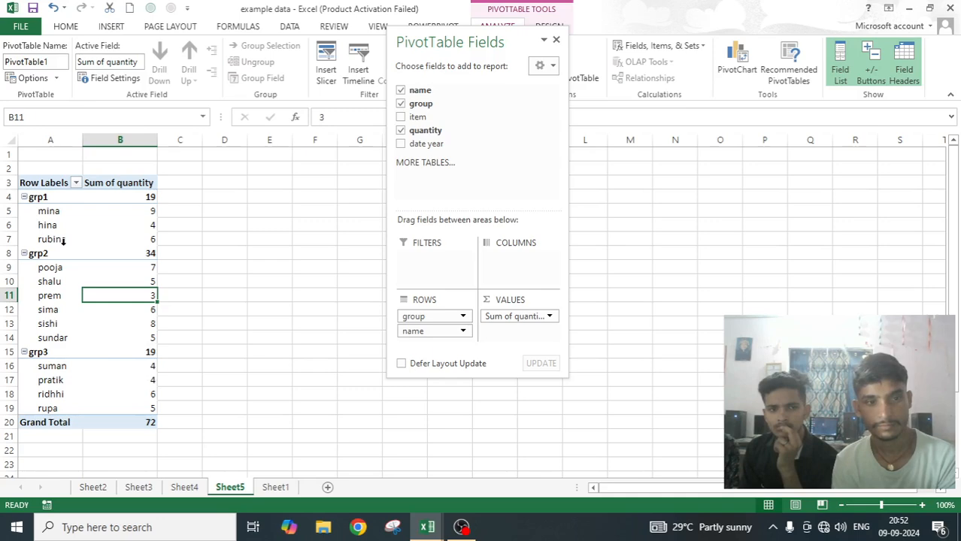
click(47, 196)
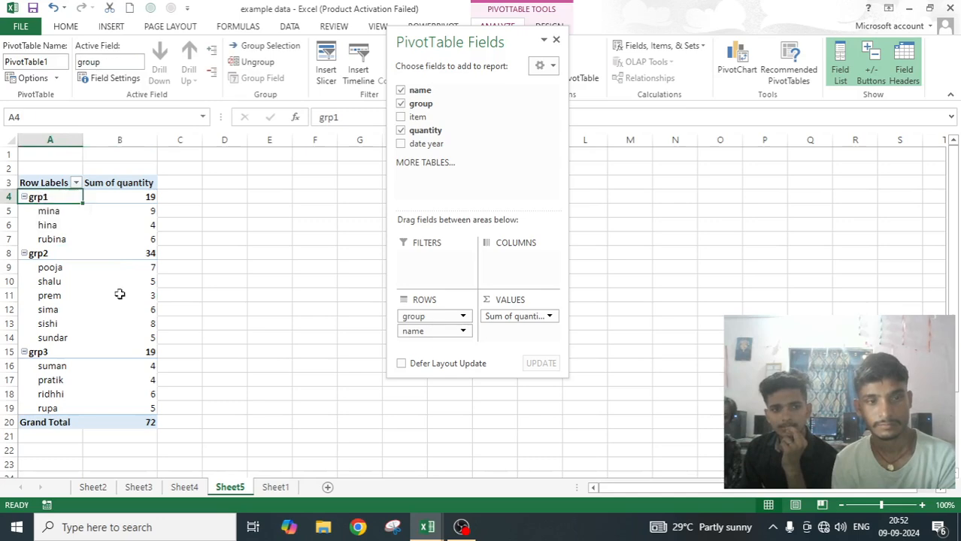
click(105, 78)
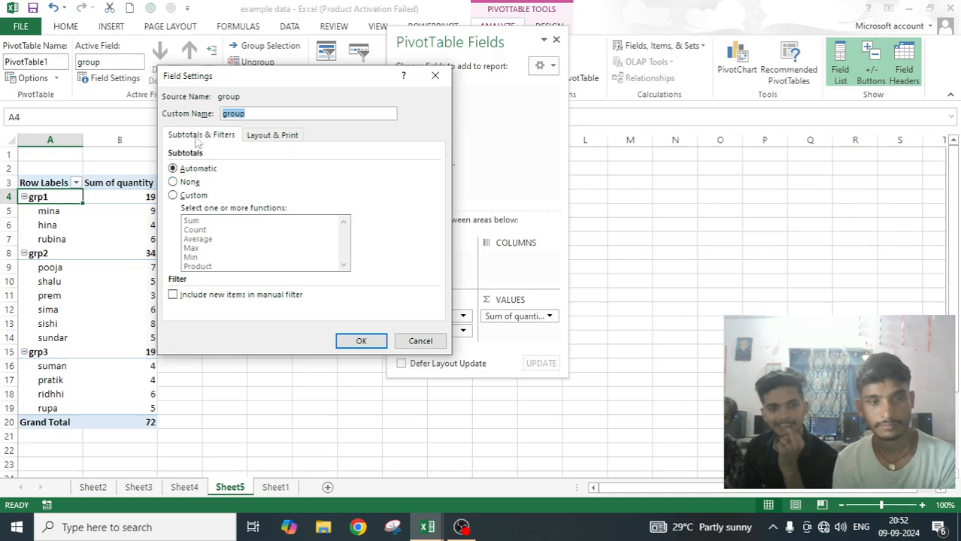
click(434, 75)
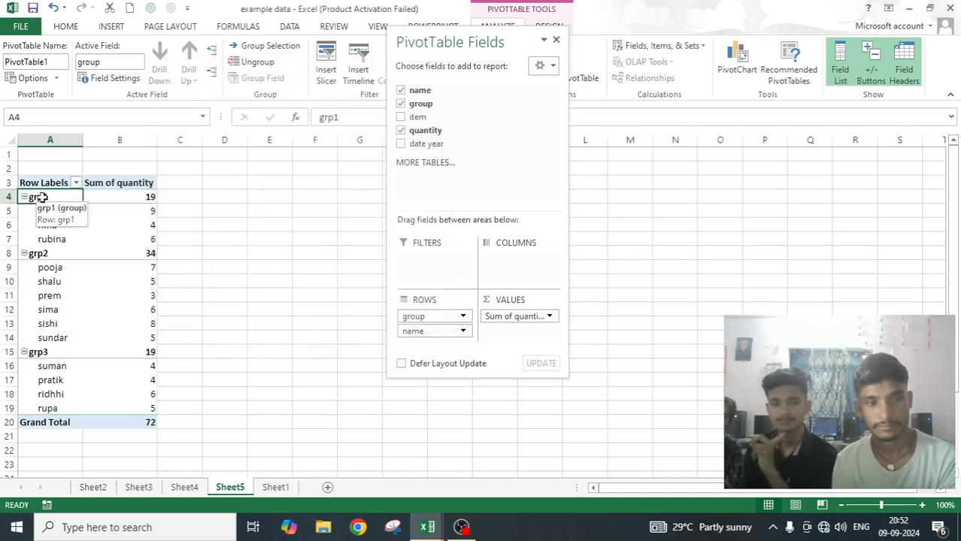
Set the group field's layout to show item labels in tabular form.
click(105, 78)
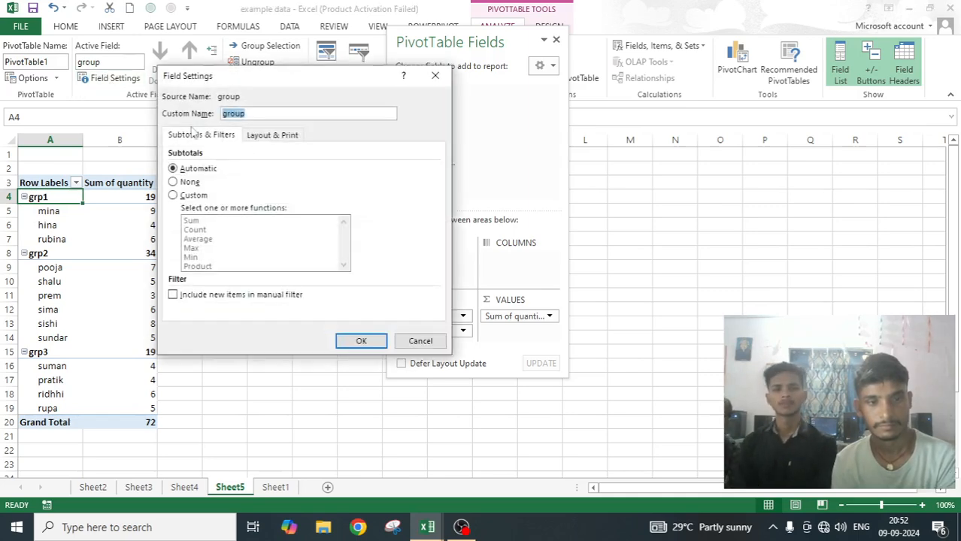
click(278, 138)
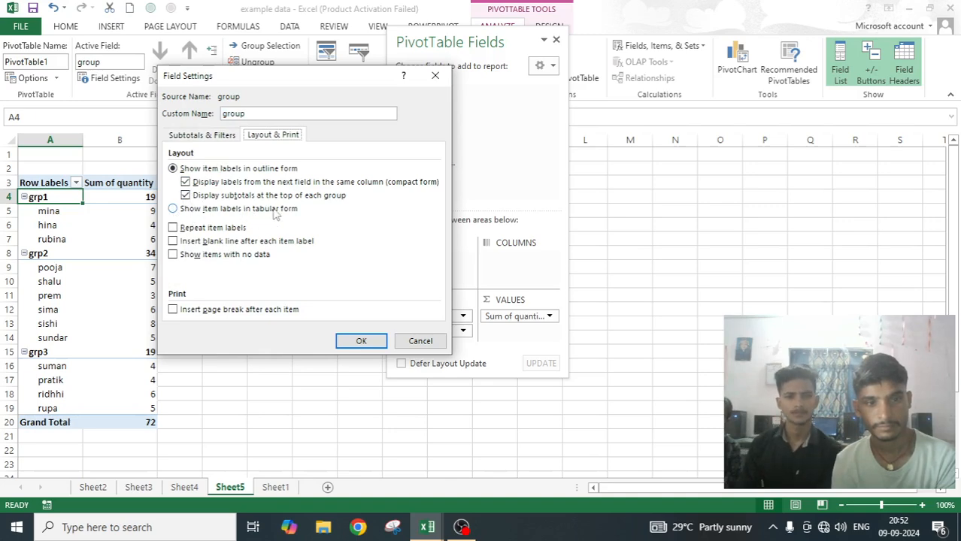
click(173, 209)
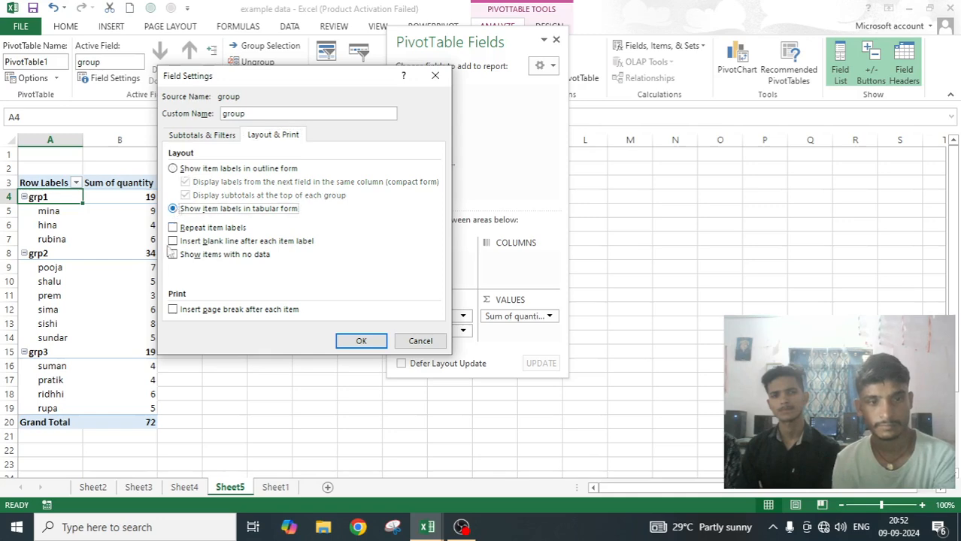
click(361, 343)
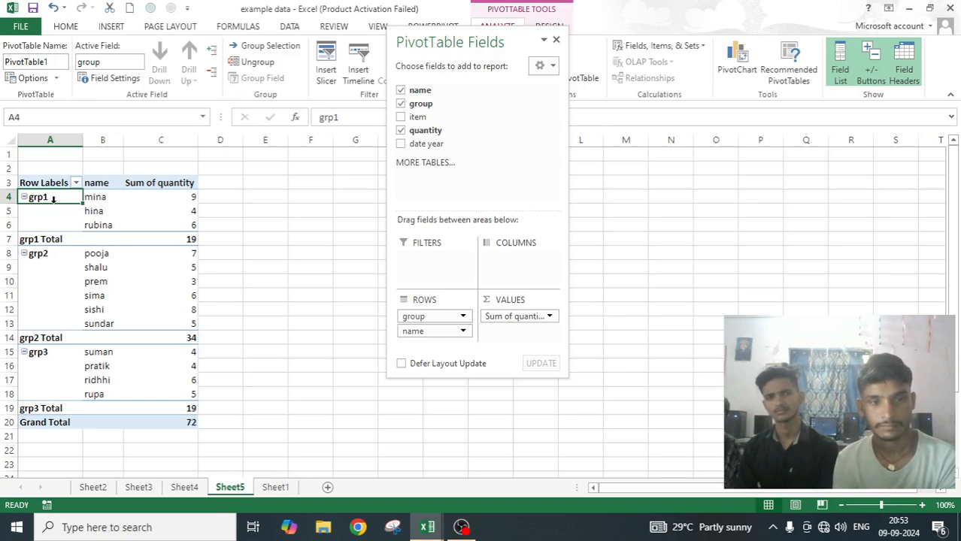
Set the name field's layout to show item labels in tabular form.
click(103, 198)
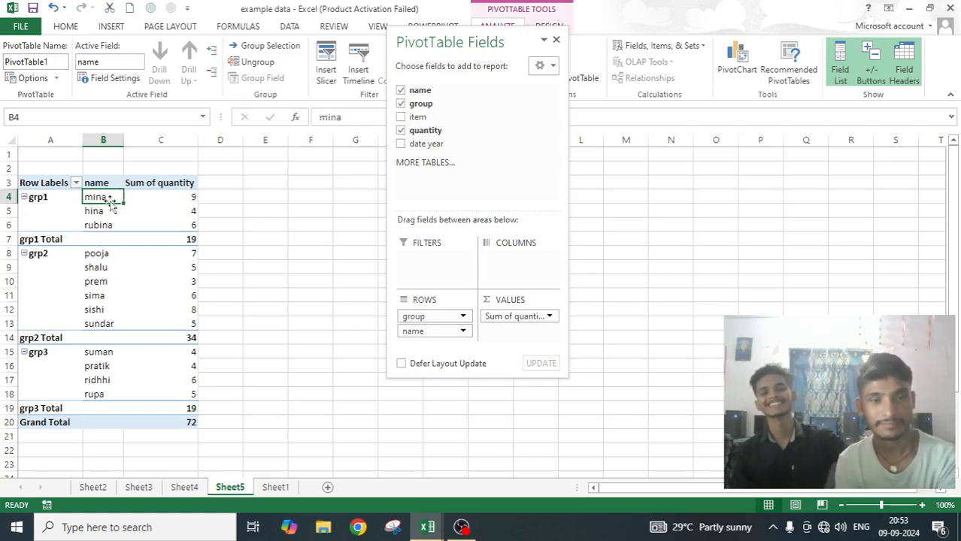
click(123, 76)
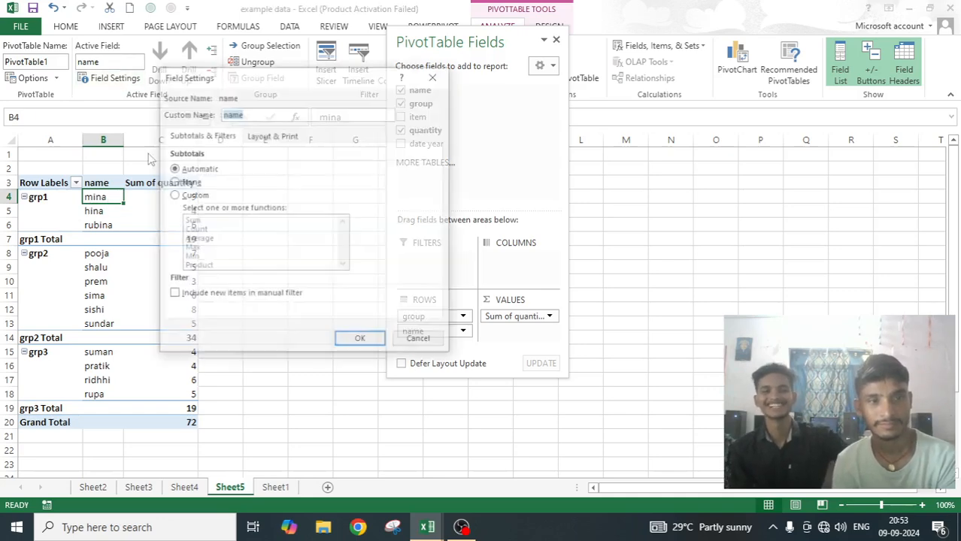
click(285, 138)
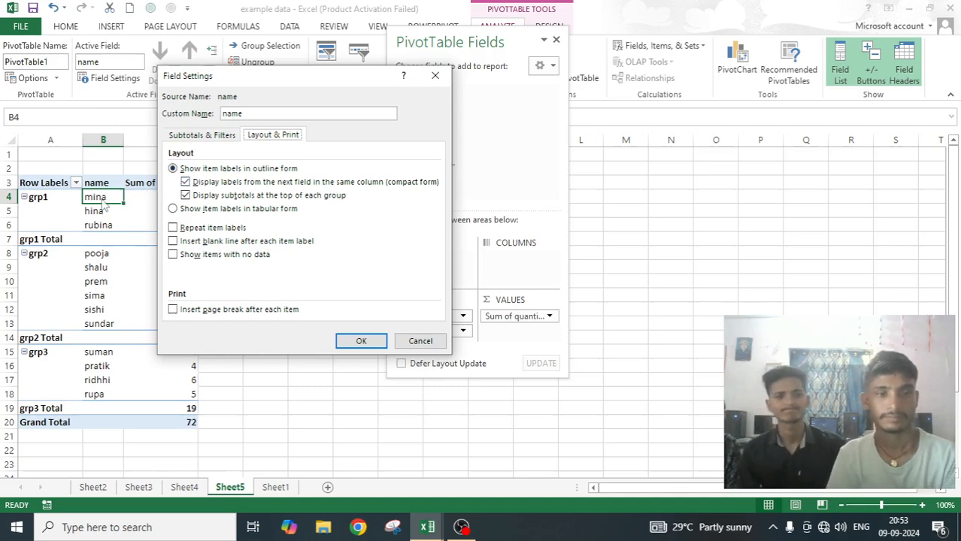
click(173, 209)
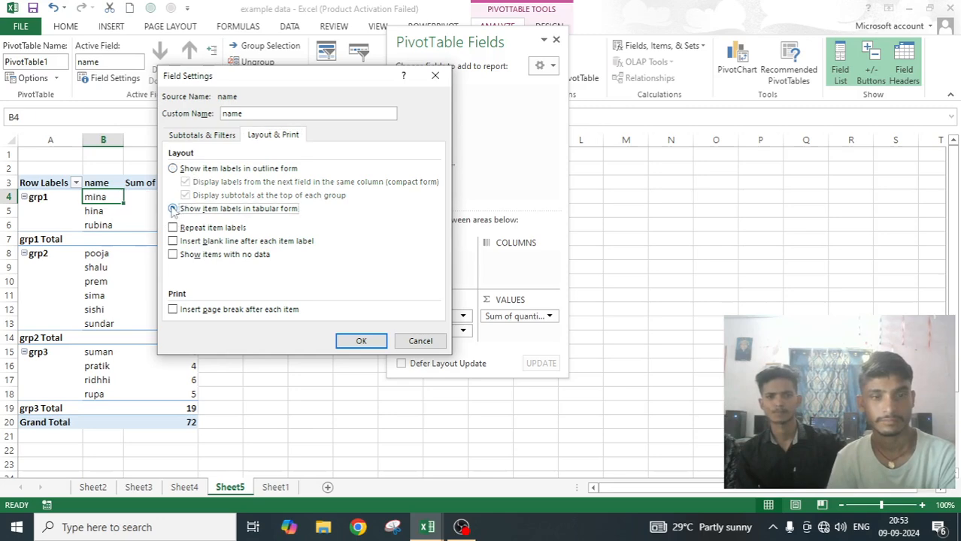
click(360, 340)
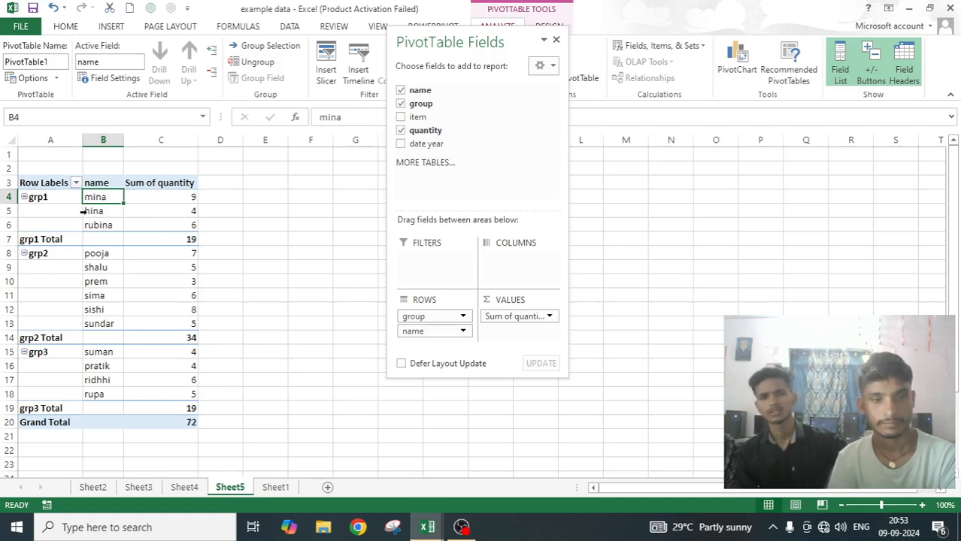
Review the Layout & Format settings in the PivotTable Options without changing them.
click(28, 80)
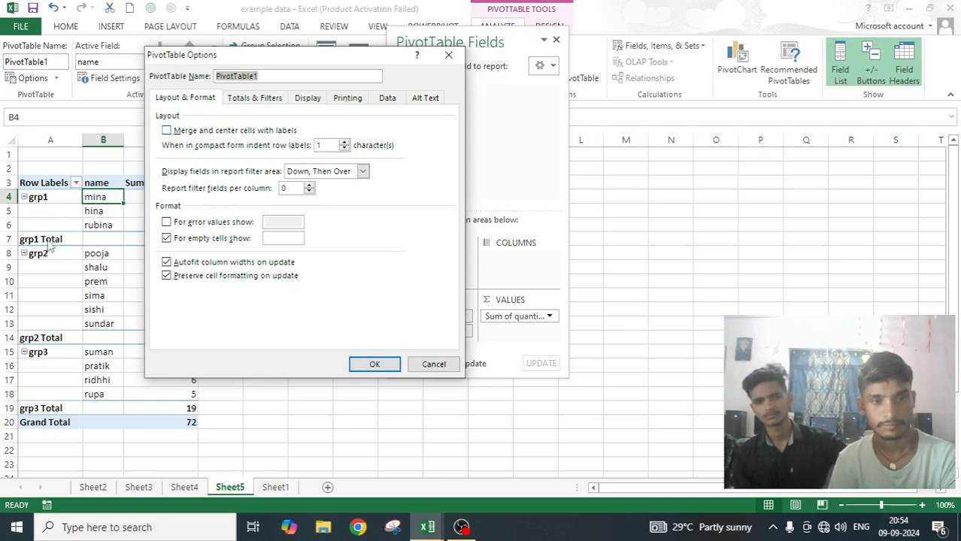
click(450, 56)
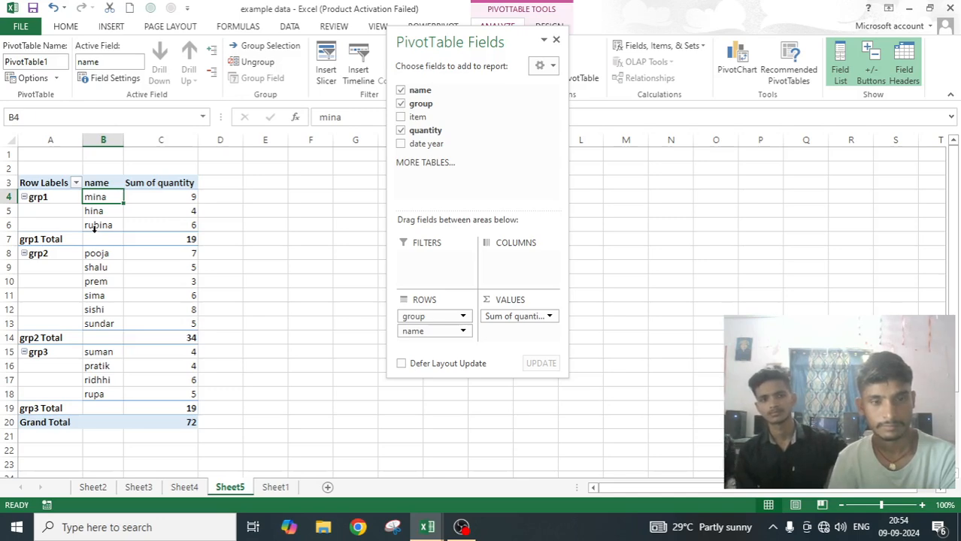
click(30, 78)
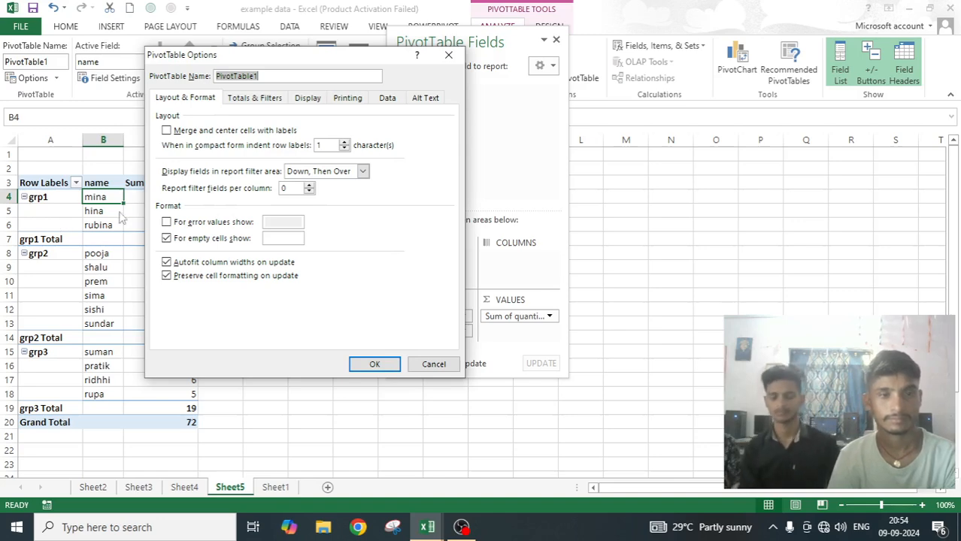
click(449, 55)
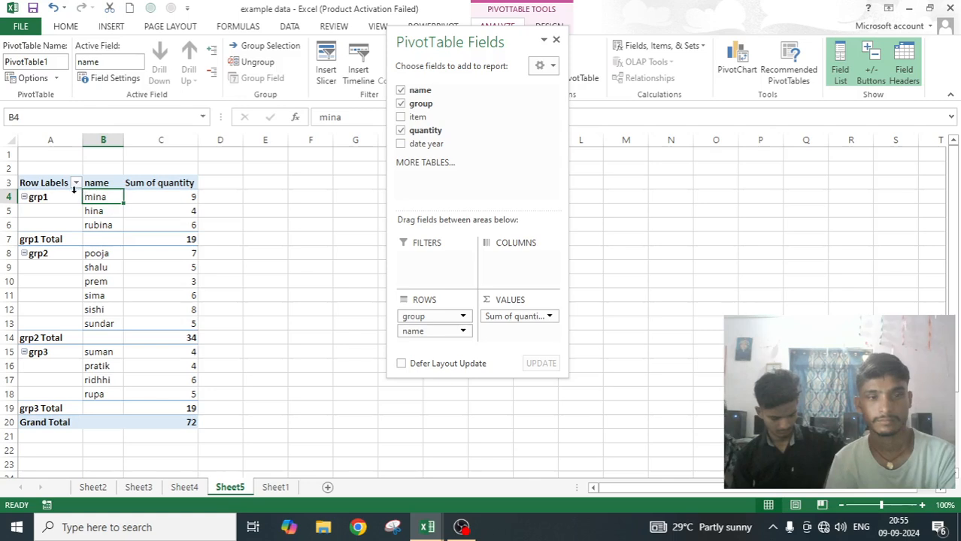
Turn on merging and centering of cells with labels for the PivotTable.
click(36, 197)
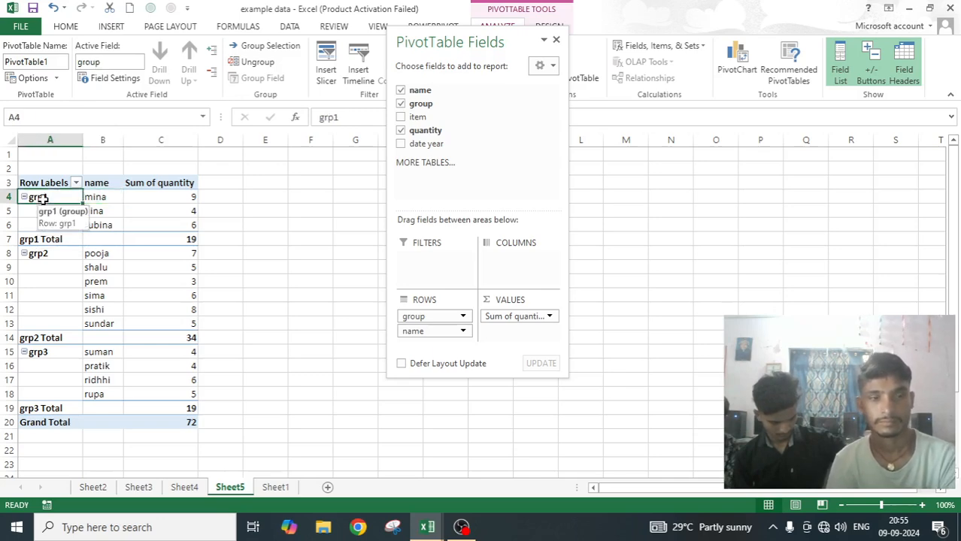
click(30, 78)
click(166, 130)
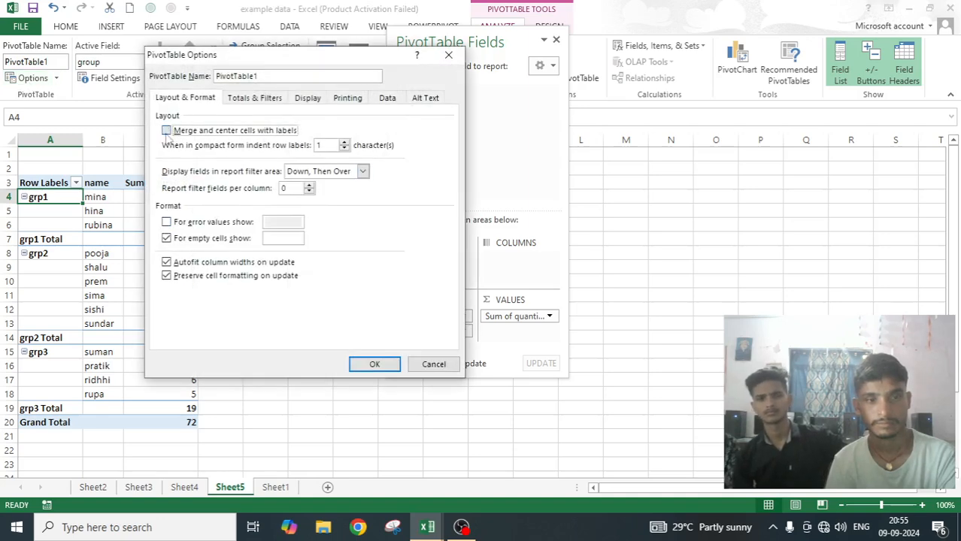
click(366, 363)
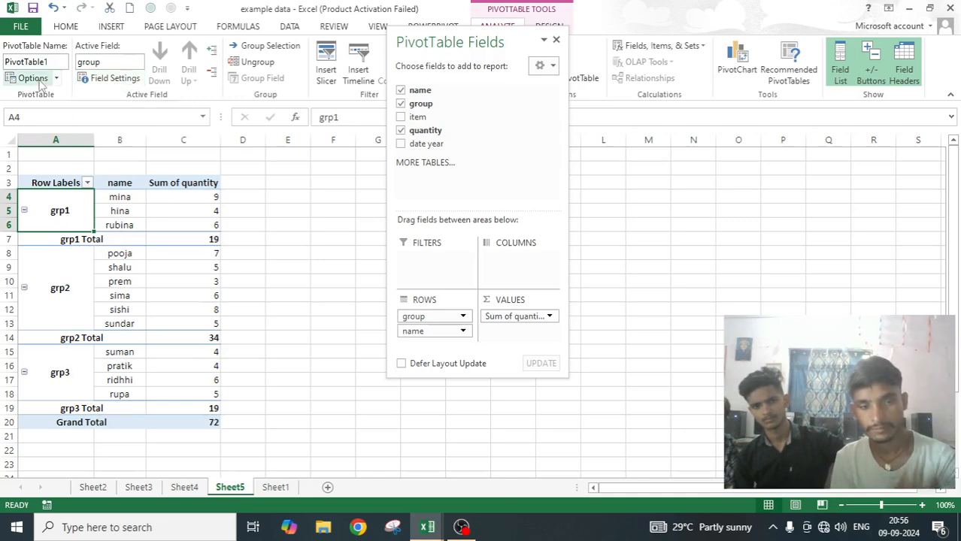
Review the group field's layout and subtotal settings and the PivotTable's Layout & Format options without changing anything.
click(113, 78)
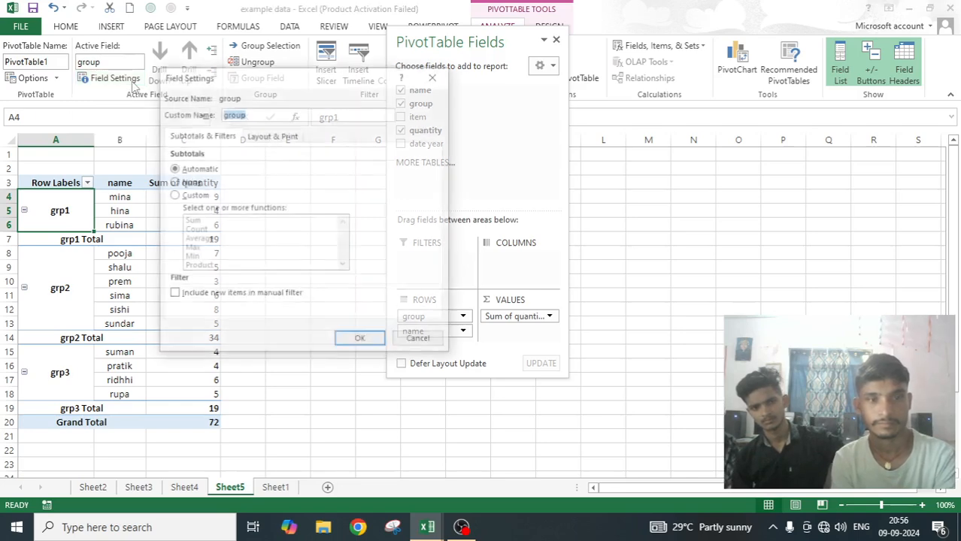
click(281, 135)
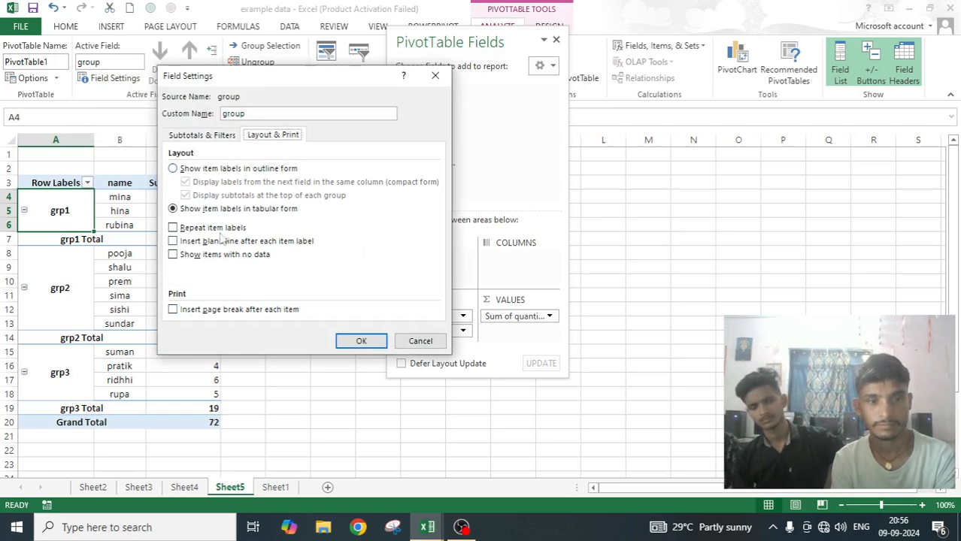
click(206, 136)
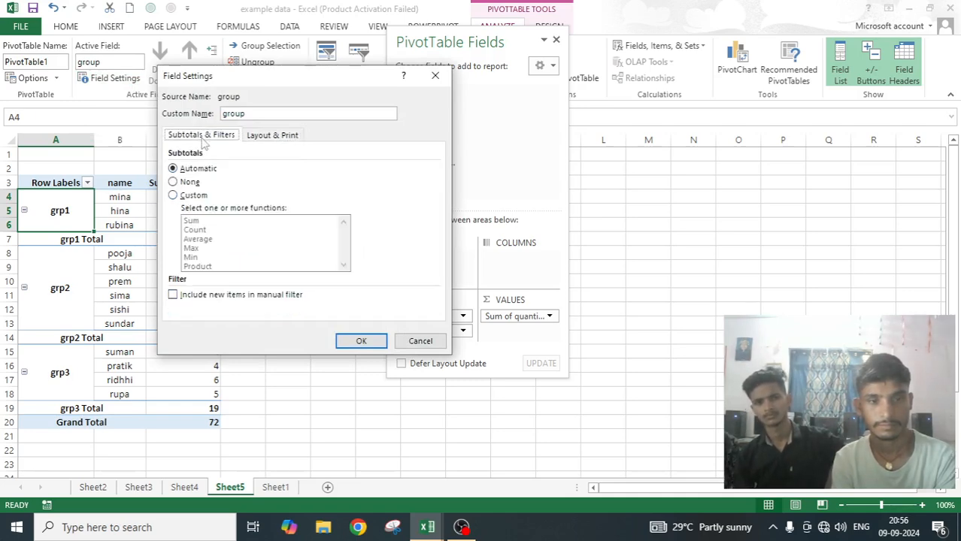
click(424, 343)
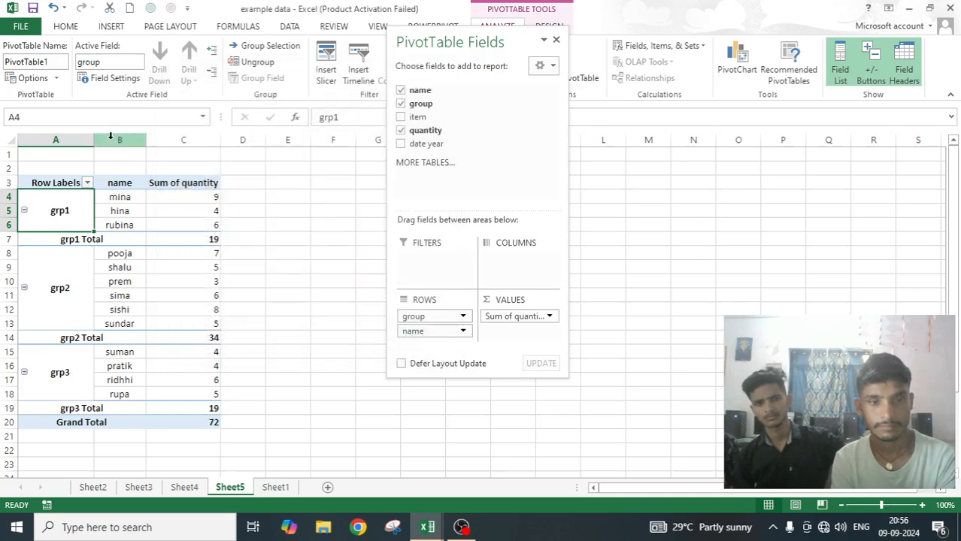
click(31, 78)
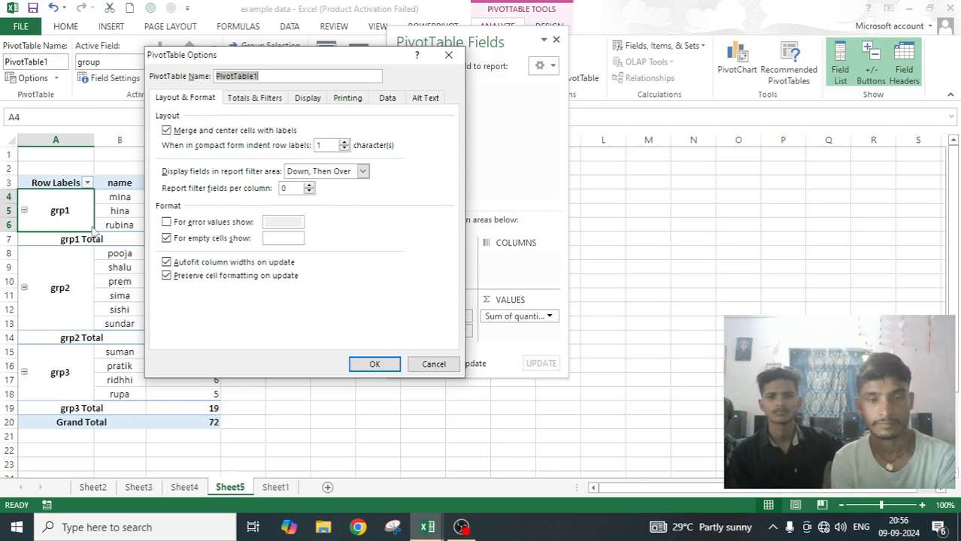
click(449, 55)
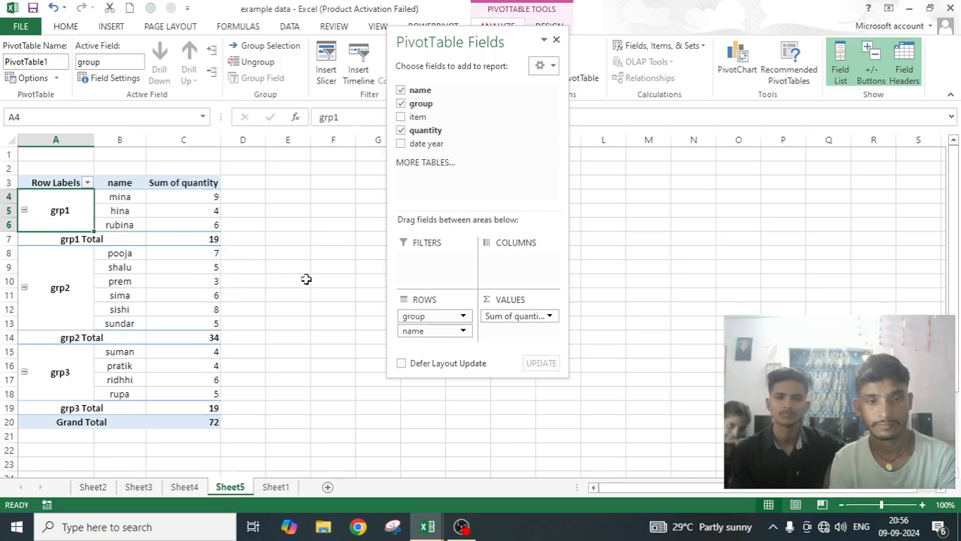
Set the PivotTable's compact form row label indent to 9 characters.
click(28, 79)
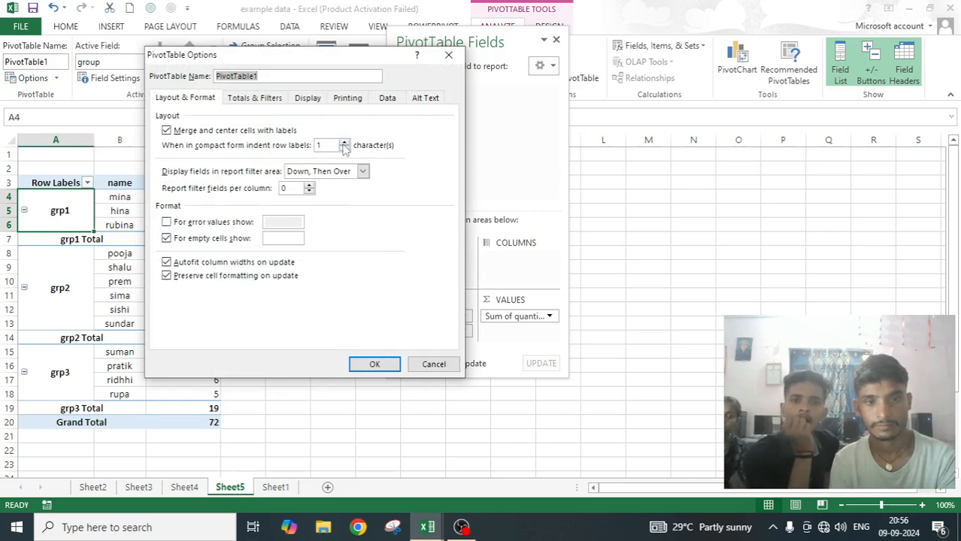
click(344, 143)
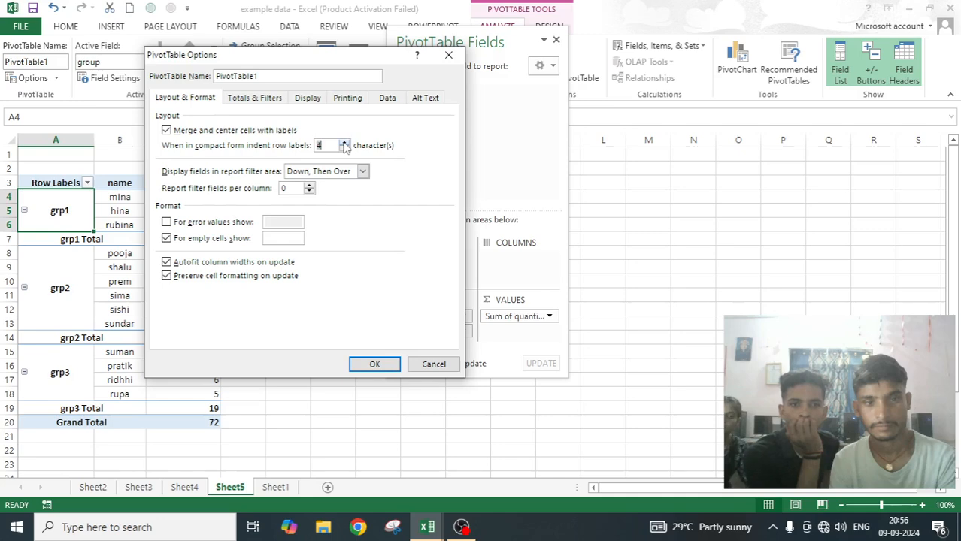
click(373, 365)
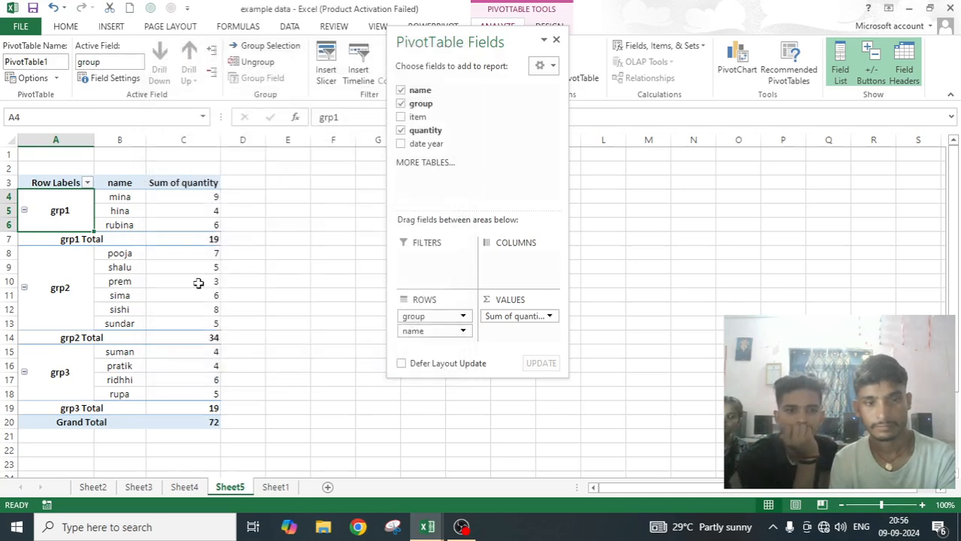
mouse_move(198, 283)
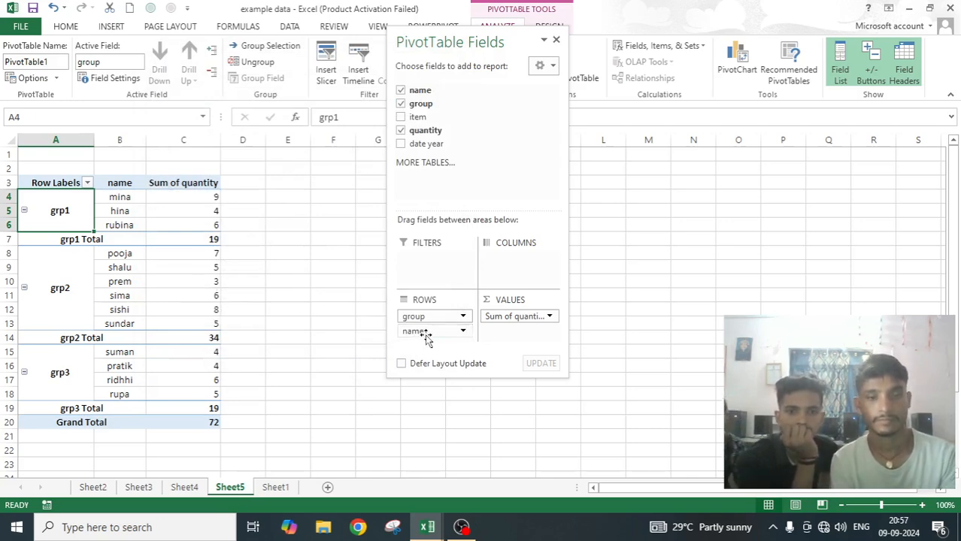
Remove the name field from the PivotTable rows and move quantity from the values to the rows below group.
drag(426, 336, 335, 322)
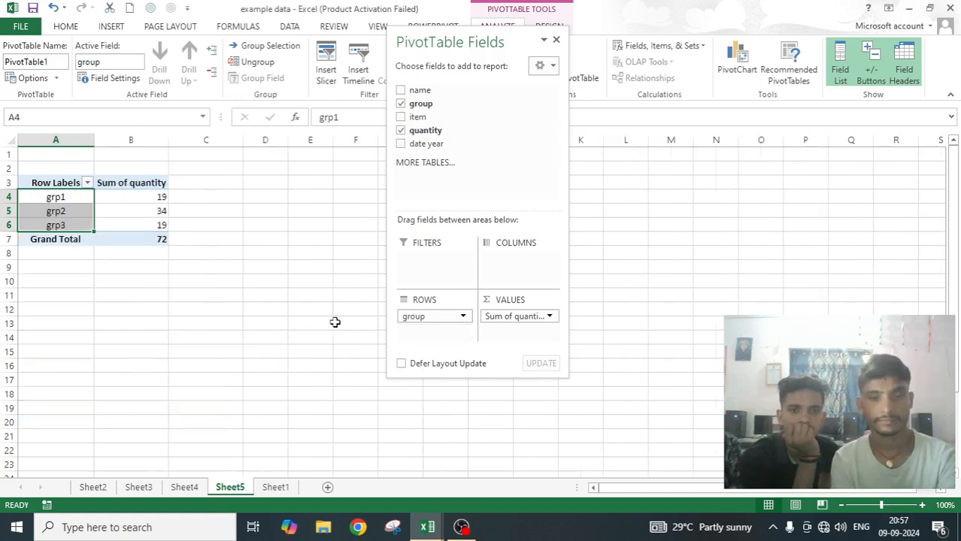
drag(521, 319, 424, 329)
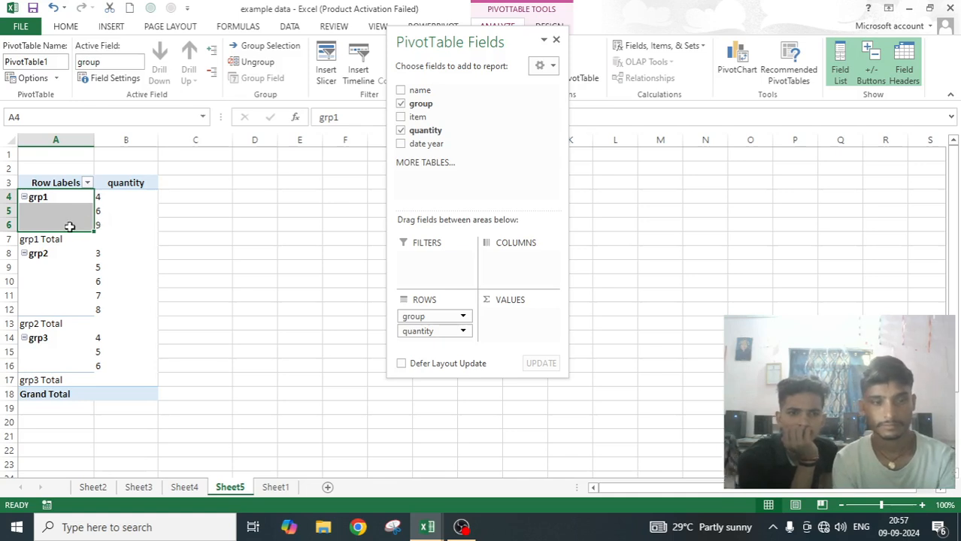
click(152, 231)
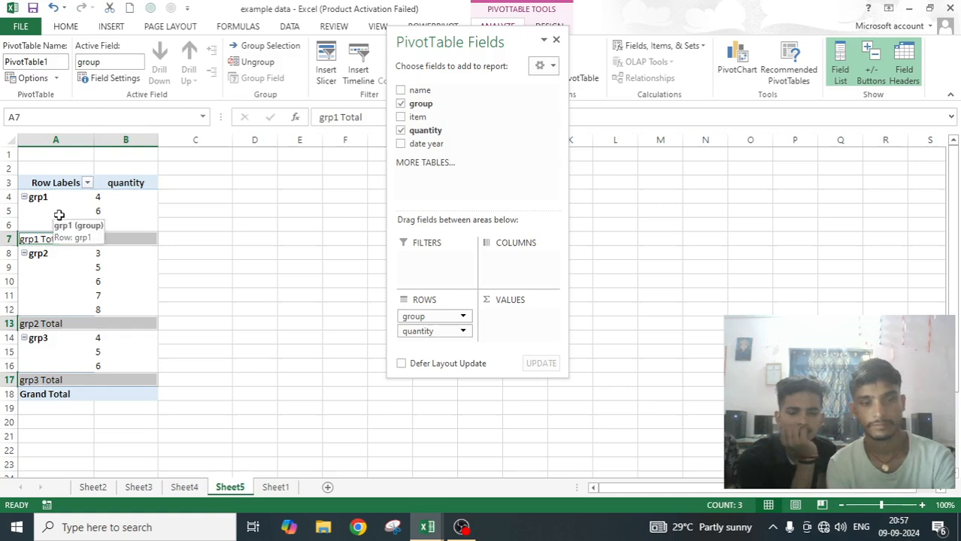
click(113, 78)
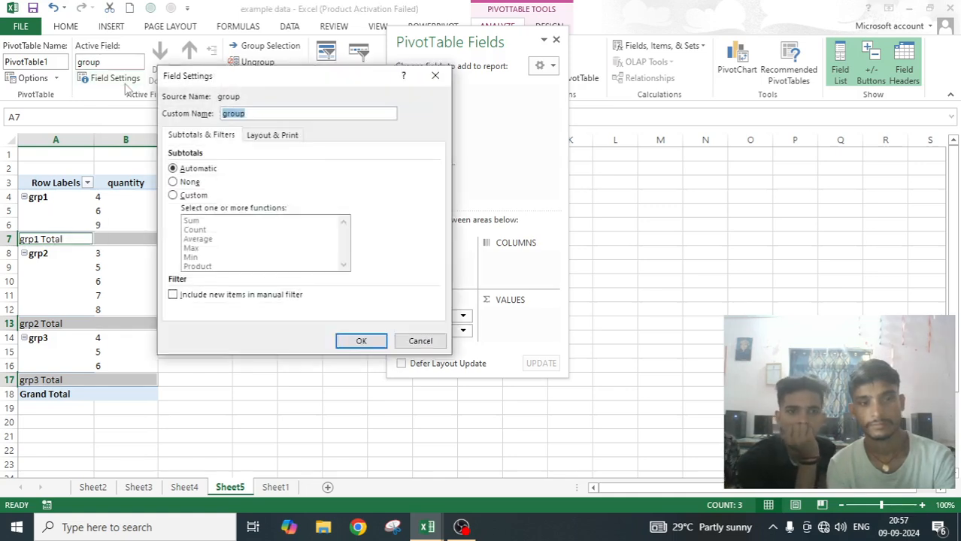
click(434, 75)
click(264, 324)
click(45, 198)
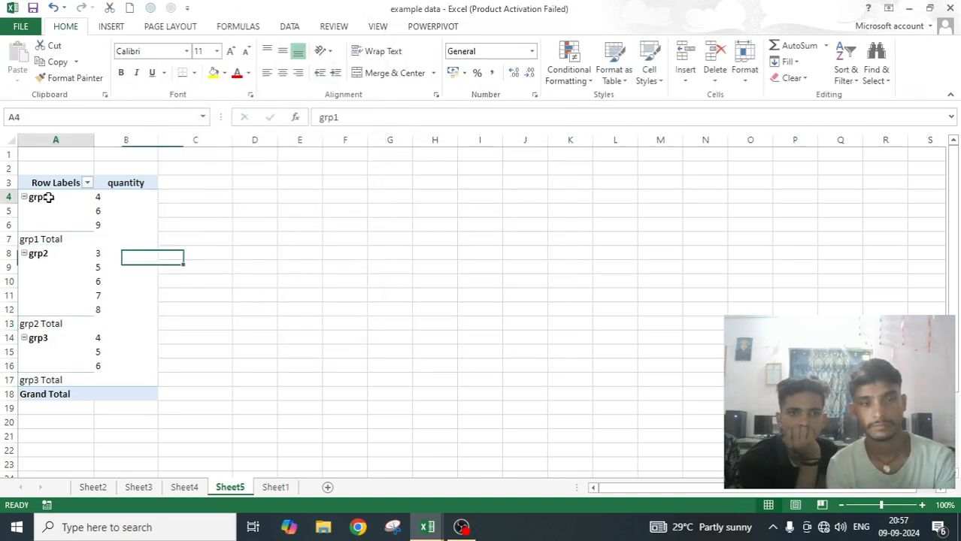
click(106, 198)
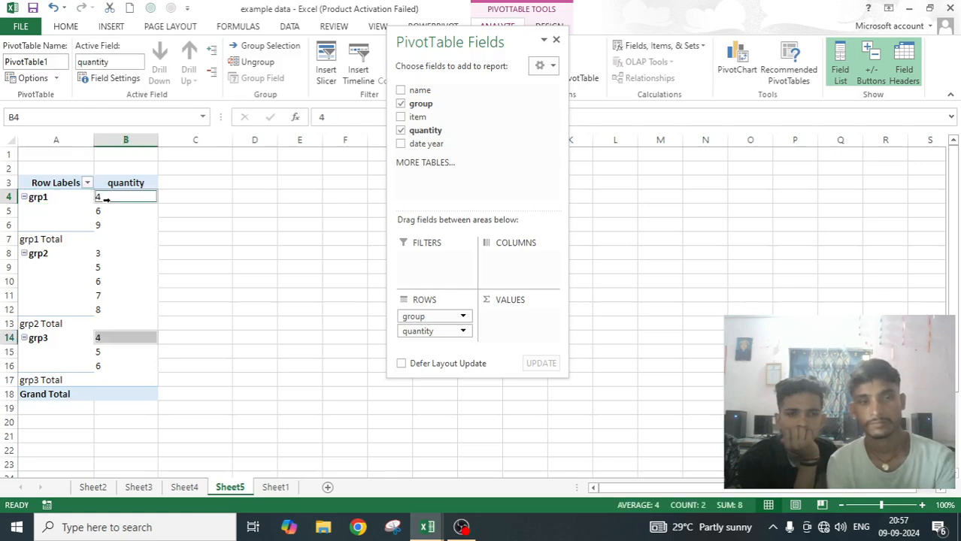
Show the group field's item labels in outline form with compact-form labels and subtotals at the top of each group.
click(44, 197)
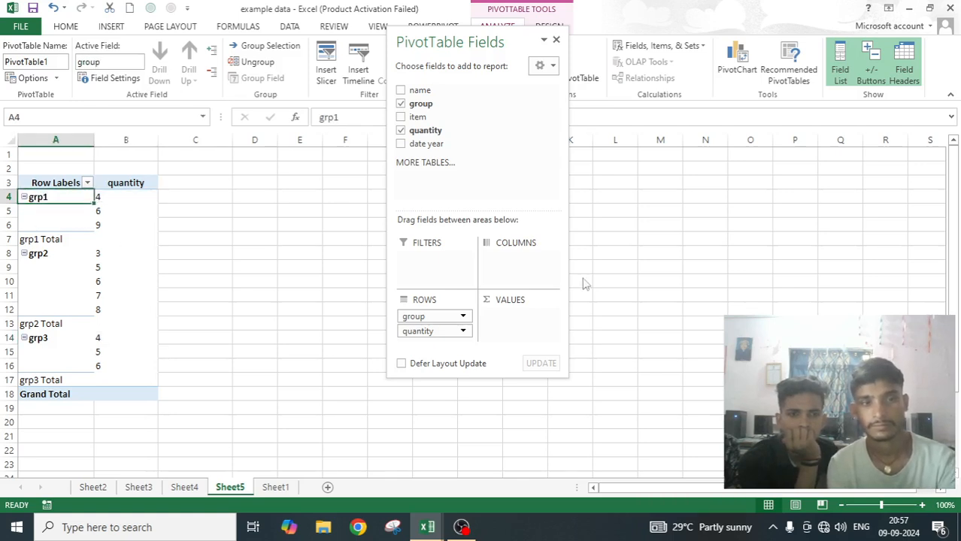
click(105, 78)
click(292, 135)
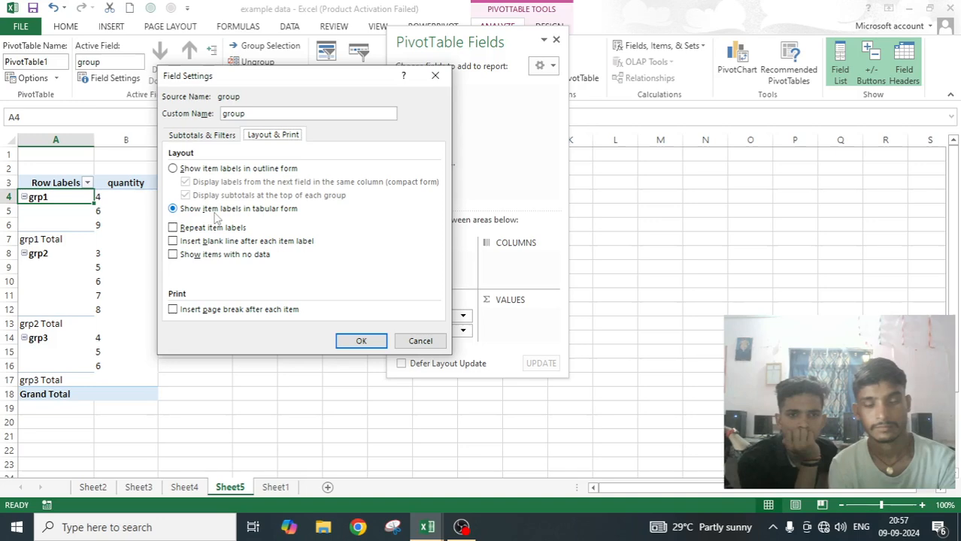
click(173, 169)
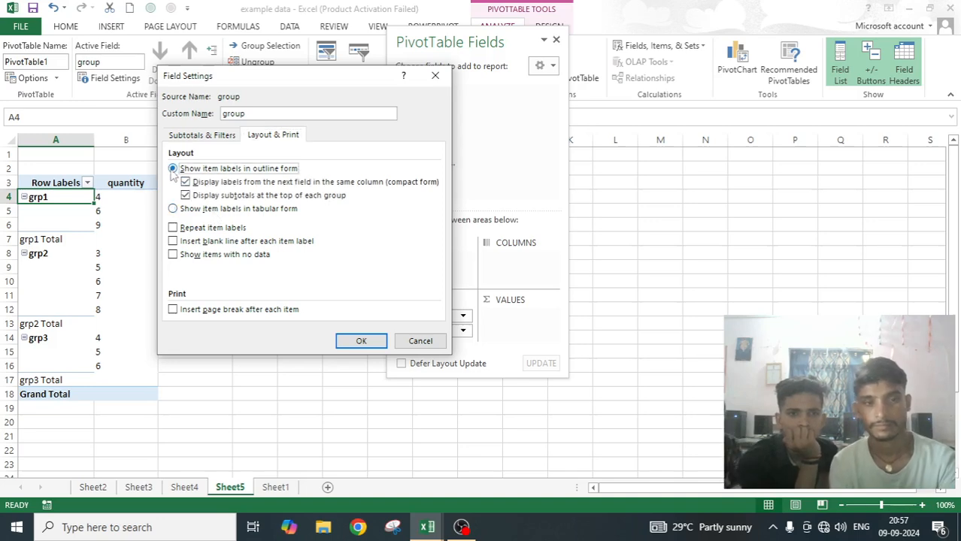
click(363, 342)
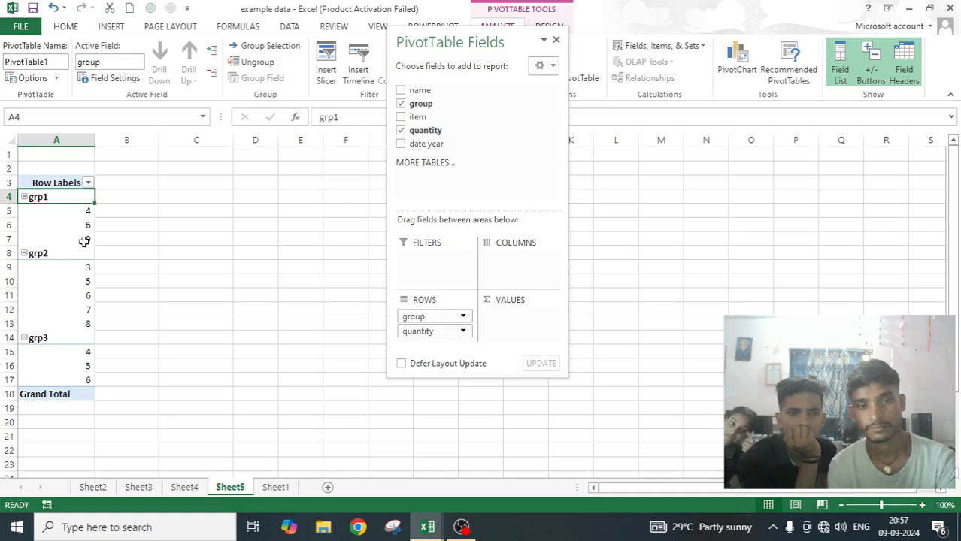
click(345, 281)
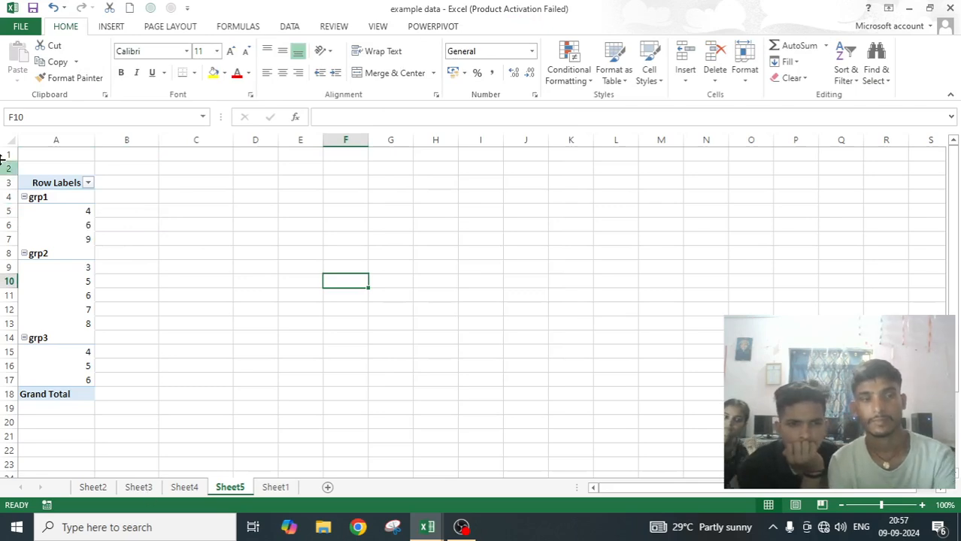
Set the PivotTable's compact form row label indent to 0 characters.
click(54, 200)
click(499, 27)
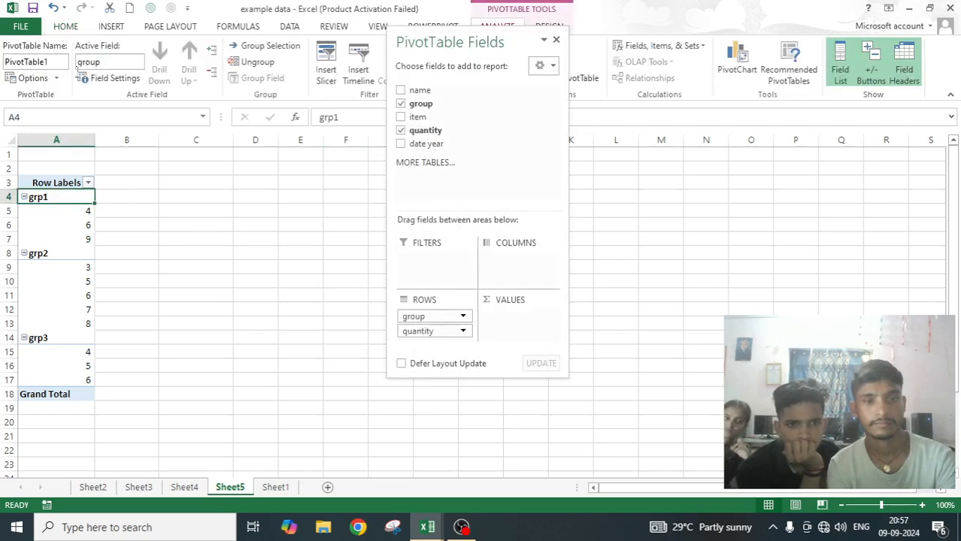
click(30, 78)
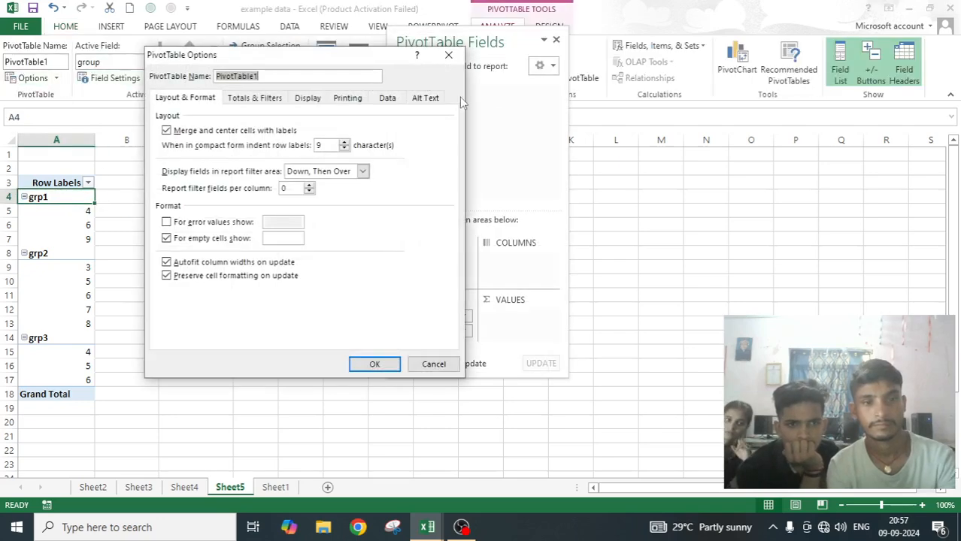
click(344, 148)
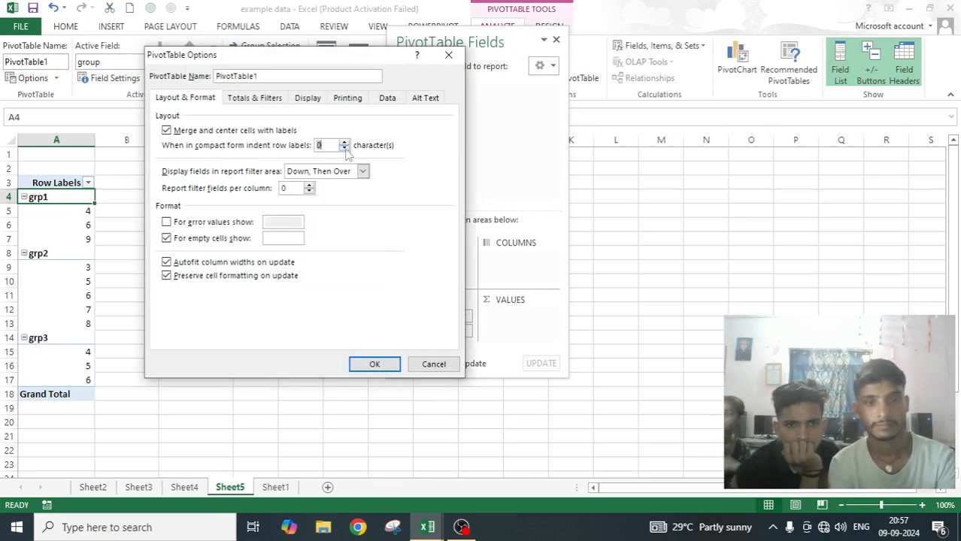
click(375, 364)
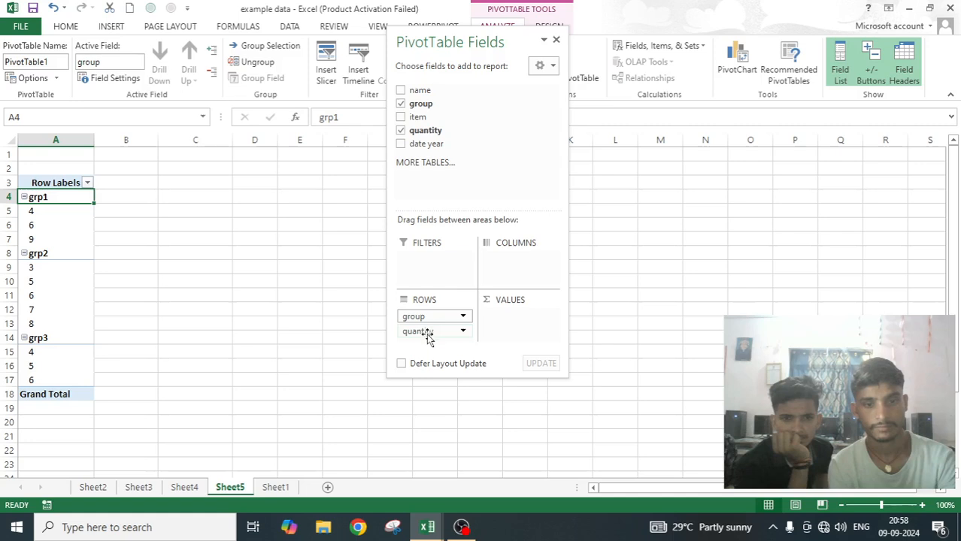
Try quantity above group in the PivotTable rows, restore group above quantity, and check the layout options without changing them.
drag(427, 338, 431, 316)
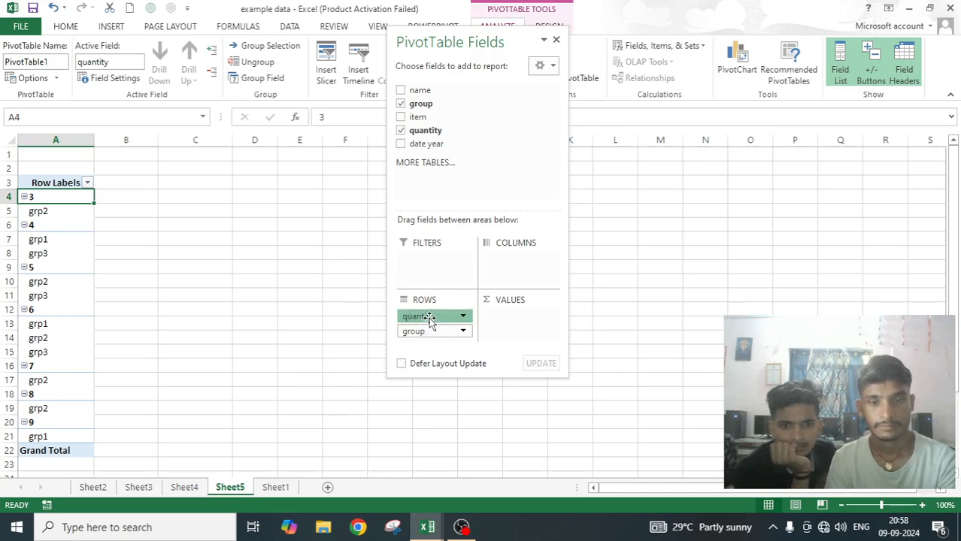
mouse_move(431, 319)
mouse_down()
mouse_move(437, 335)
mouse_move(425, 334)
mouse_move(433, 315)
mouse_up()
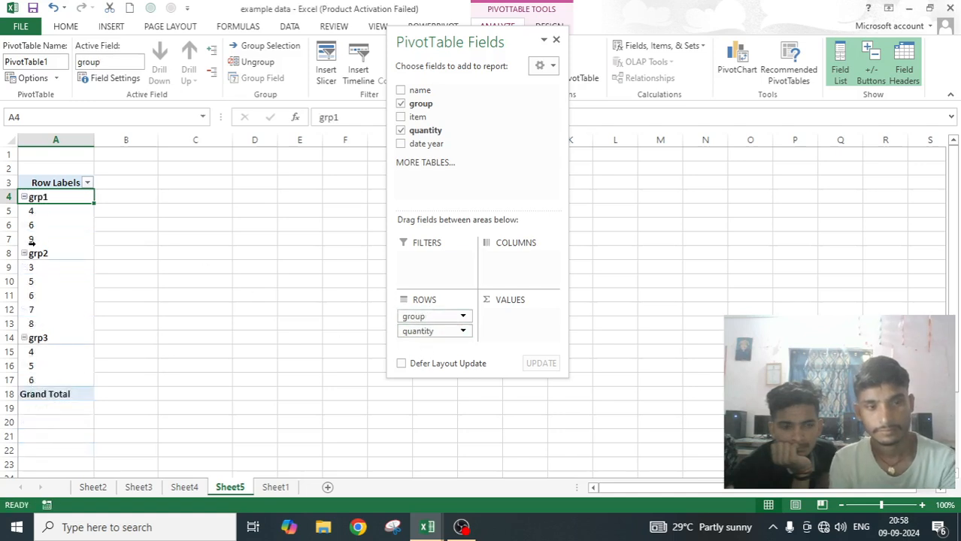
click(31, 79)
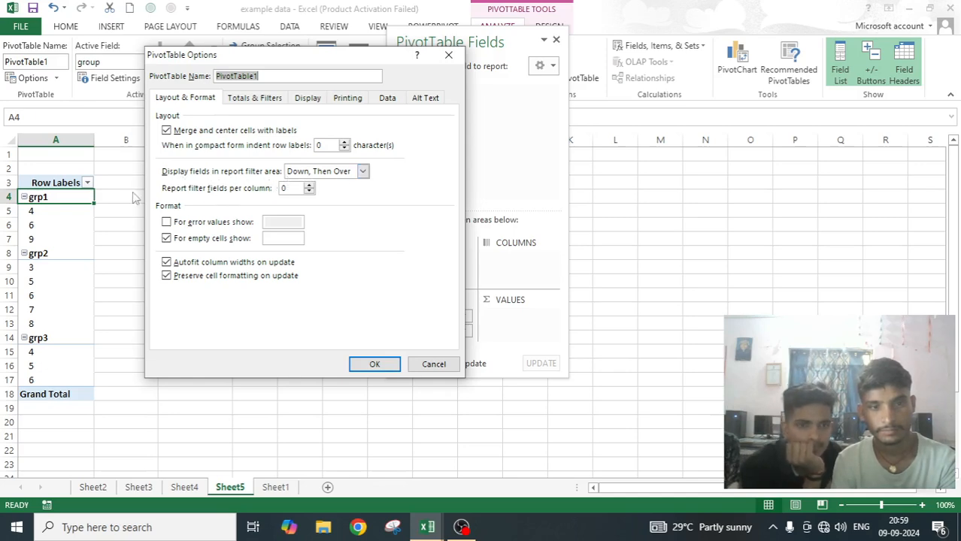
click(437, 364)
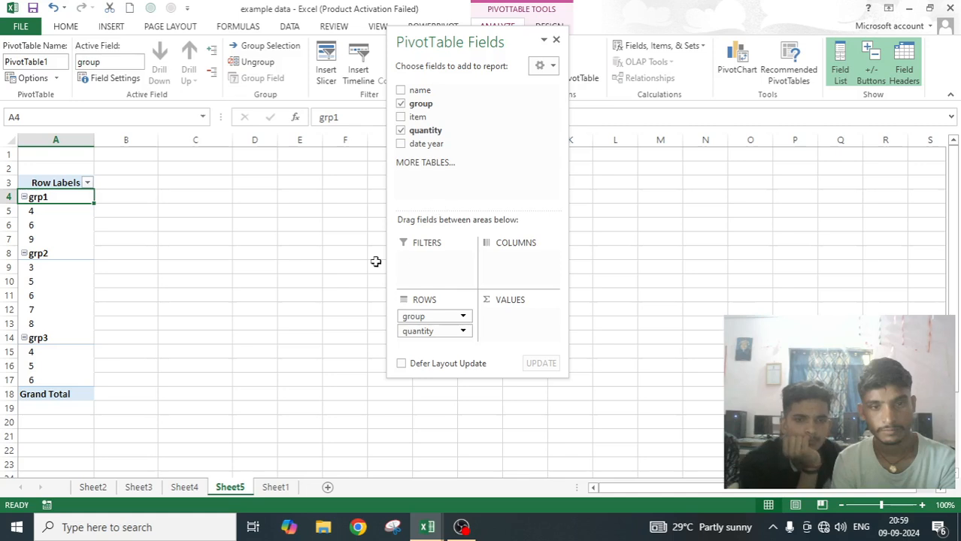
Remove the quantity and group fields from the PivotTable rows.
drag(432, 332, 327, 332)
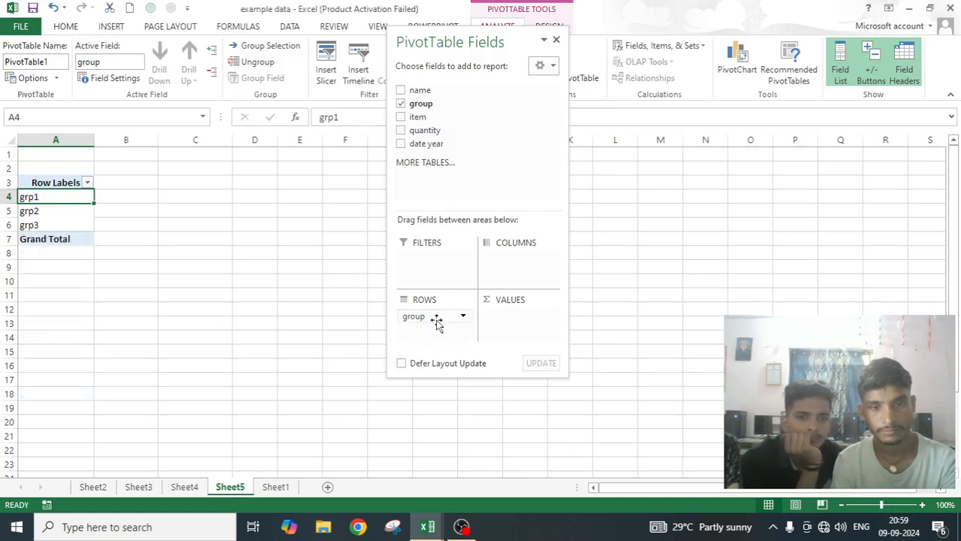
drag(109, 323, 106, 318)
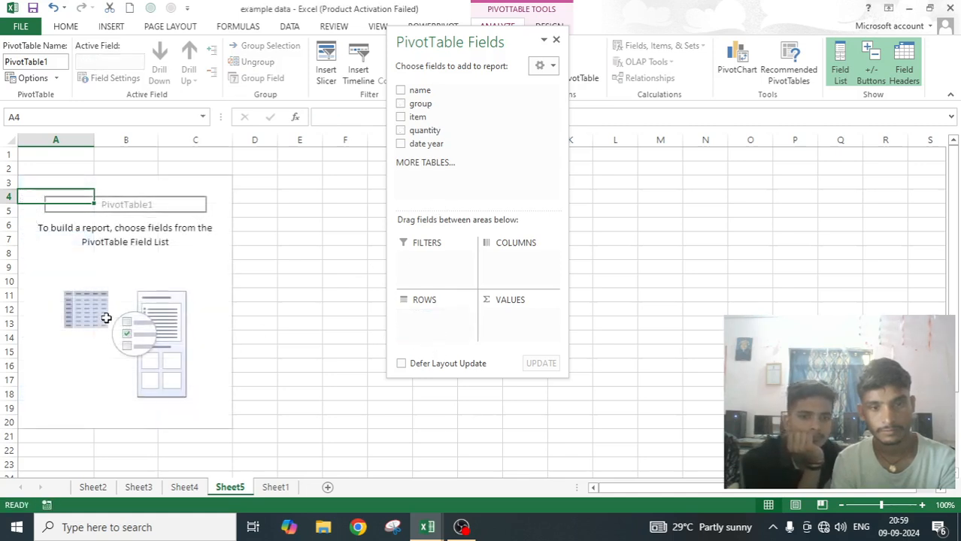
Try adding the name, group, item and quantity fields to the report, and clear them from the PivotTable again.
click(401, 90)
click(401, 103)
click(401, 103)
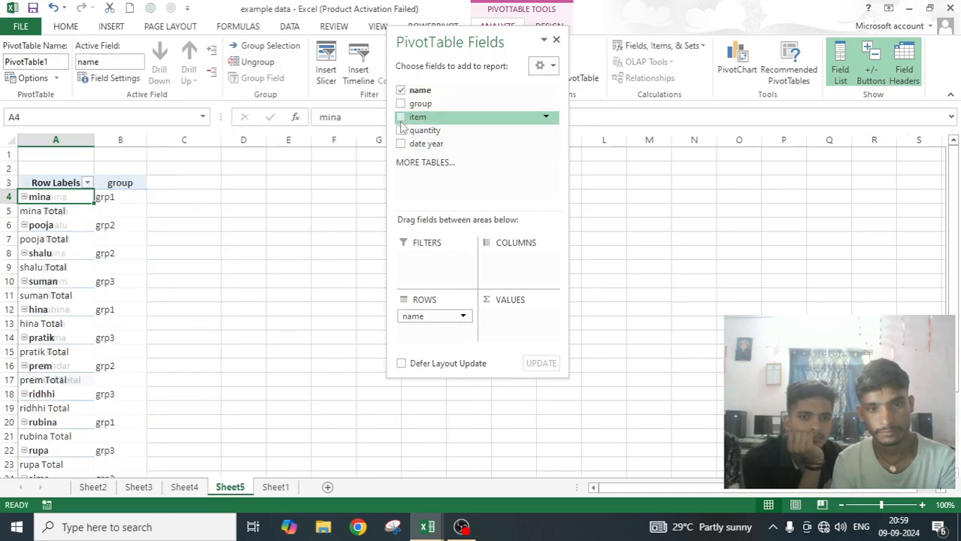
click(401, 130)
click(401, 116)
click(401, 103)
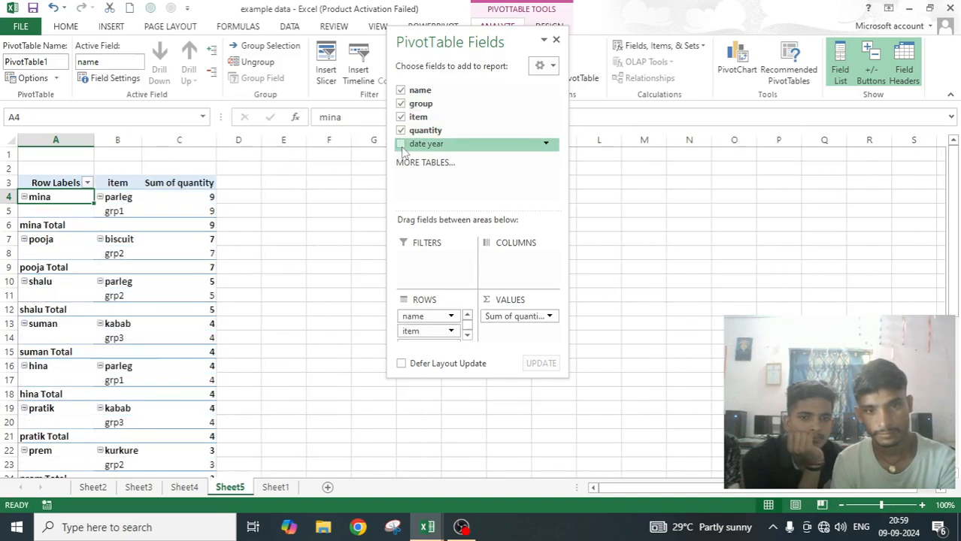
click(401, 130)
click(401, 117)
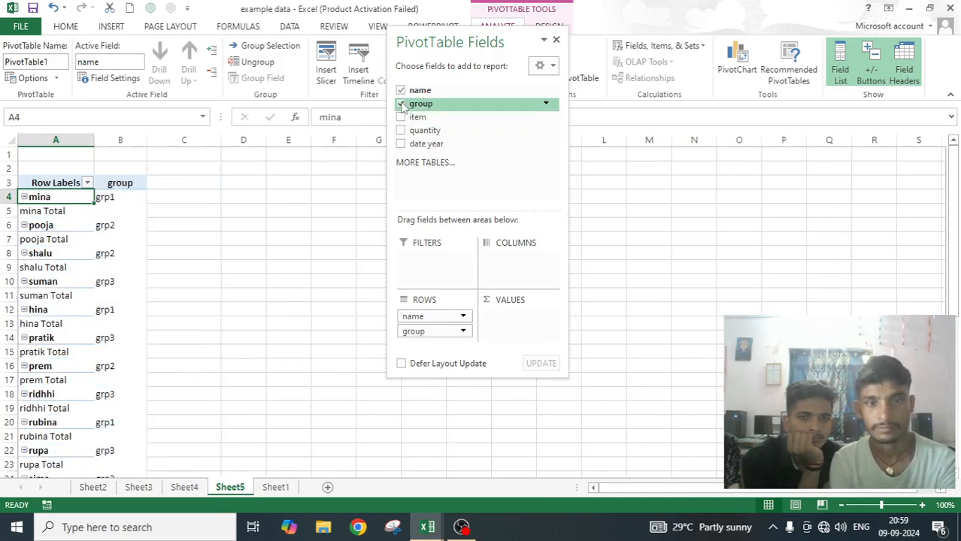
click(401, 104)
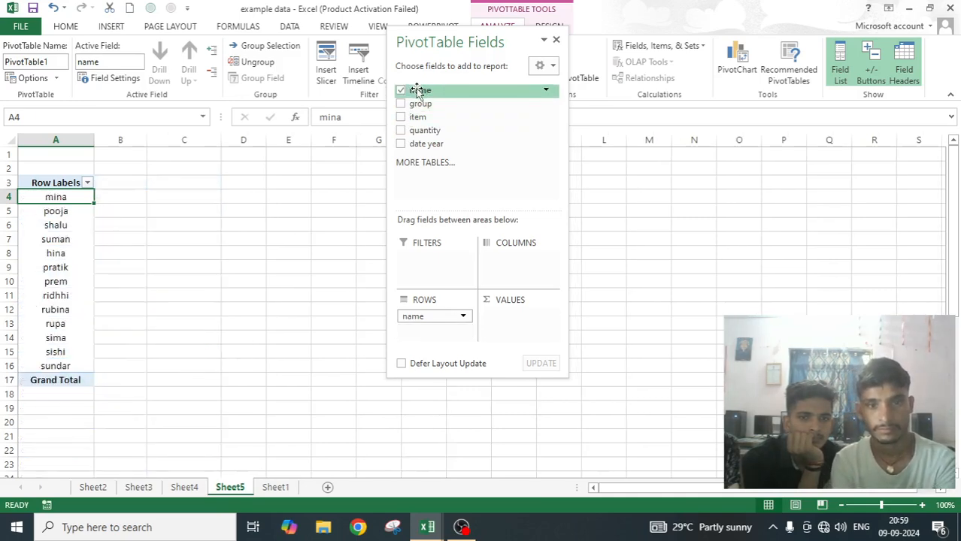
click(401, 91)
Add the name, group, item, quantity and date year fields to the PivotTable's report filter area.
drag(437, 92, 459, 259)
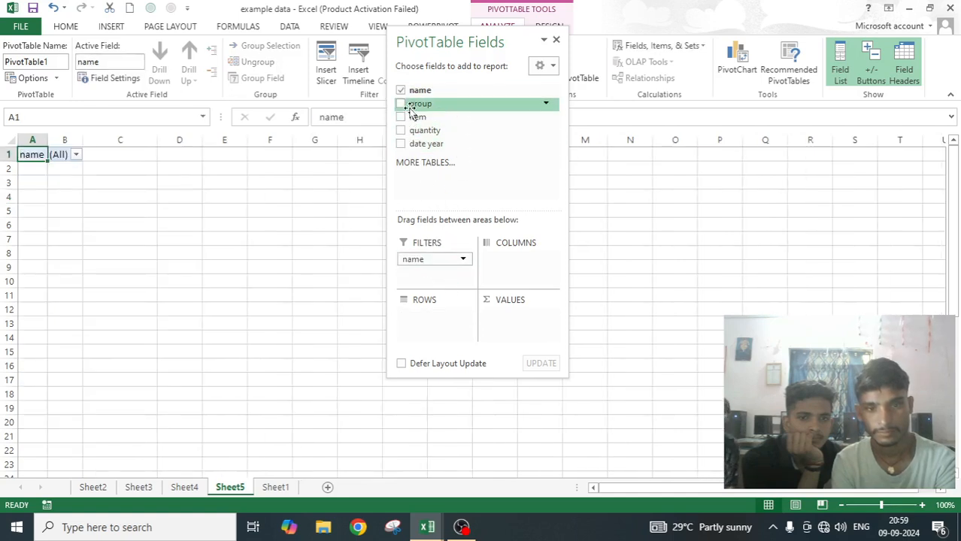
drag(411, 107, 426, 276)
drag(421, 117, 451, 275)
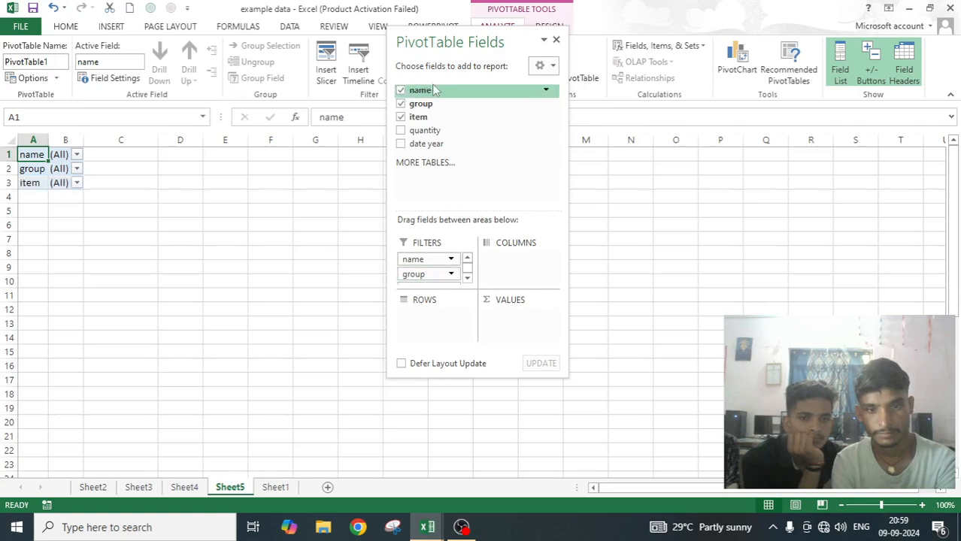
drag(427, 130, 441, 271)
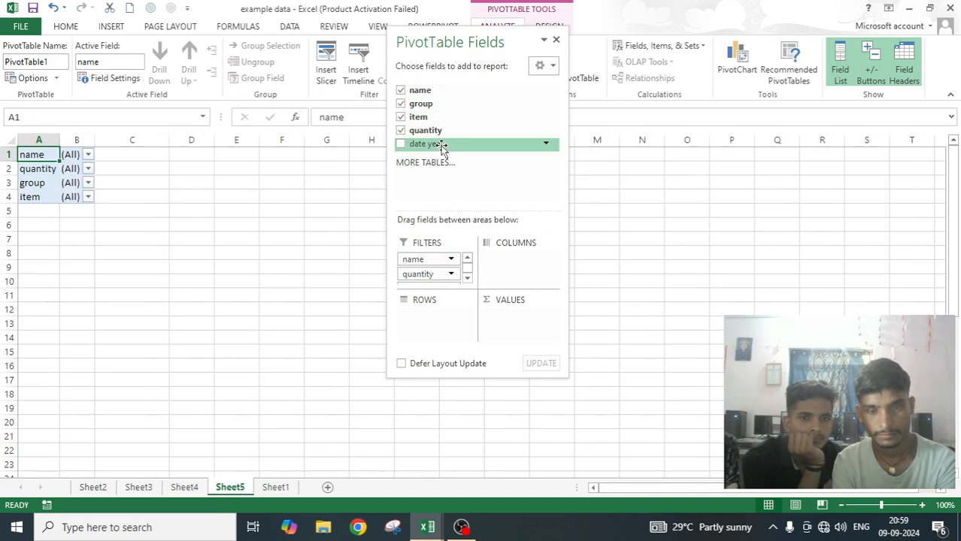
drag(442, 148, 442, 268)
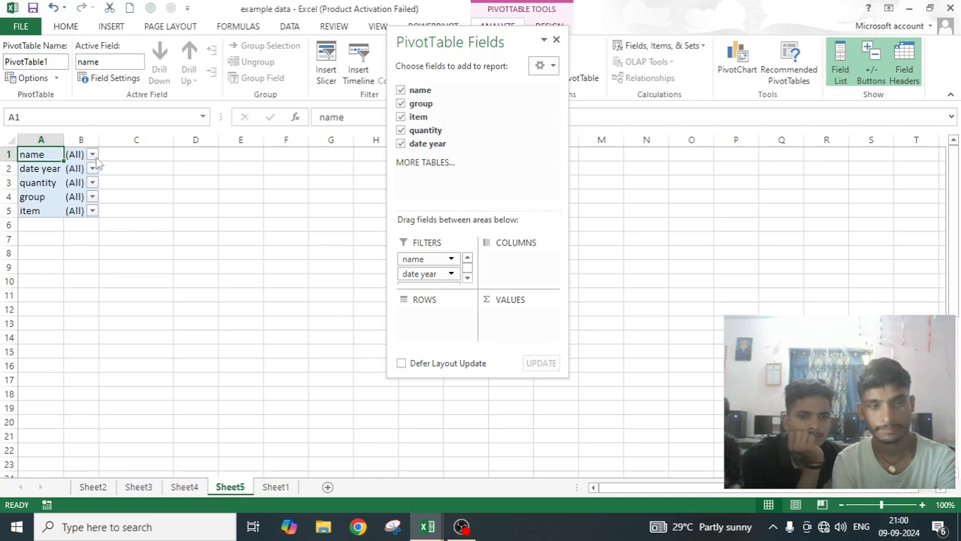
Set the PivotTable's report filter fields per column to 3, keeping the Down, Then Over arrangement.
click(30, 79)
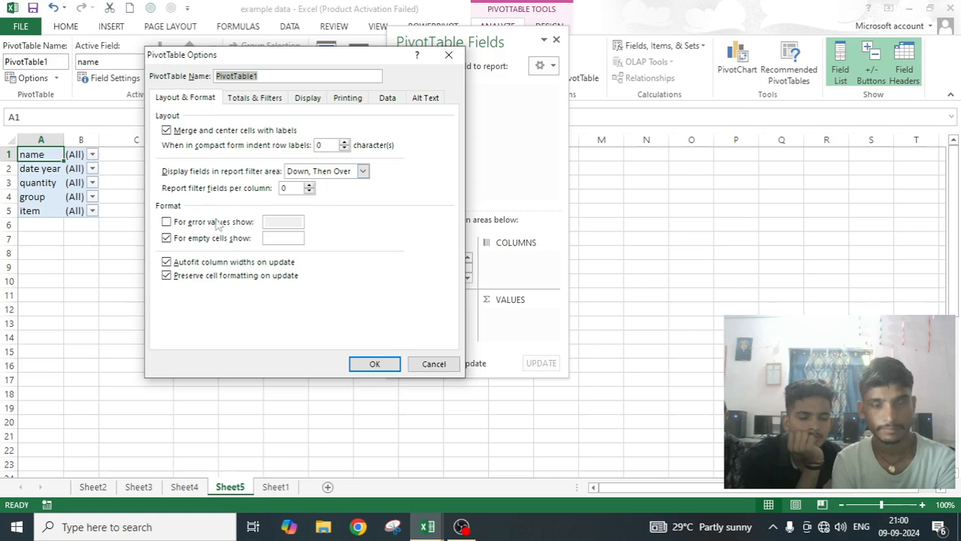
double_click(309, 186)
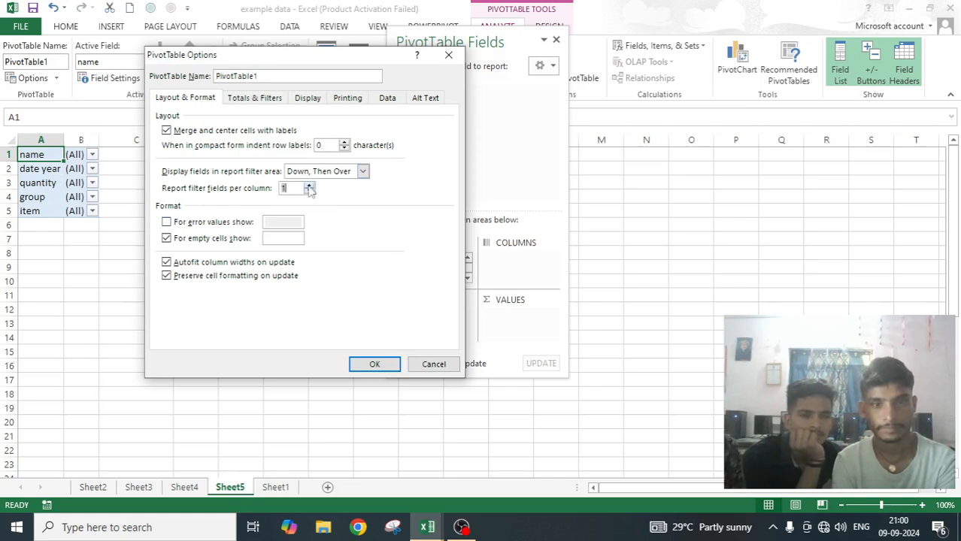
click(309, 185)
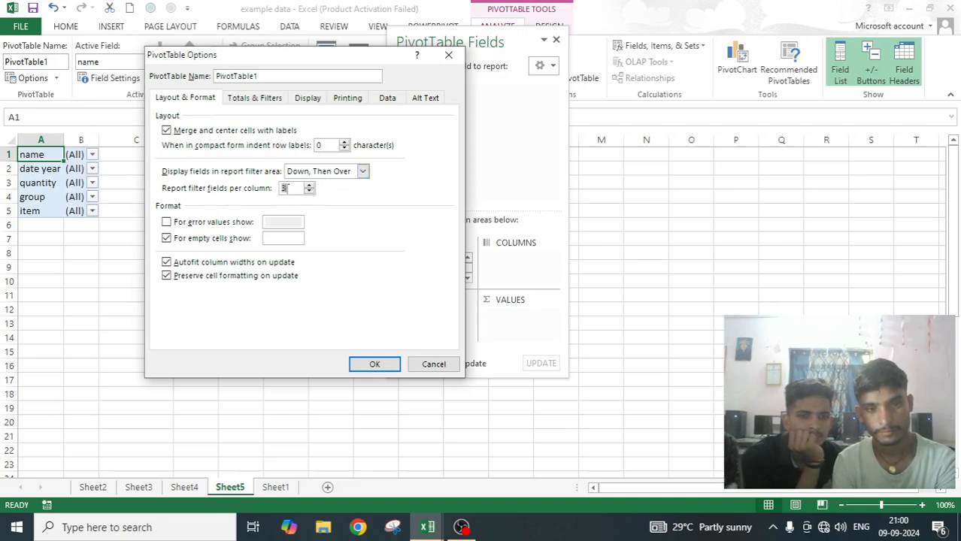
click(362, 364)
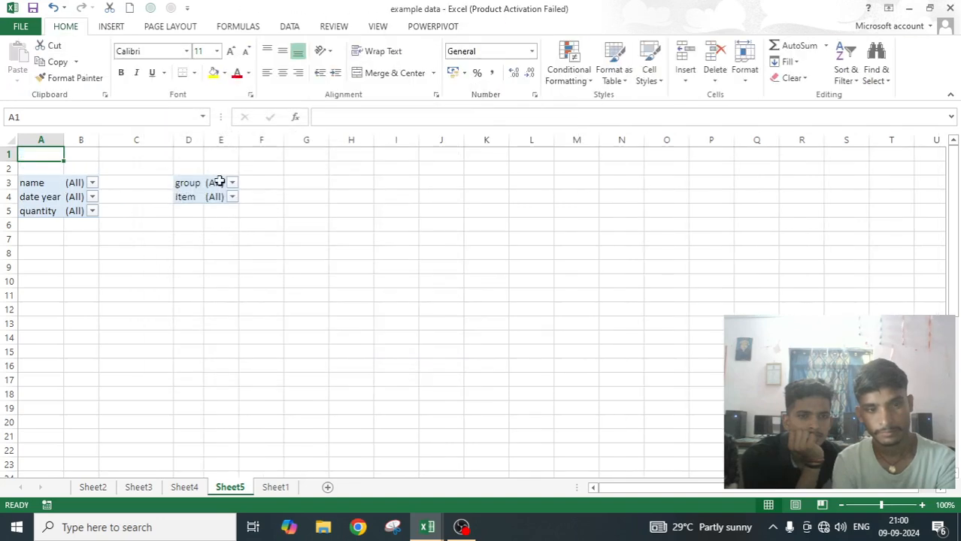
Arrange the PivotTable's report filter fields as Over, Then Down with 4 fields per row.
click(78, 182)
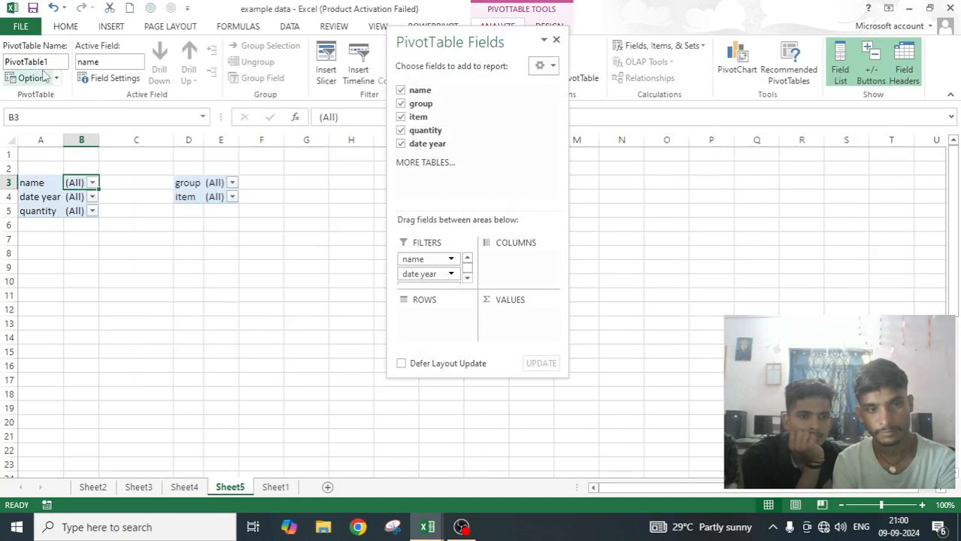
click(30, 78)
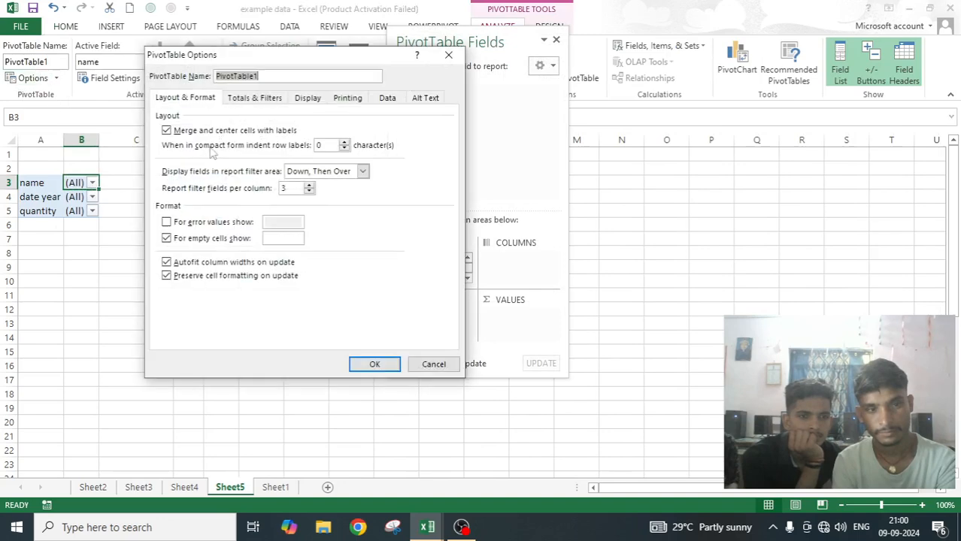
click(363, 171)
click(319, 194)
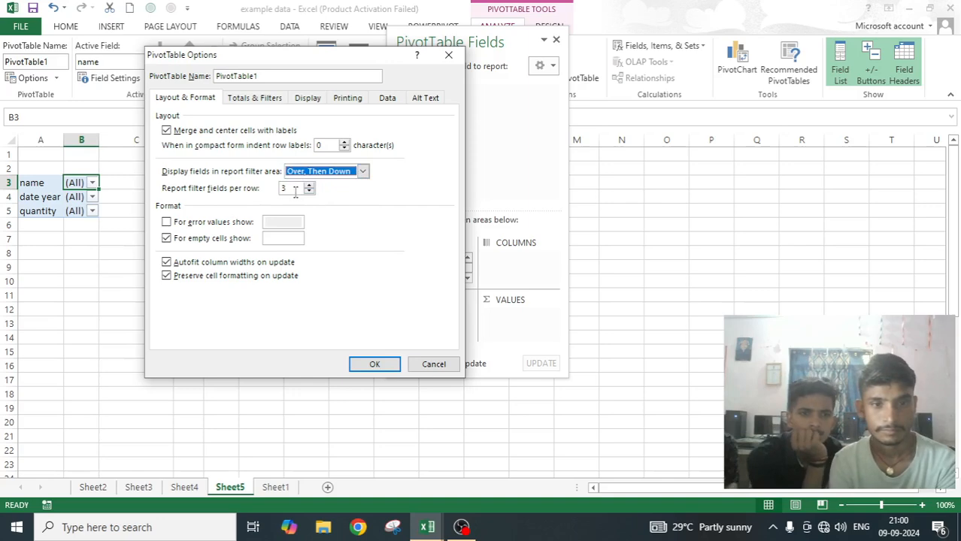
drag(342, 55, 478, 113)
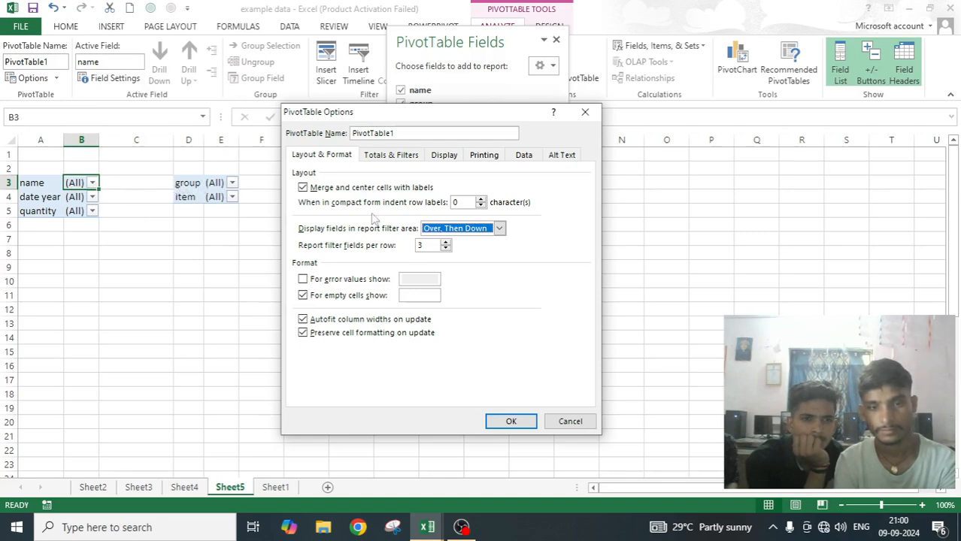
double_click(445, 244)
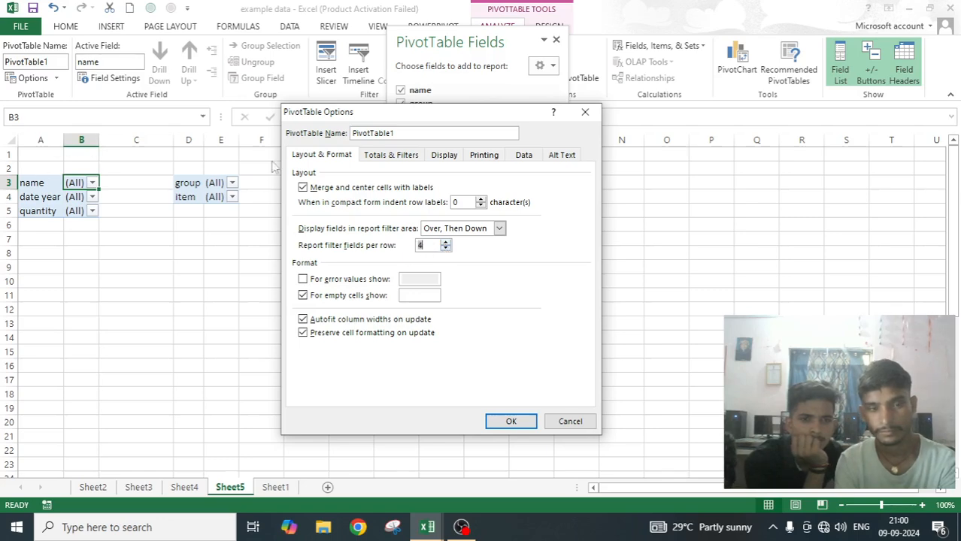
drag(434, 116, 349, 249)
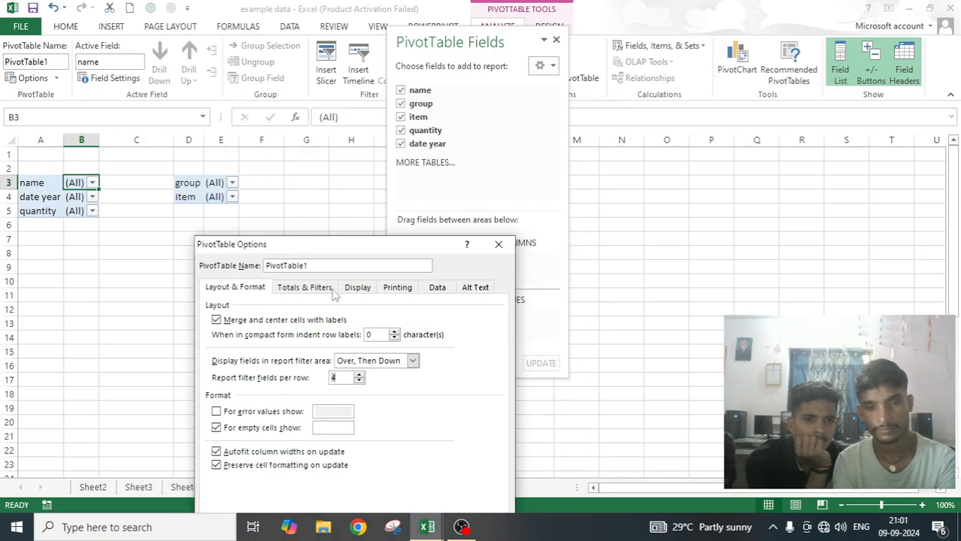
drag(397, 243, 455, 93)
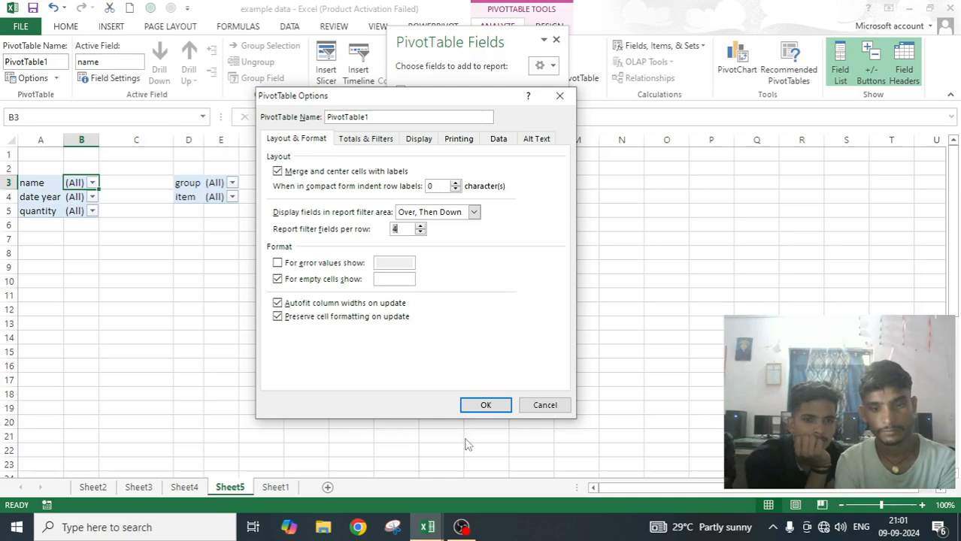
click(483, 406)
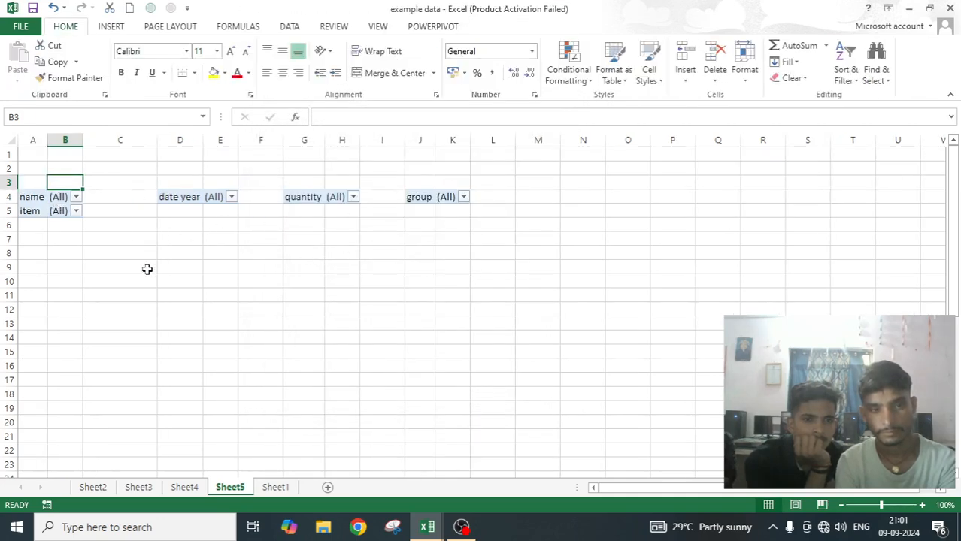
Review the PivotTable's report filter arrangement choices and format options, leaving the settings as they are.
click(61, 197)
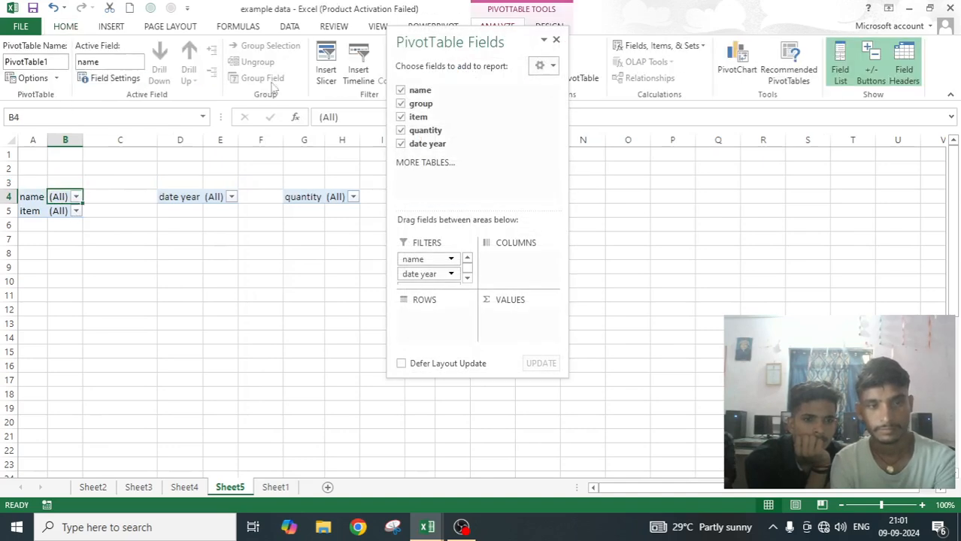
click(30, 82)
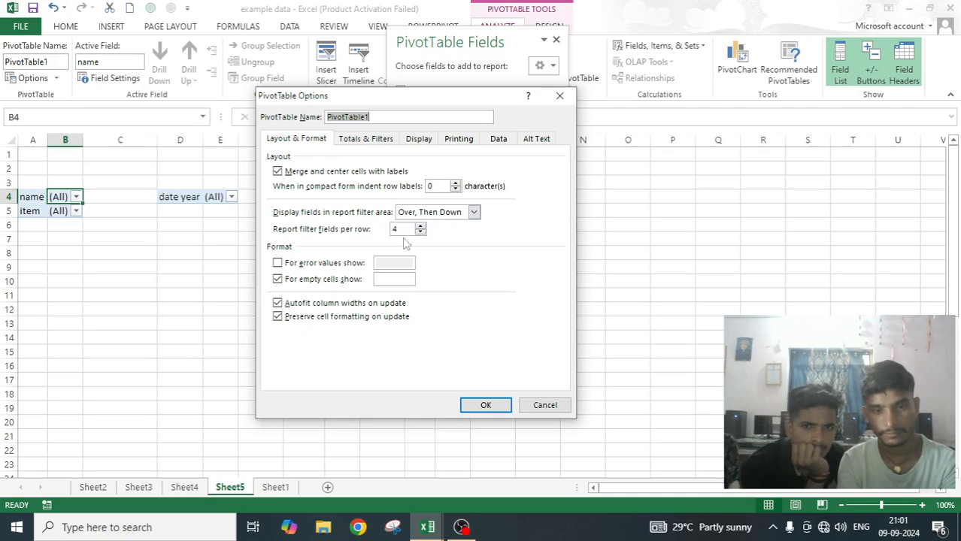
click(474, 213)
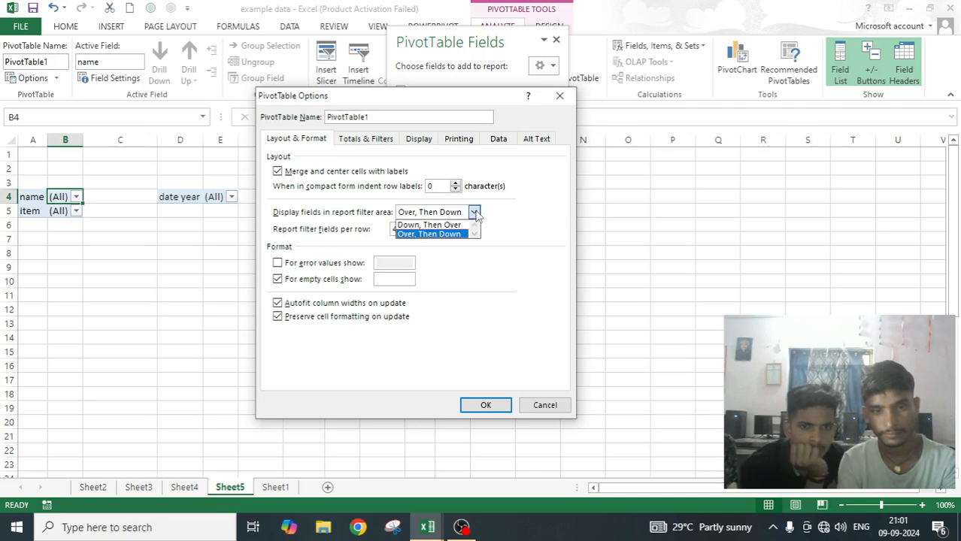
click(358, 234)
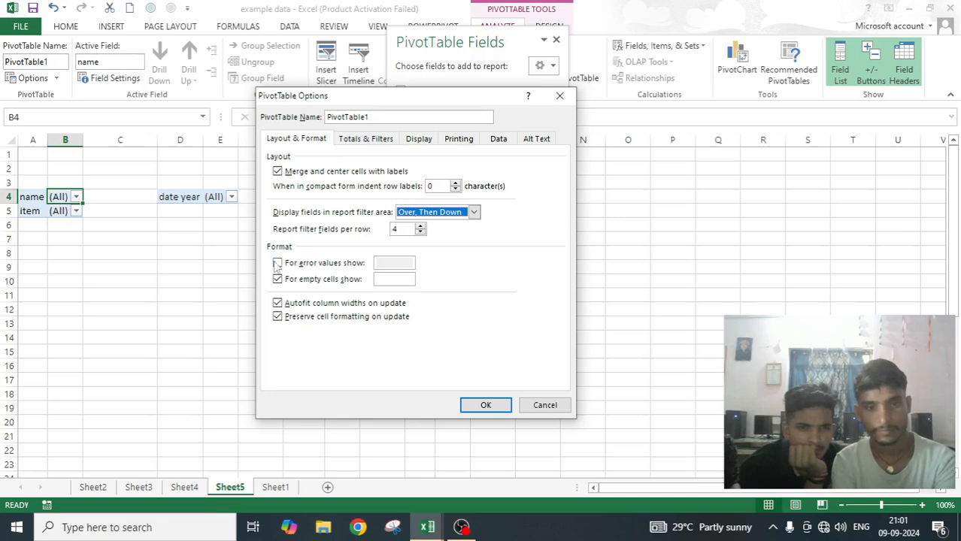
click(563, 102)
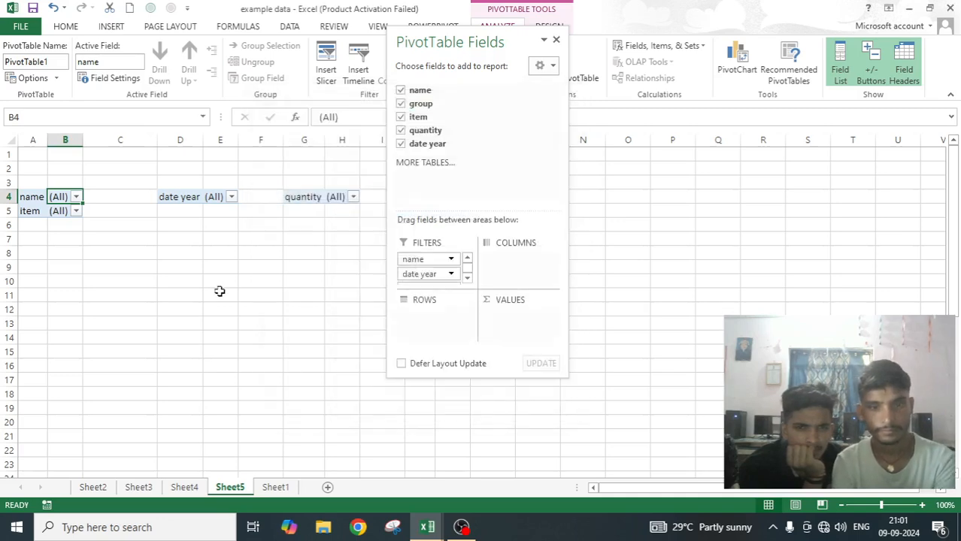
click(220, 293)
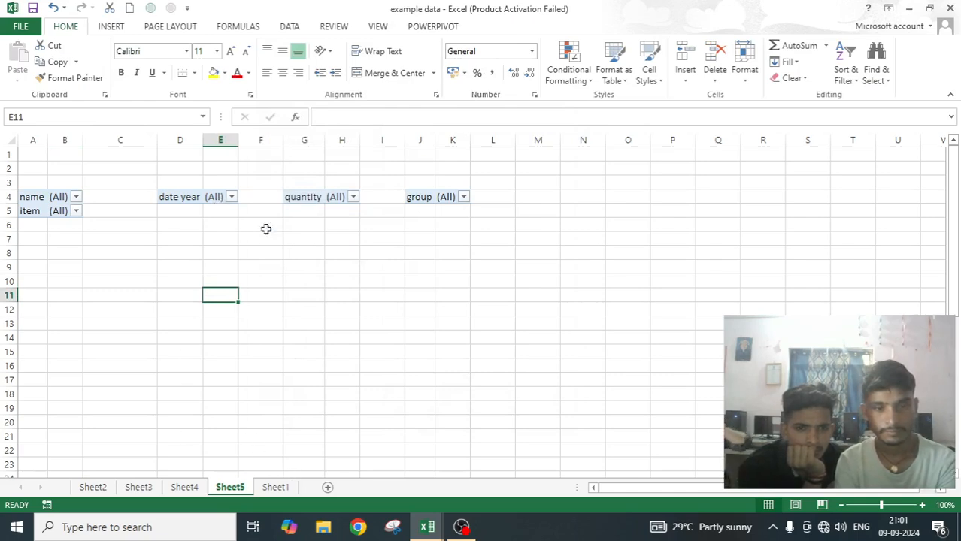
Remove all fields from the PivotTable's report filter area.
click(60, 197)
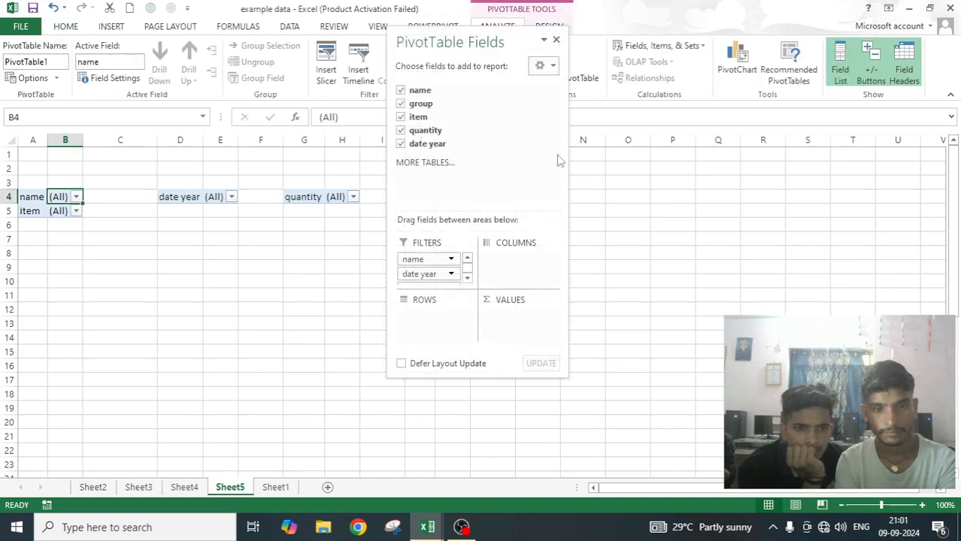
drag(427, 275, 222, 275)
drag(440, 265, 287, 260)
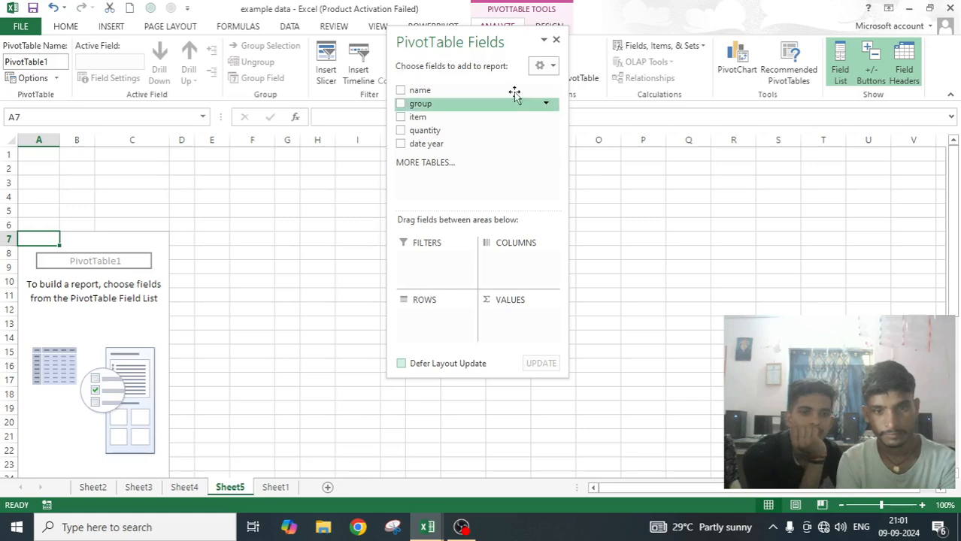
Rebuild the report with the name field as rows and the sum of quantity as values, leaving out the item field.
click(400, 119)
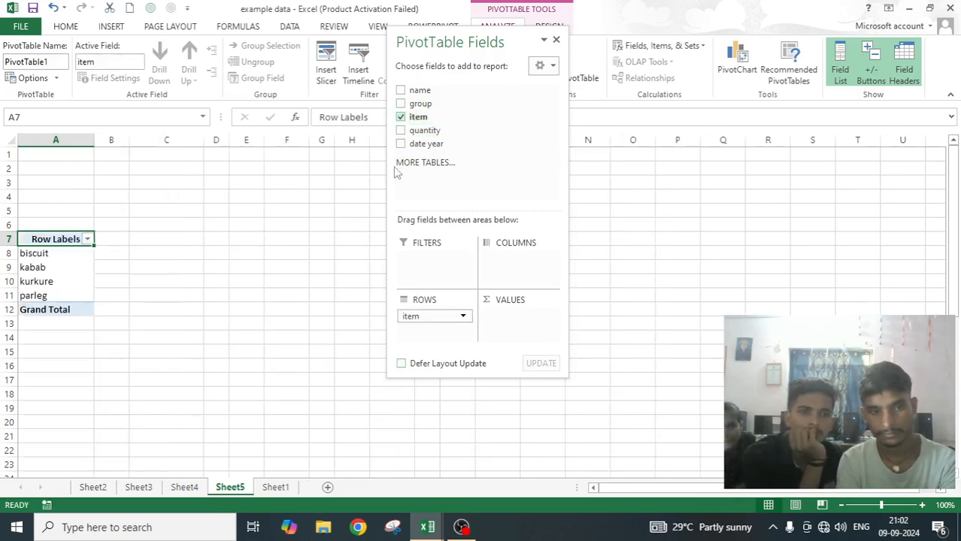
click(400, 118)
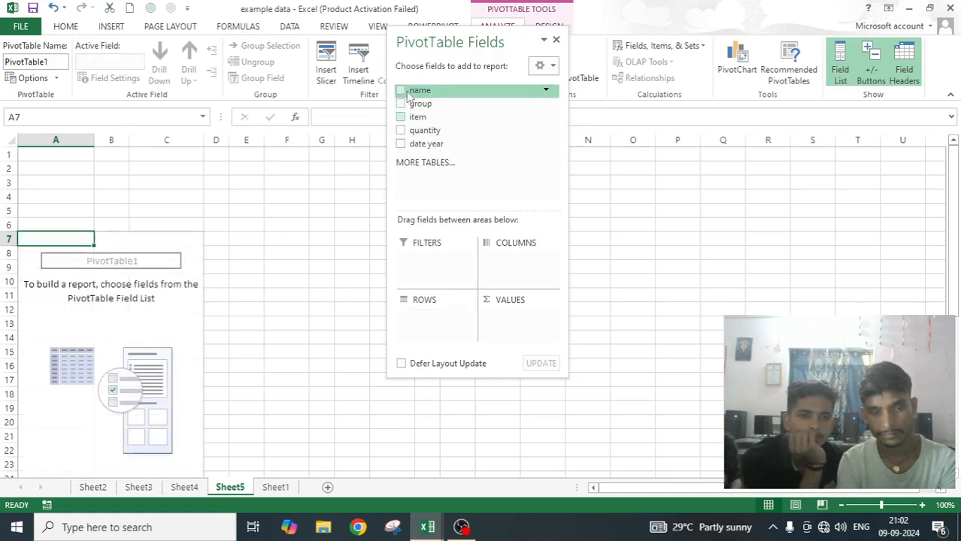
click(399, 92)
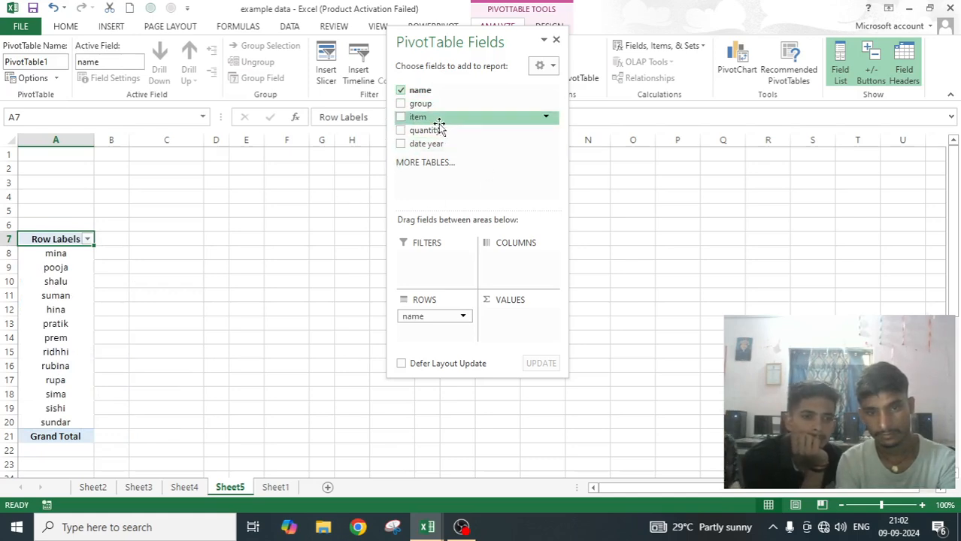
click(400, 131)
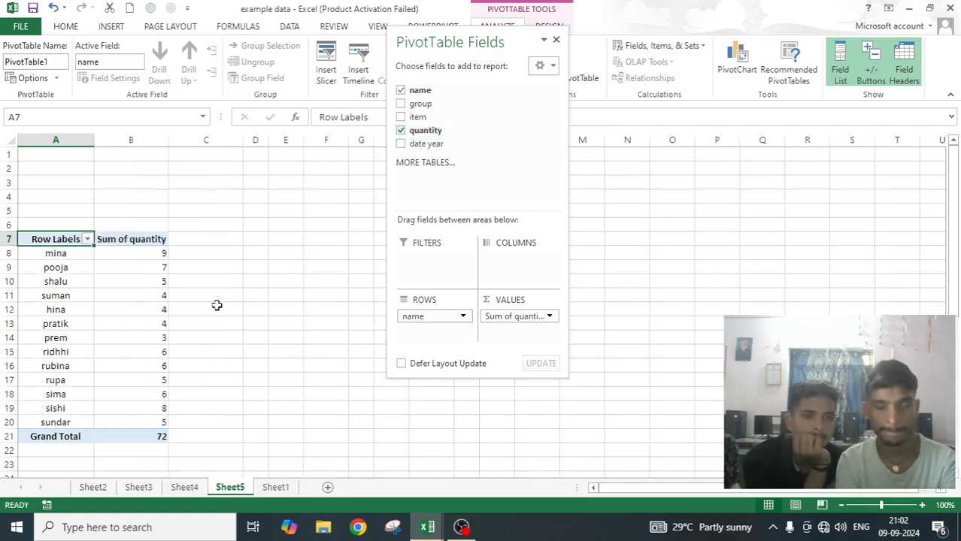
click(247, 319)
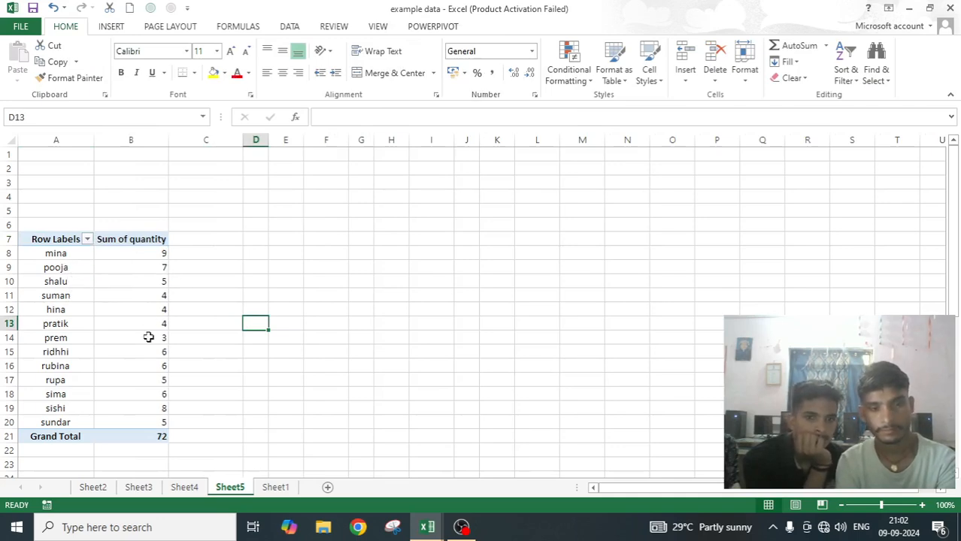
Examine the PivotTable's layout and format options for error values and empty cells, leaving them as they are.
mouse_move(149, 338)
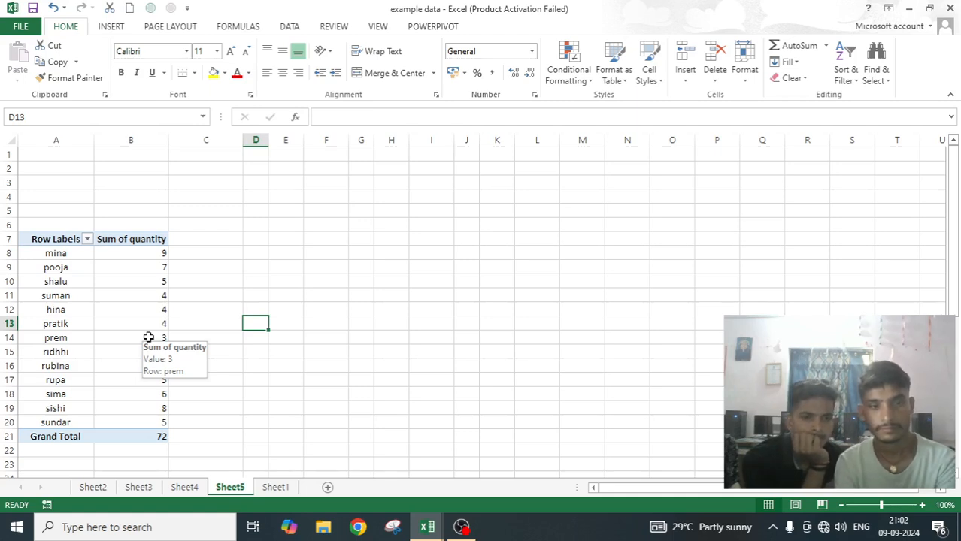
click(165, 310)
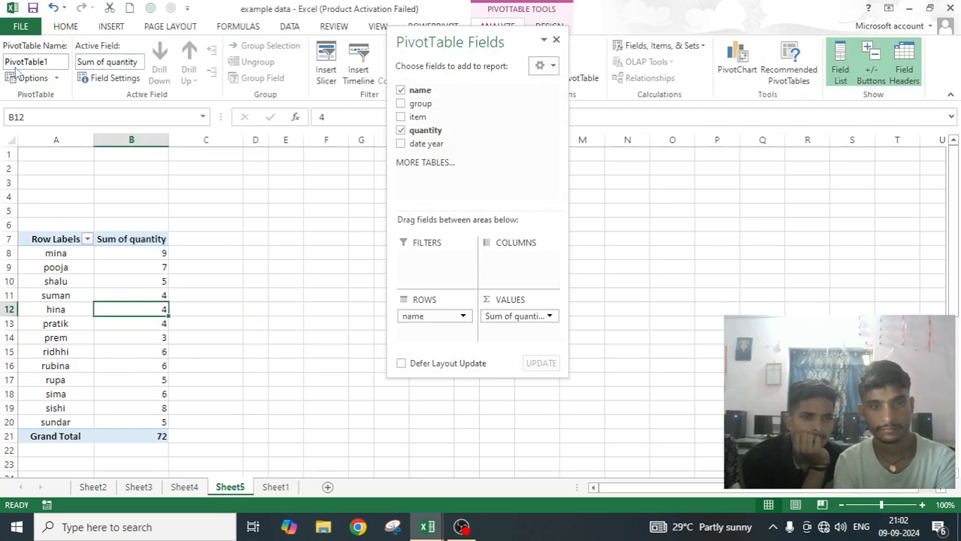
click(28, 78)
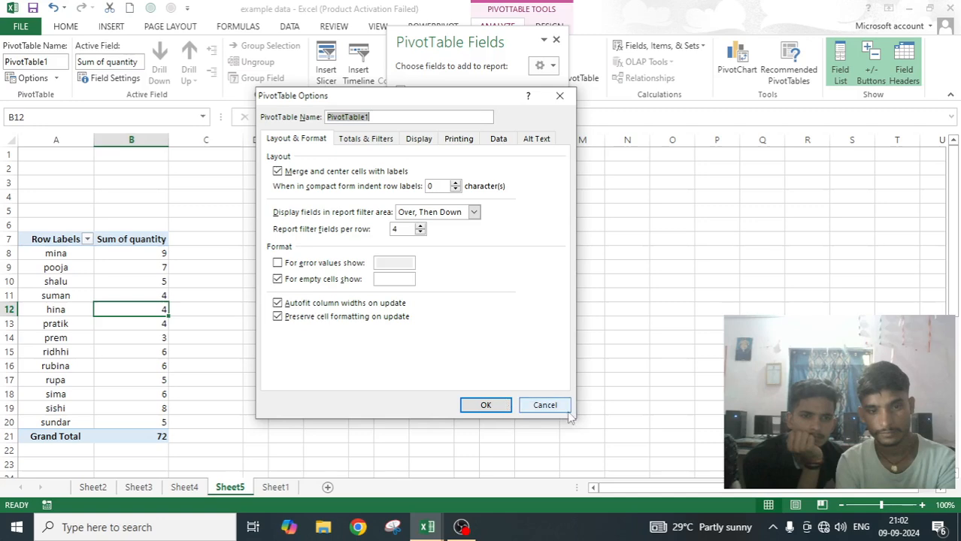
click(545, 405)
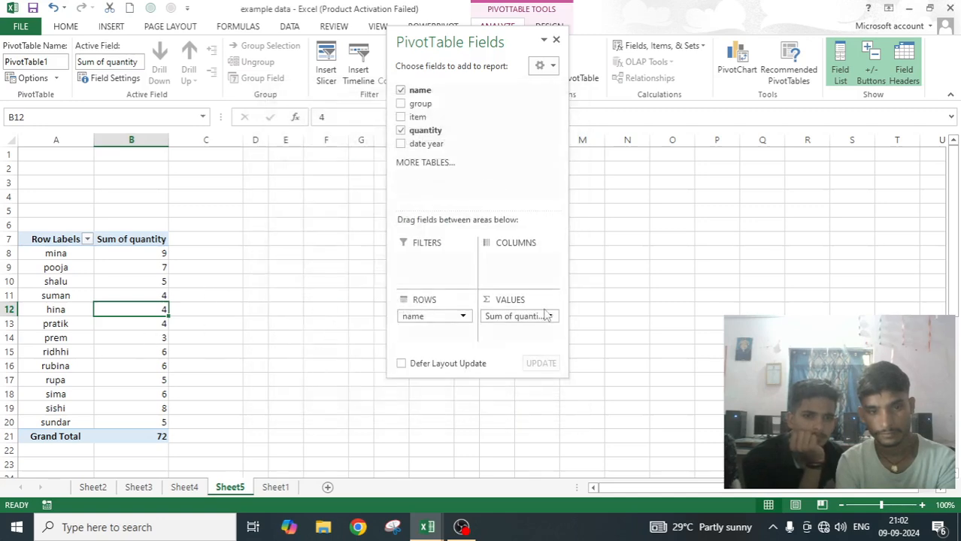
Clear the quantity in cell E6 of the Sheet1 source data and select quantity cell E10.
click(285, 487)
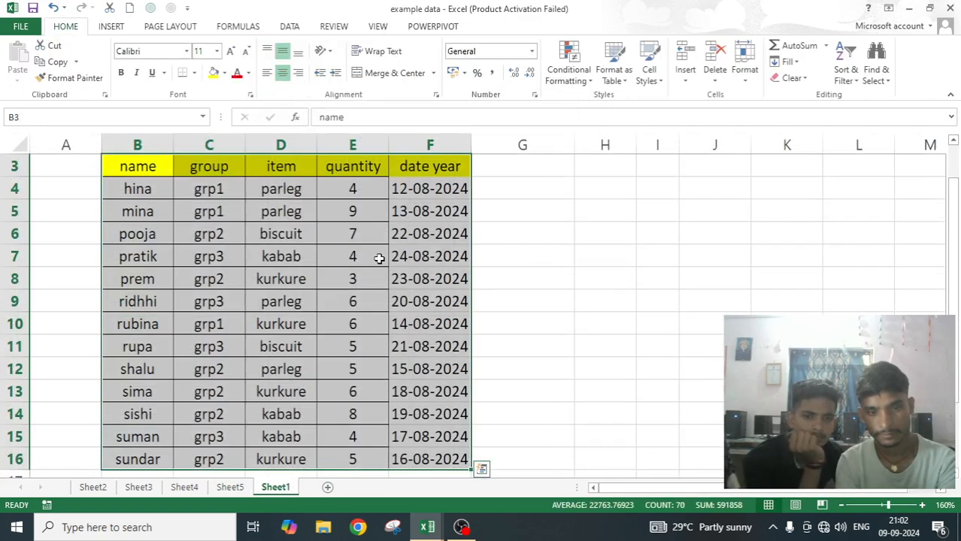
click(353, 228)
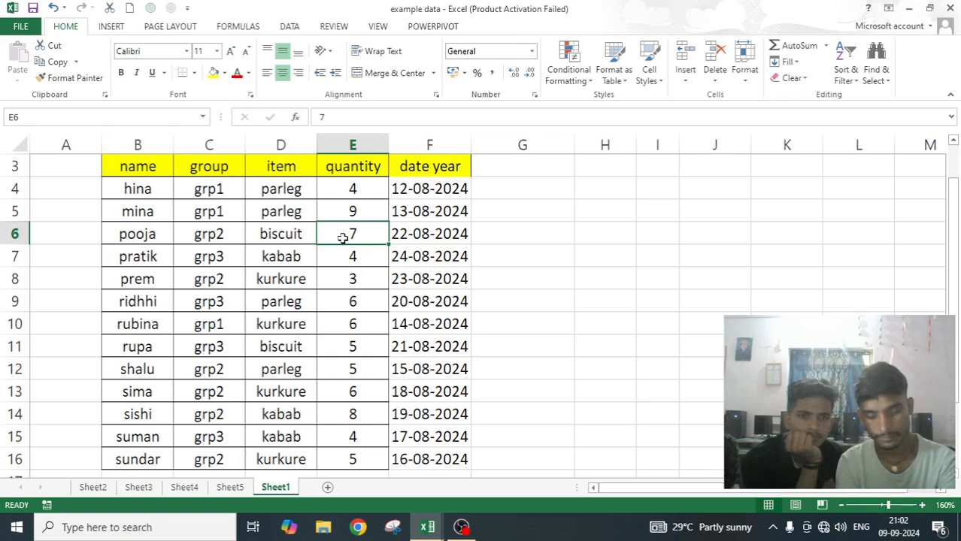
click(359, 328)
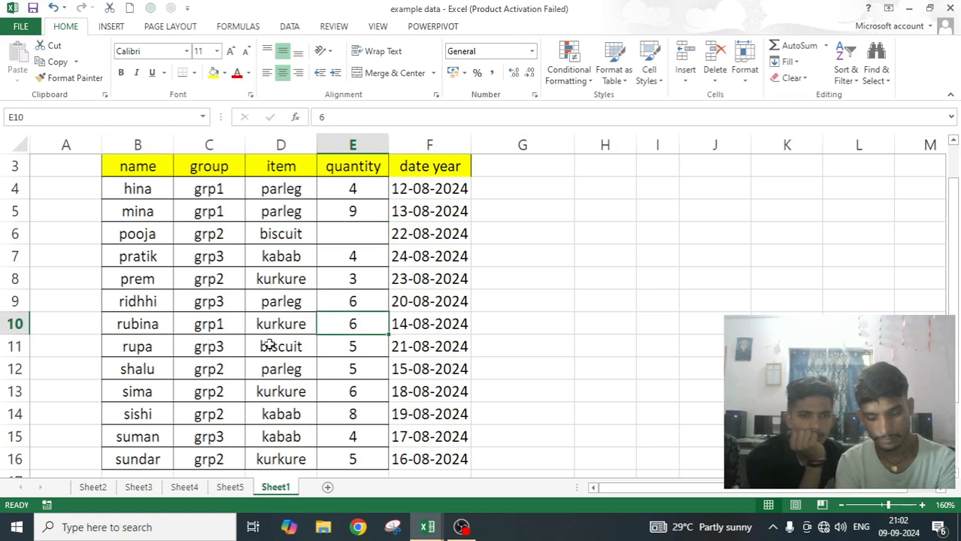
text(444)
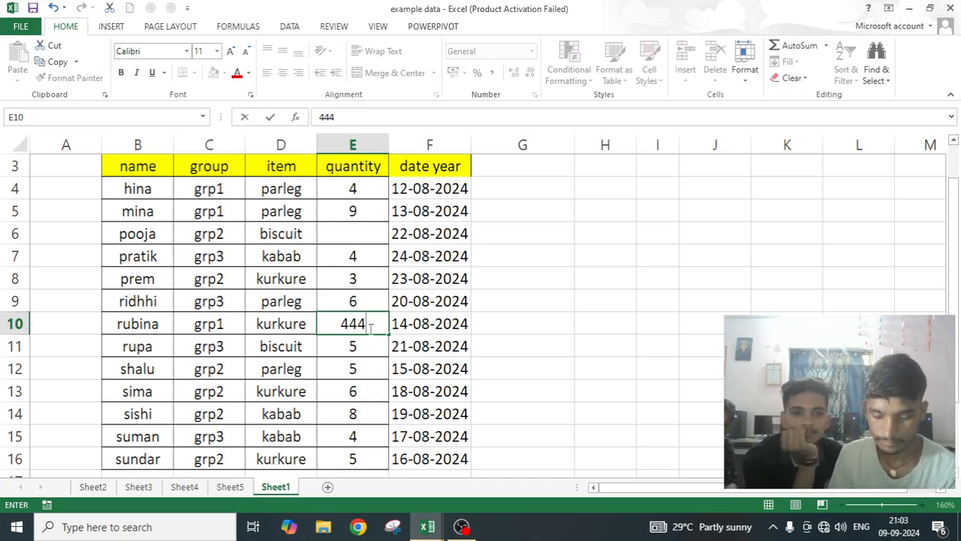
key(BackSpace)
key(BackSpace)
key(BackSpace)
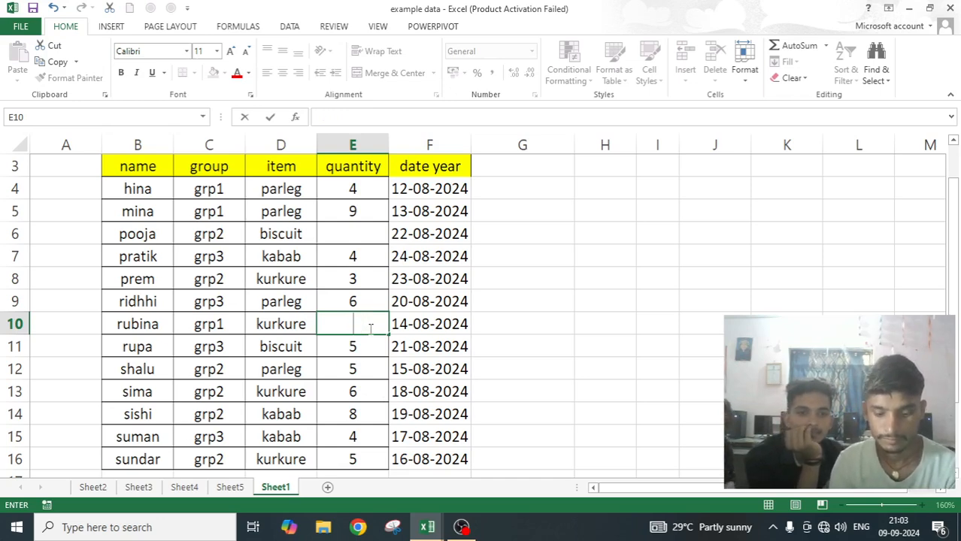
Enter the invalid formula =jhv gmhn in quantity cell E10 and check it alongside the empty cell E6.
text(=)
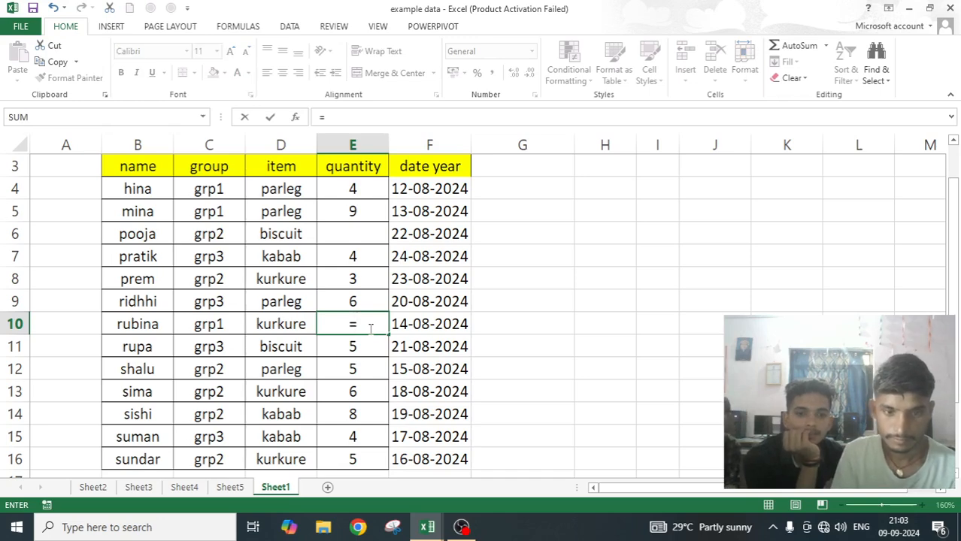
text(jhv g)
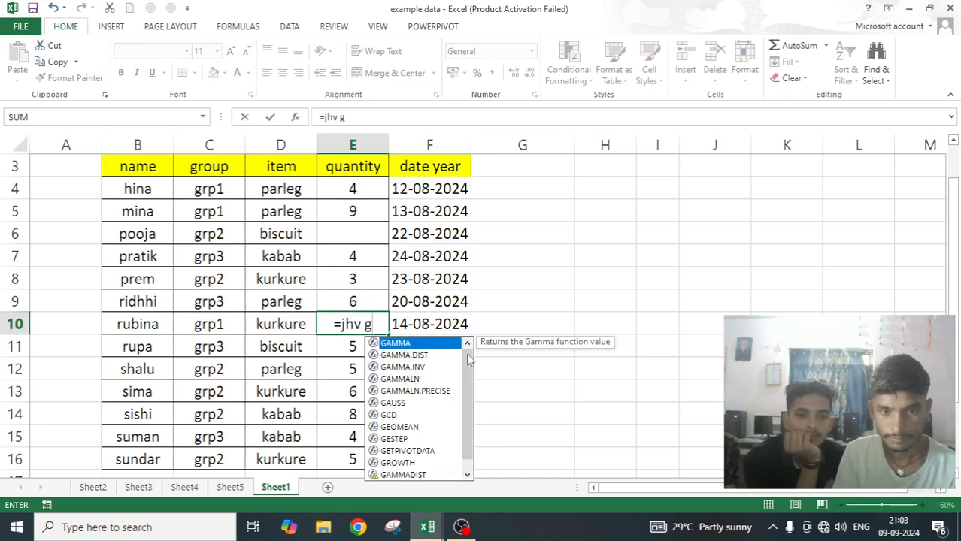
text(mhn)
key(Return)
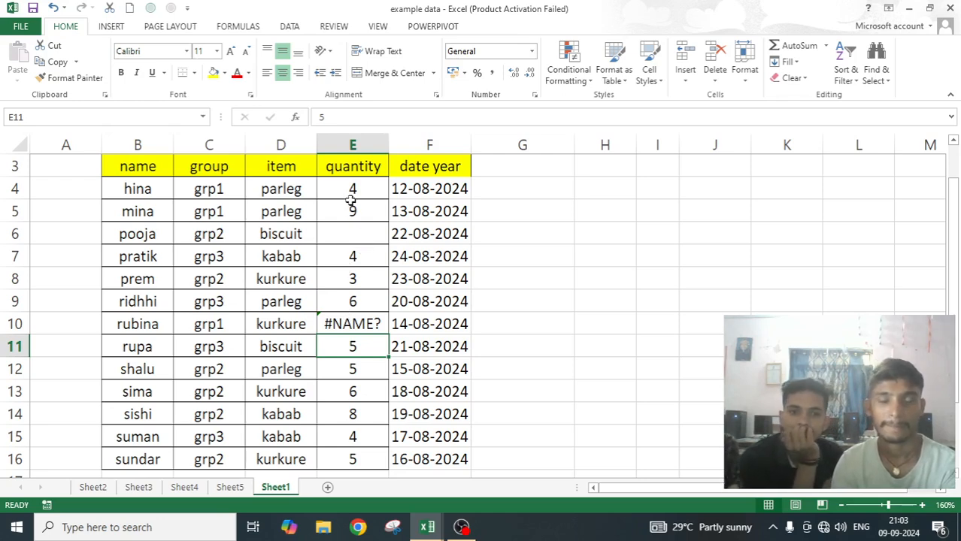
click(349, 234)
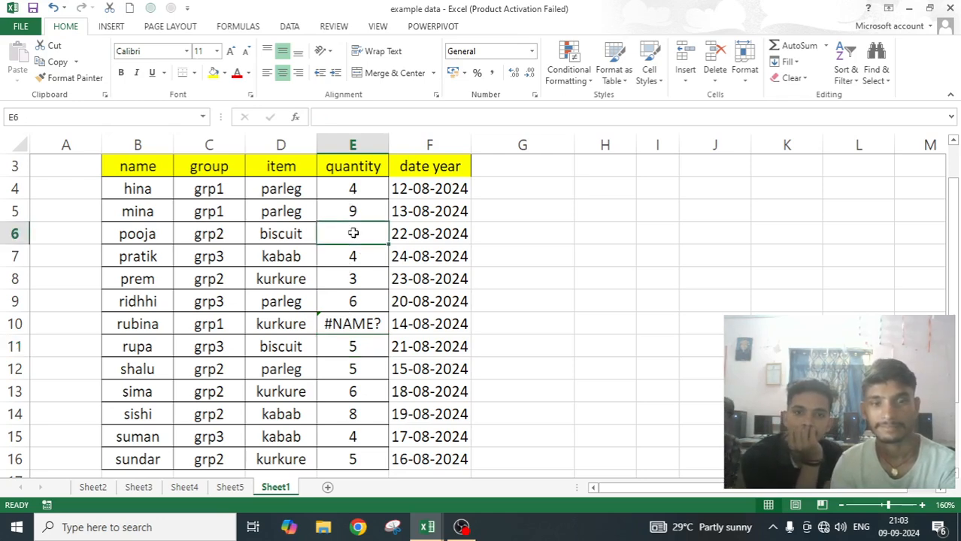
click(342, 320)
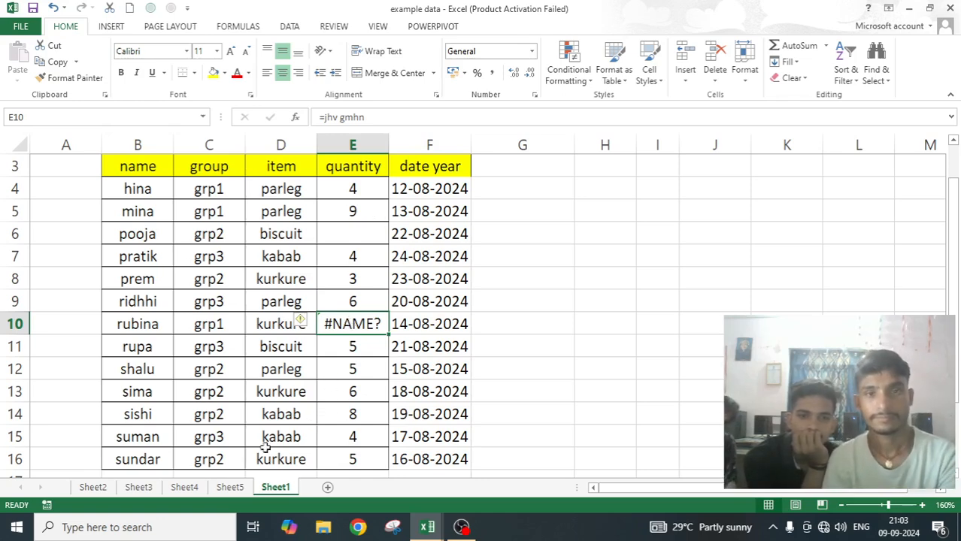
Compare the Sheet5 PivotTable's quantities with the edited quantity column in the Sheet1 source data.
click(230, 487)
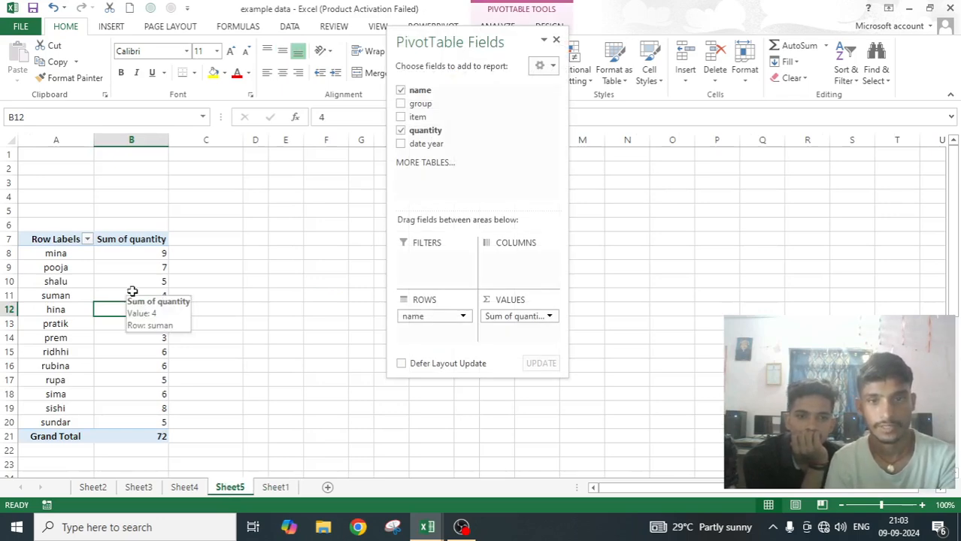
ctrl+scroll(129, 289, up, 3)
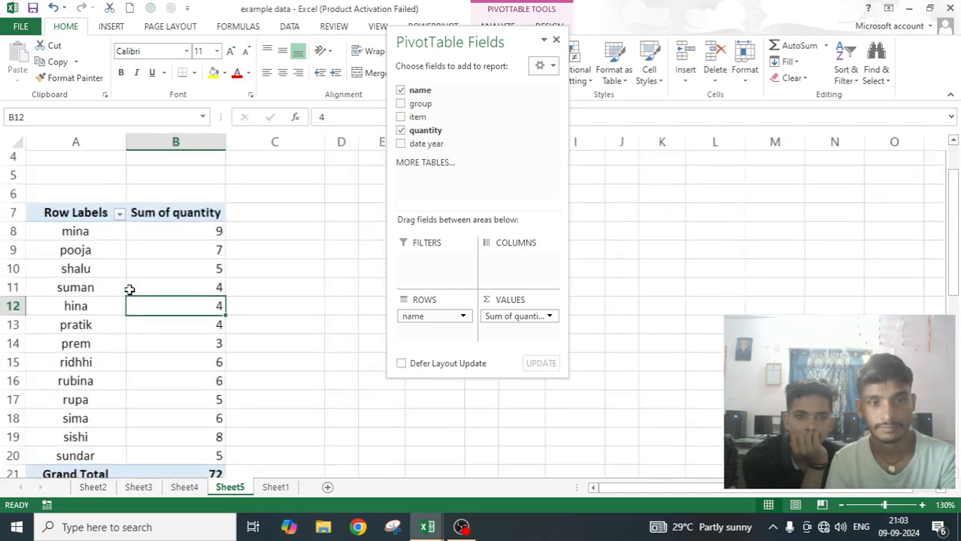
scroll(176, 301, down, 1)
scroll(176, 301, up, 1)
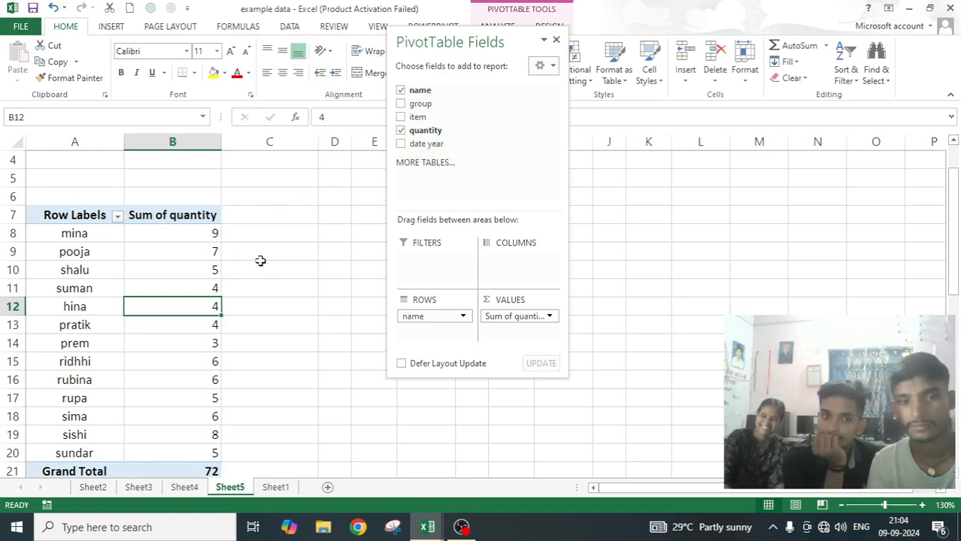
click(280, 488)
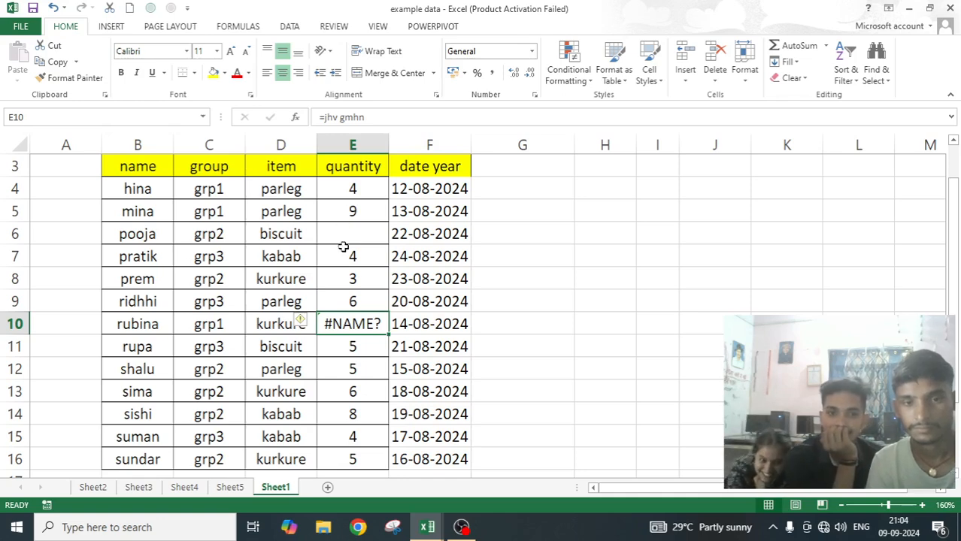
click(230, 487)
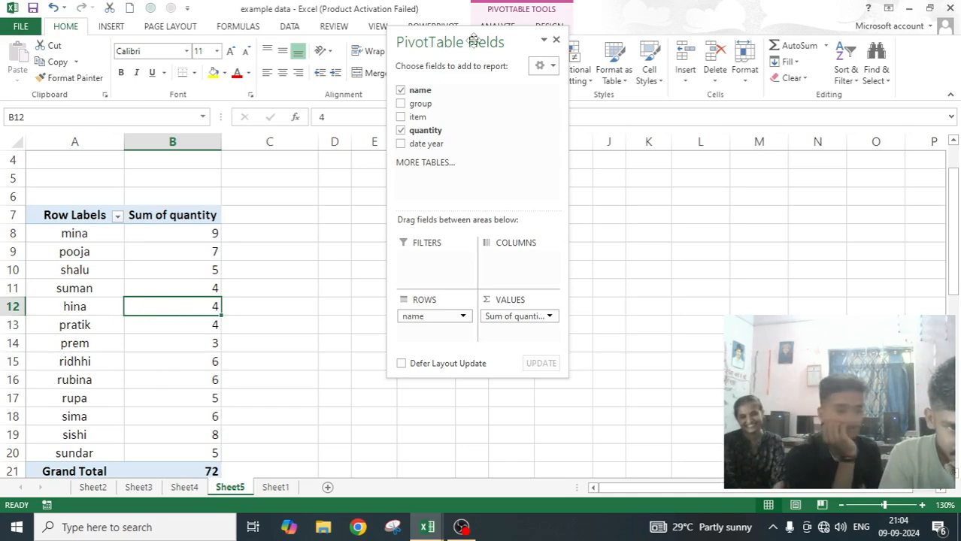
Refresh the Sheet5 PivotTable from its source data and check the rows for the cleared and the invalid quantity.
drag(474, 41, 467, 120)
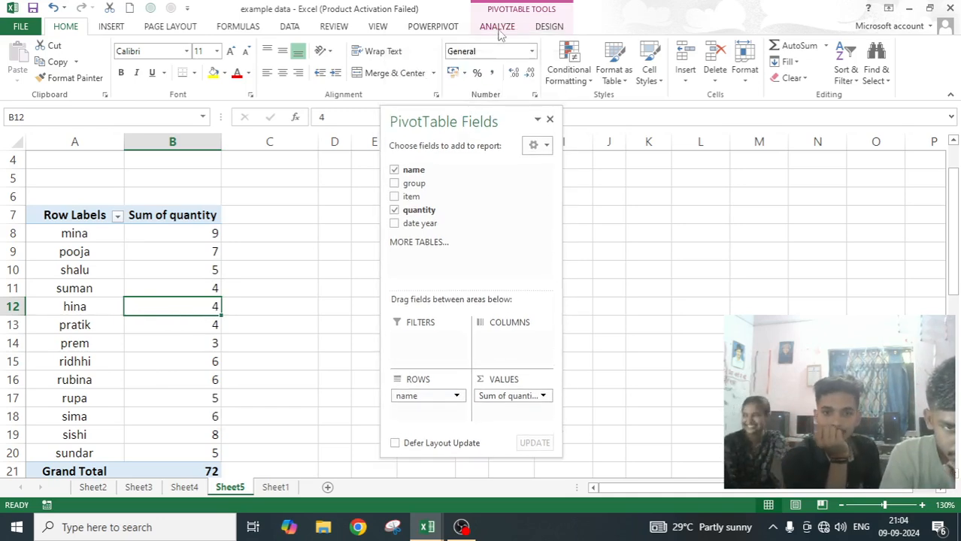
click(498, 27)
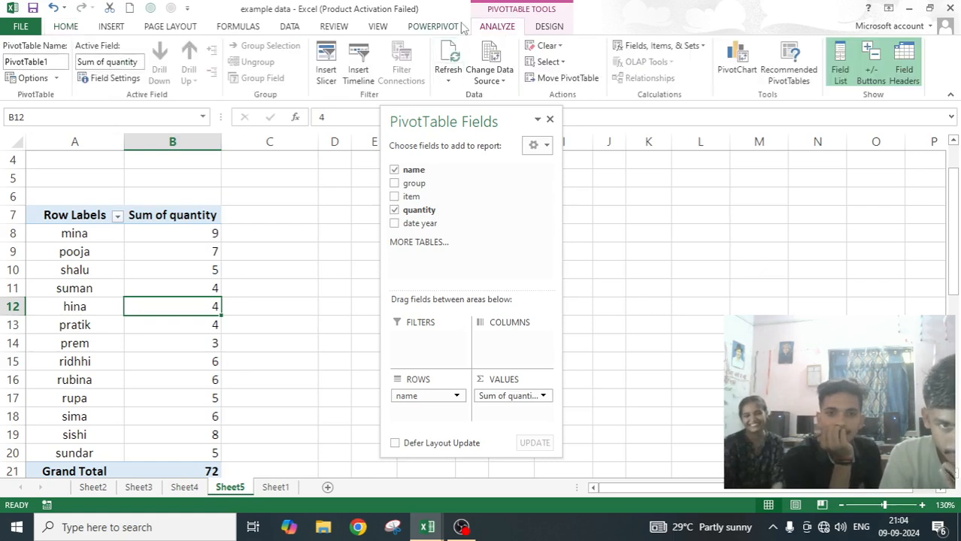
click(449, 62)
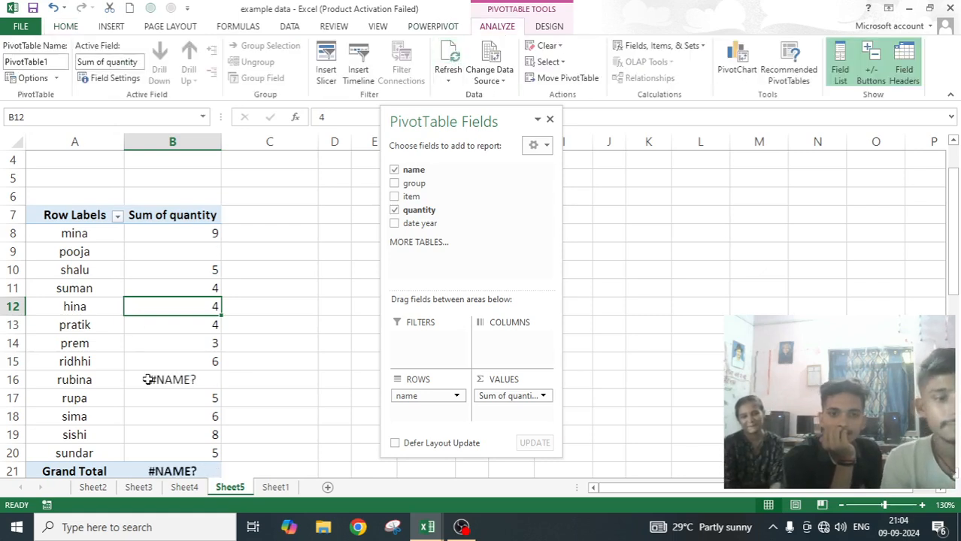
scroll(216, 185, down, 1)
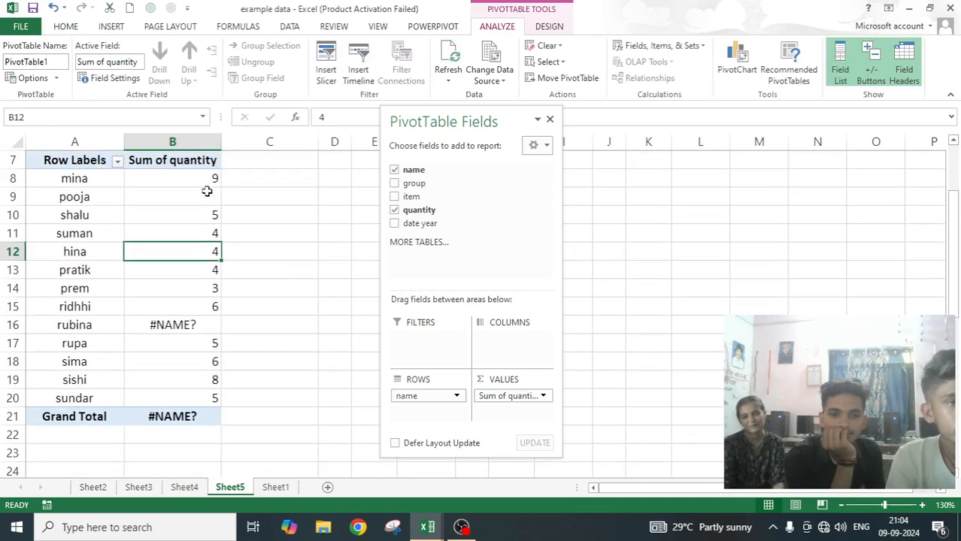
mouse_move(203, 197)
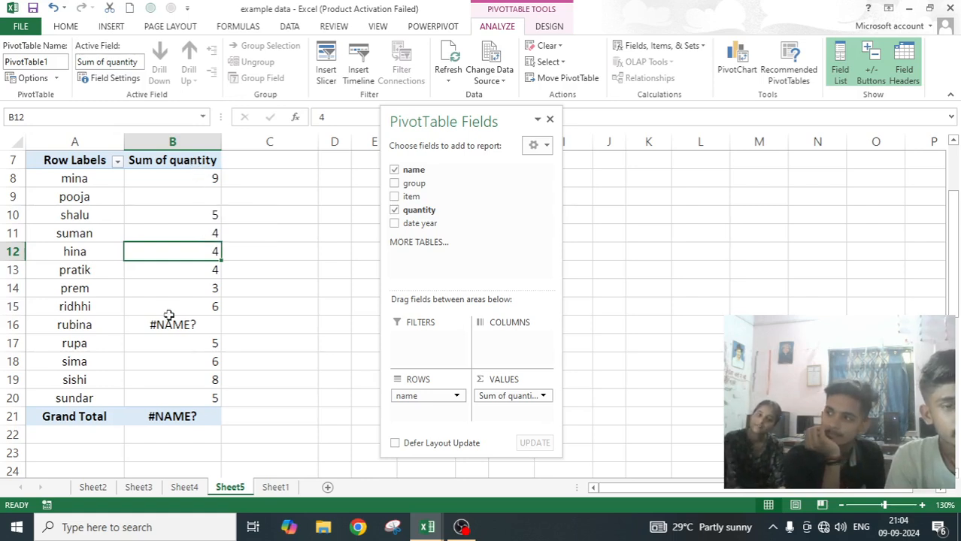
mouse_move(172, 326)
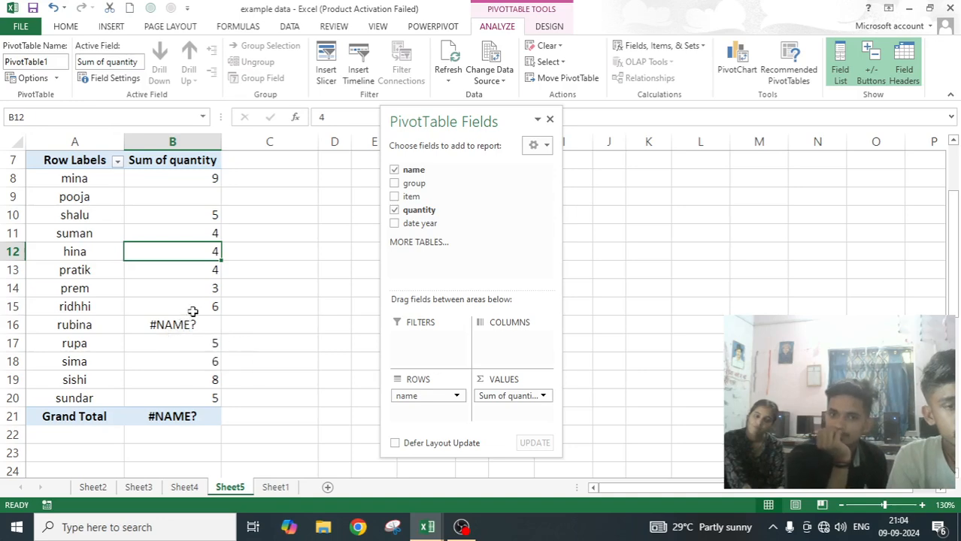
scroll(193, 311, up, 1)
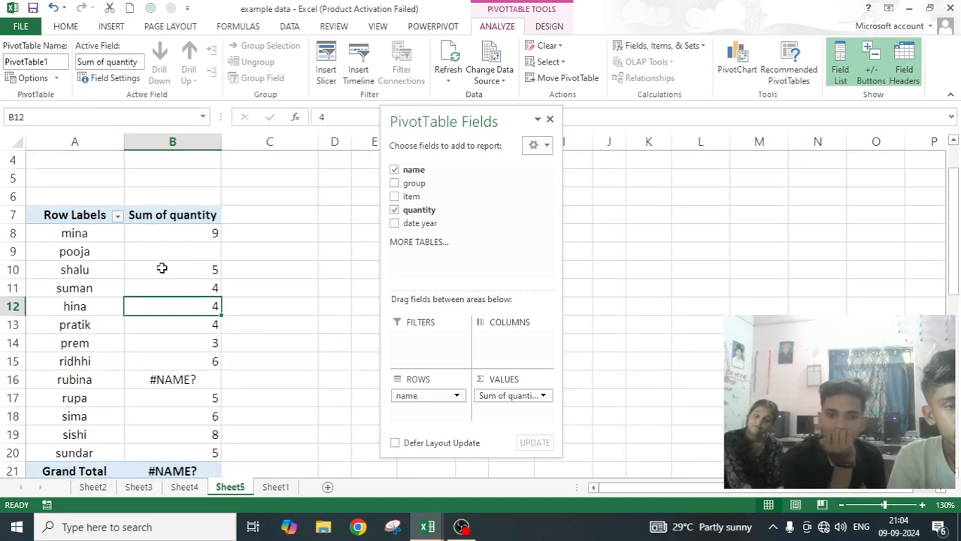
Set the PivotTable's format options to show "error" for error values and "empty" for empty cells.
click(30, 78)
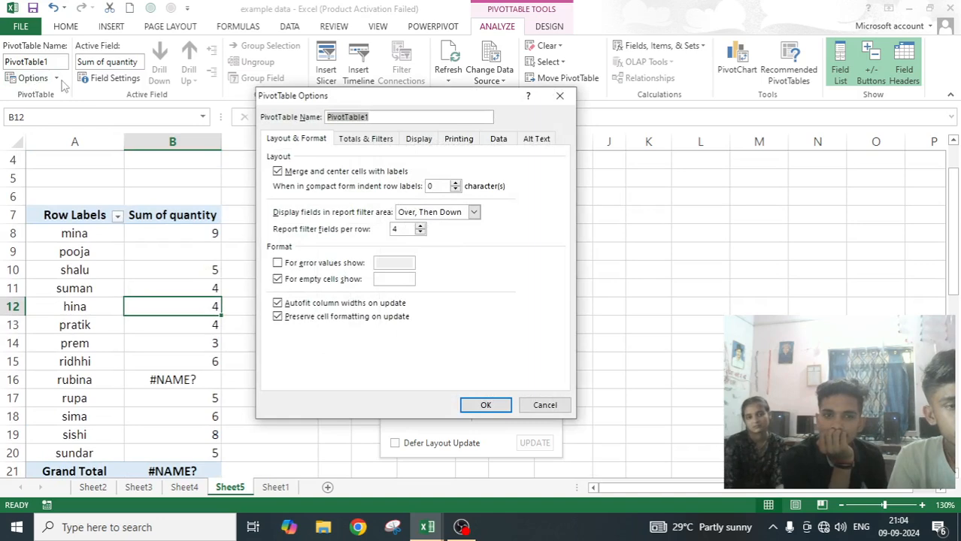
click(280, 264)
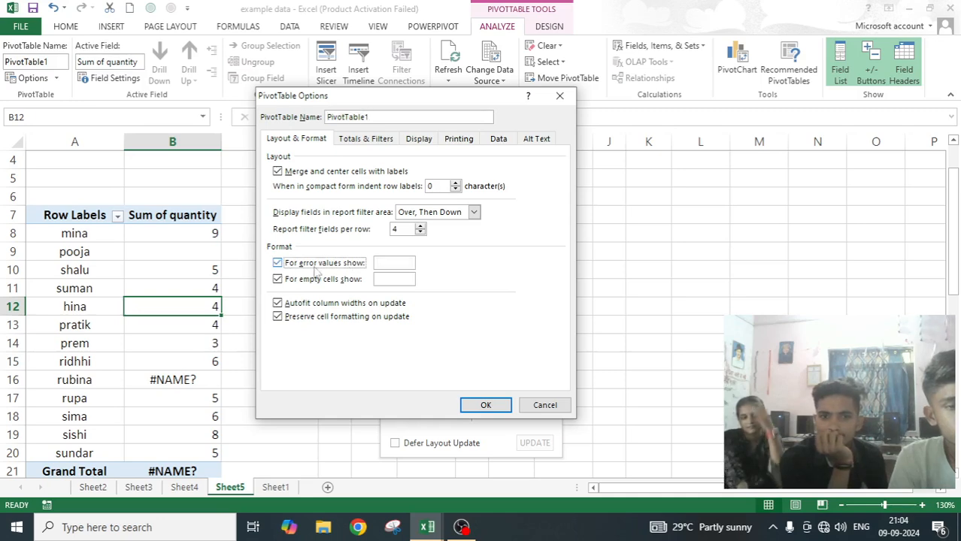
click(389, 265)
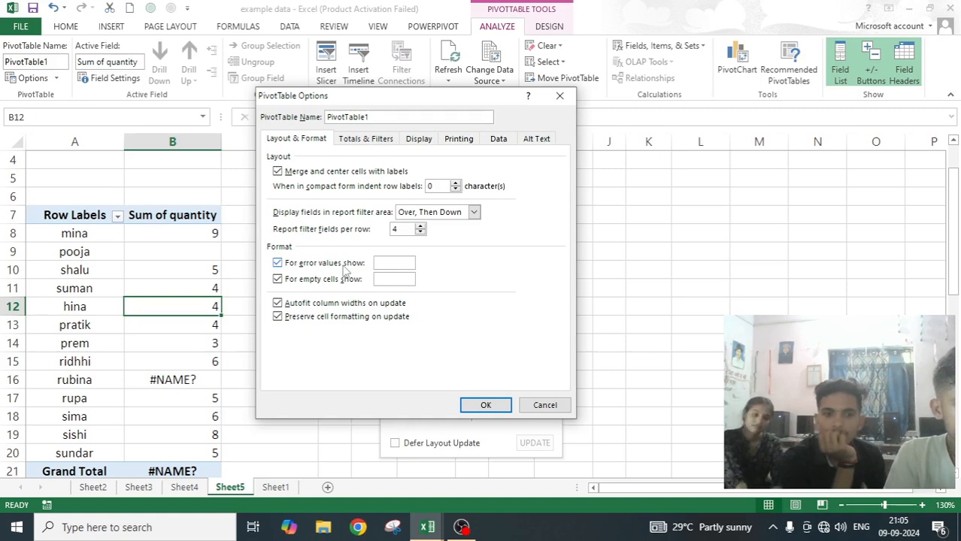
text(empty)
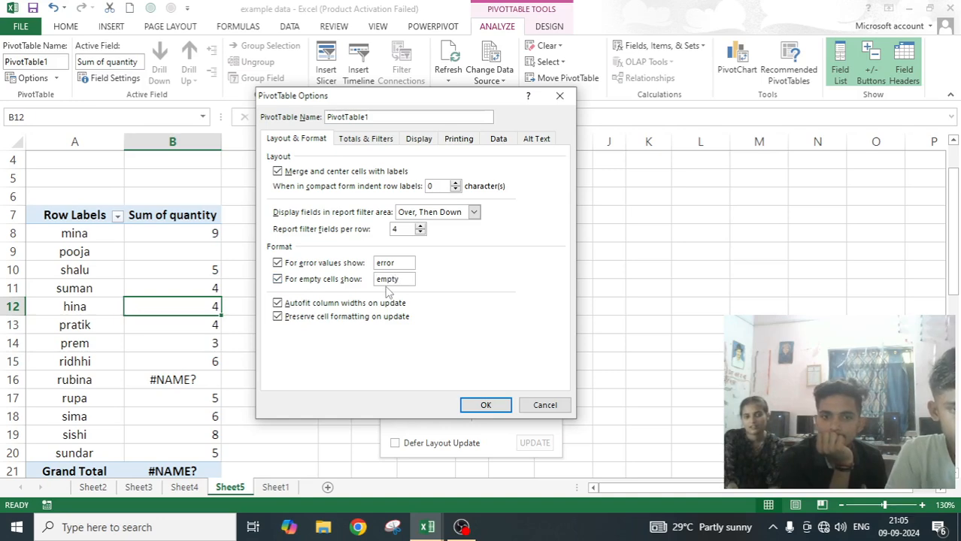
click(483, 407)
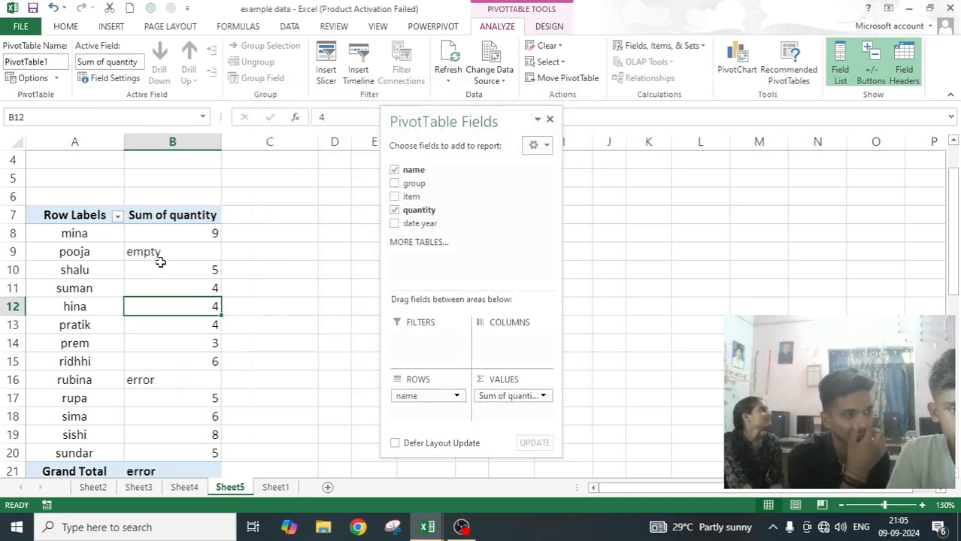
mouse_move(156, 254)
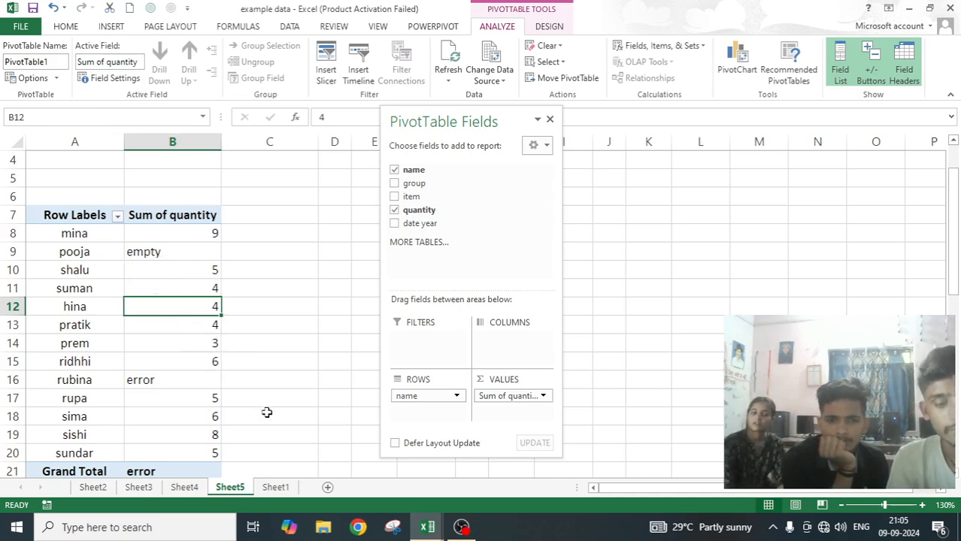
Clear the quantity in cell E12 of the Sheet1 source data.
click(275, 487)
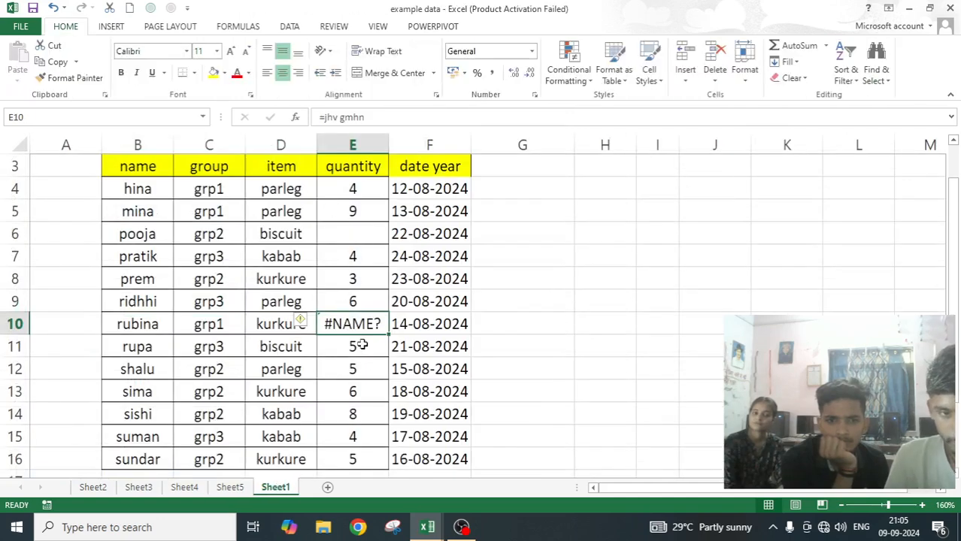
scroll(362, 346, down, 3)
scroll(362, 345, up, 2)
click(353, 307)
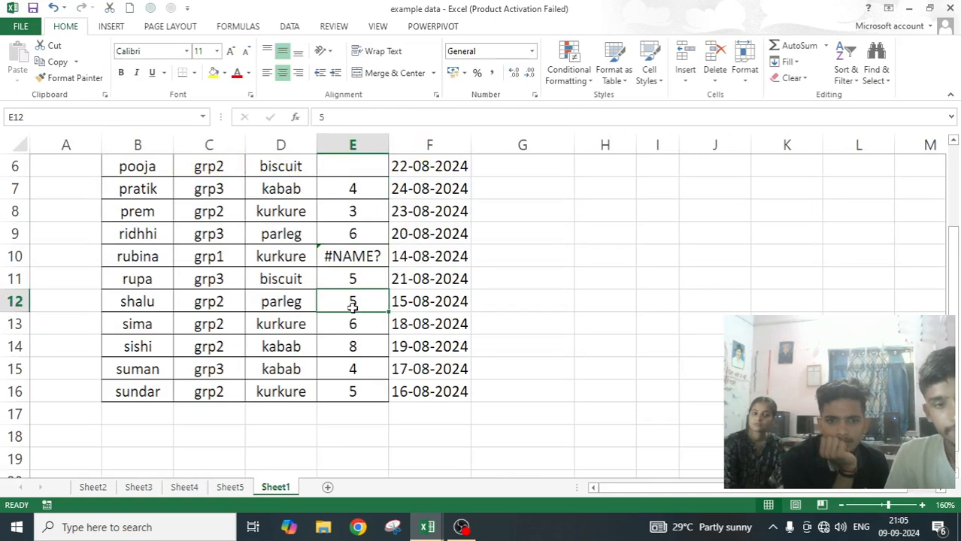
key(Delete)
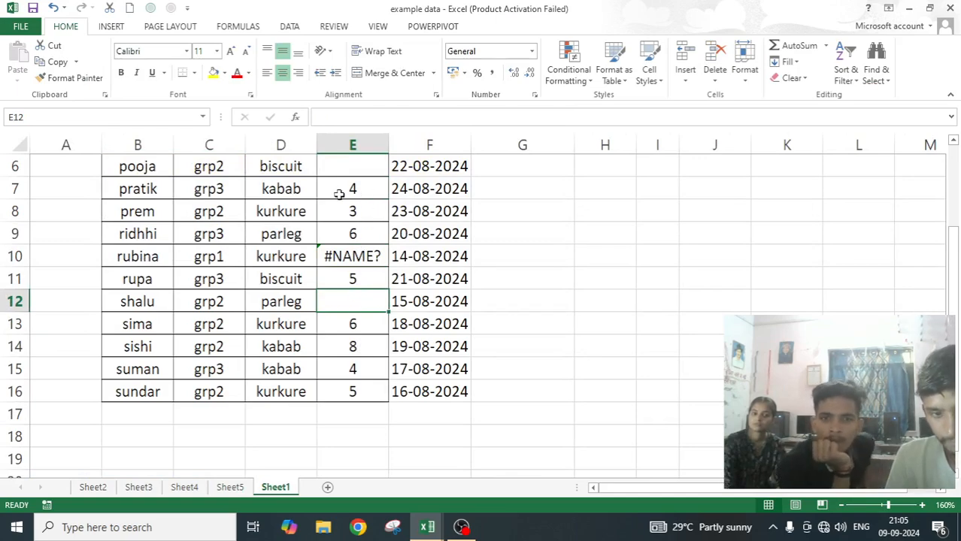
Replace the quantity in cell E8 of the Sheet1 source data with the invalid formula =gliubyli.
scroll(338, 196, up, 2)
click(357, 325)
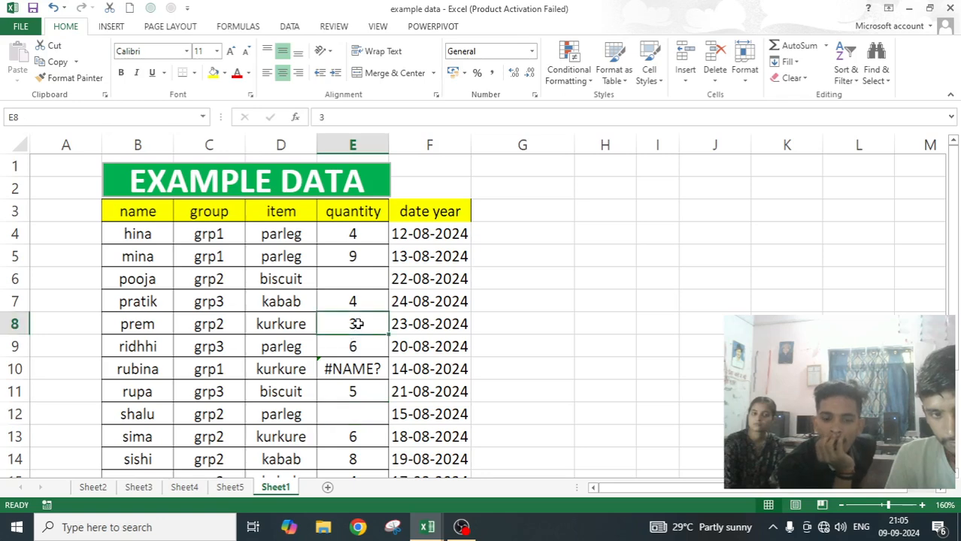
text(=)
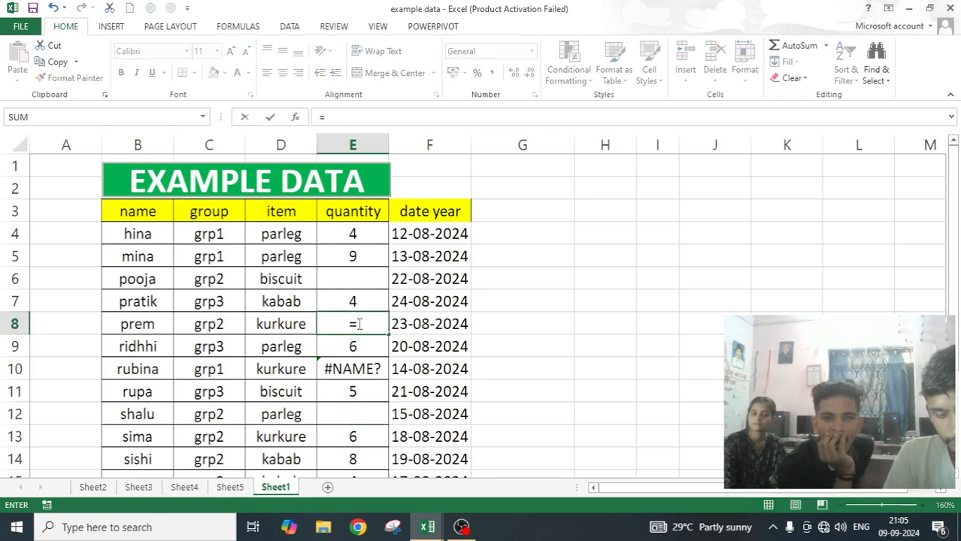
text(gliubyli)
key(Return)
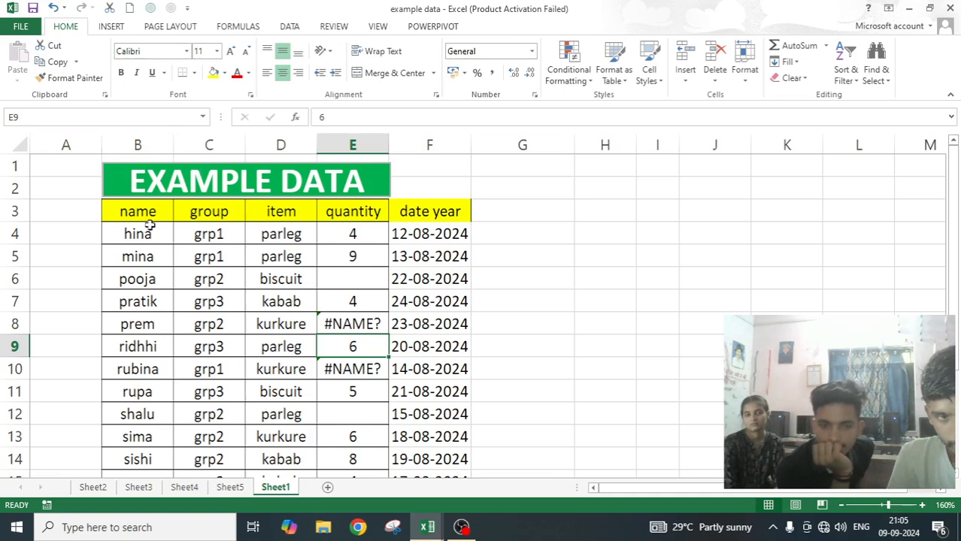
Return to the Sheet5 PivotTable, refresh it with the changed source data and check the error and empty entries.
click(229, 487)
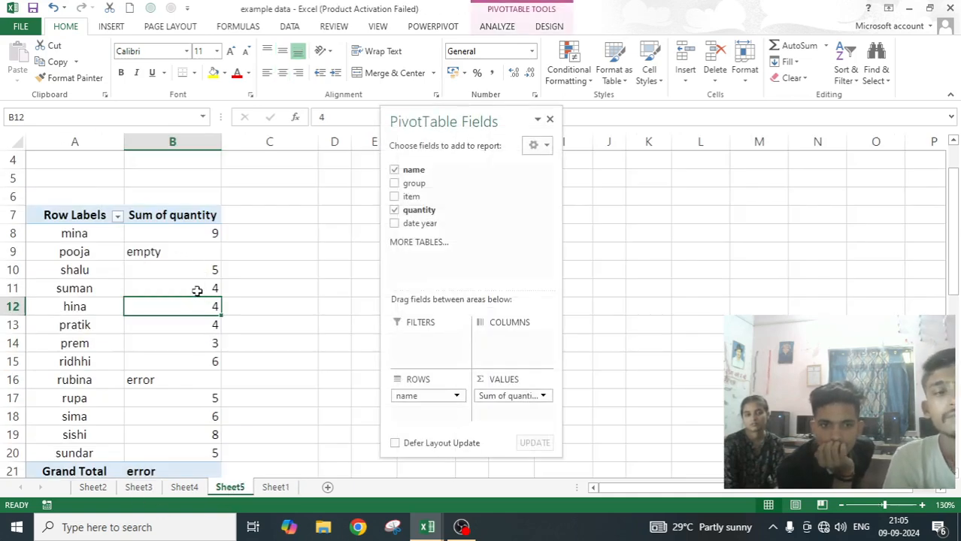
scroll(206, 308, down, 1)
scroll(207, 308, up, 1)
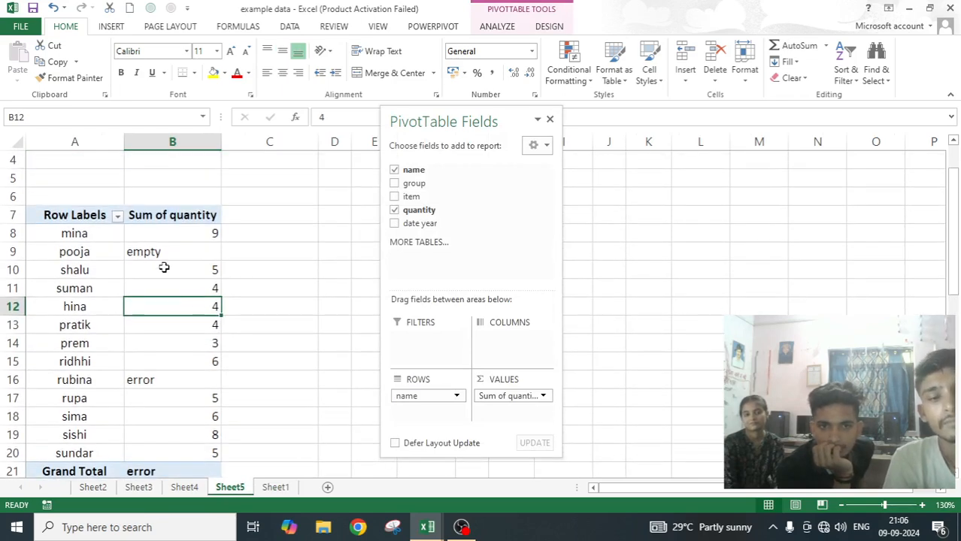
mouse_move(158, 378)
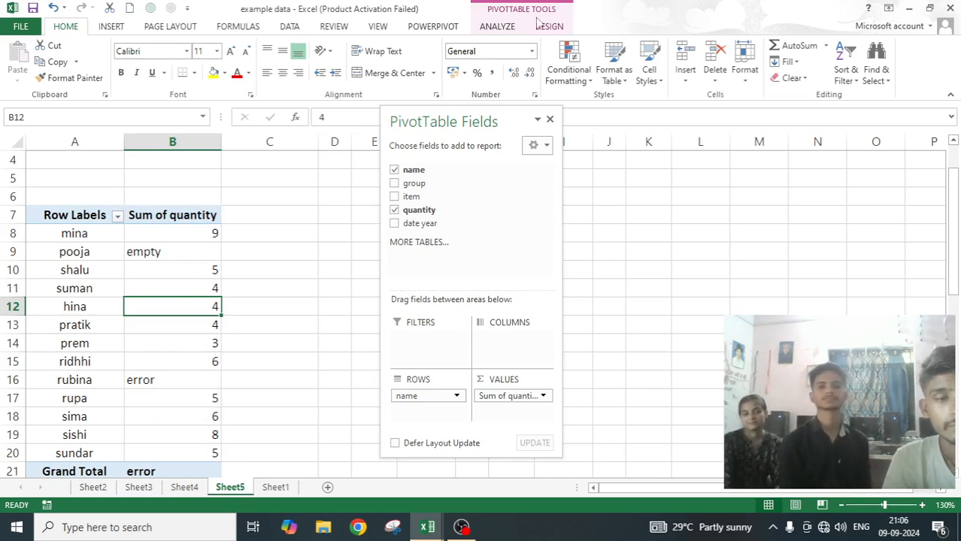
click(507, 27)
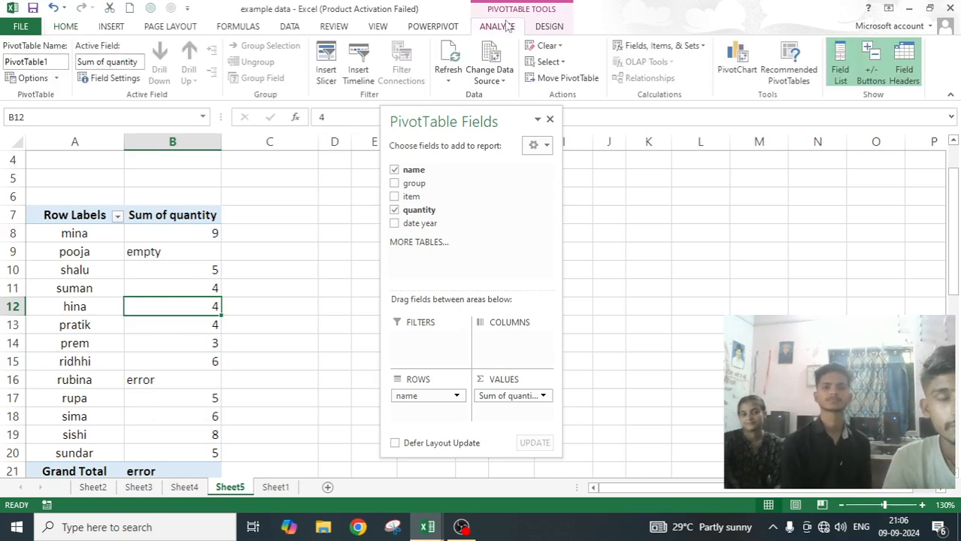
click(446, 60)
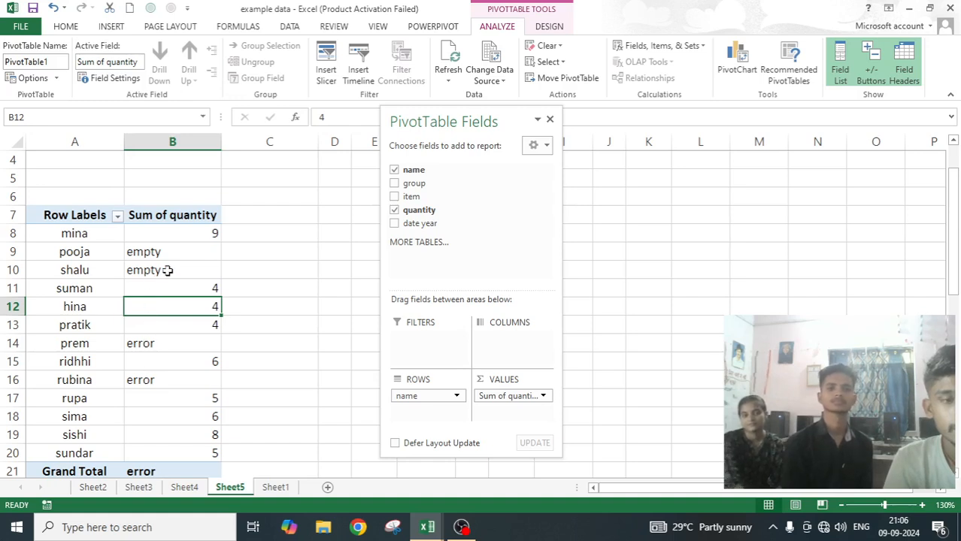
mouse_move(164, 270)
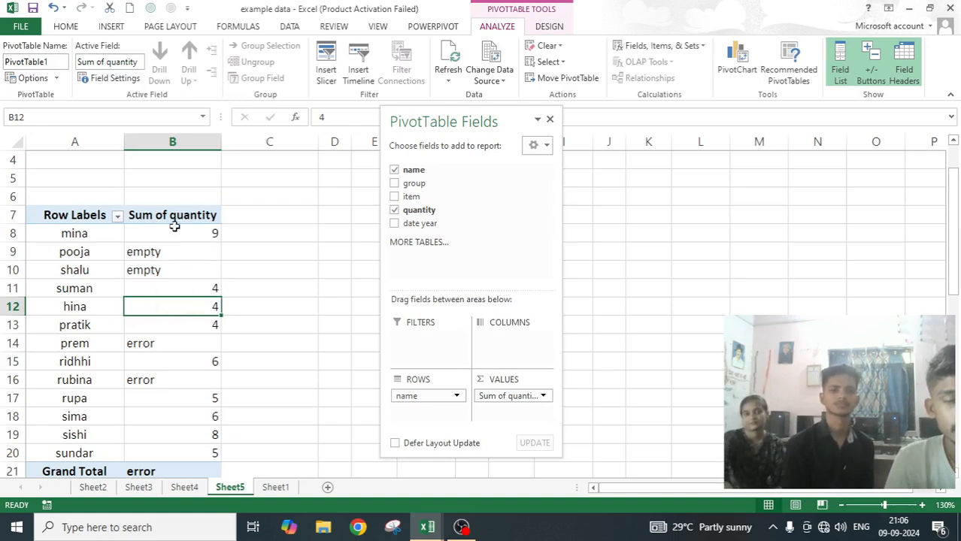
Check the PivotTable's autofit column width option without changing it, and widen column B to nearly twice its width.
click(33, 79)
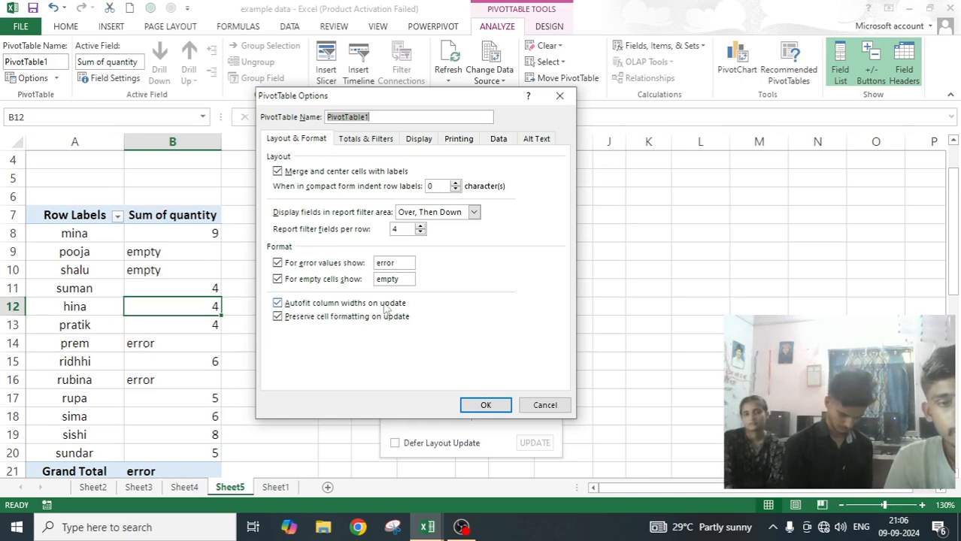
click(552, 405)
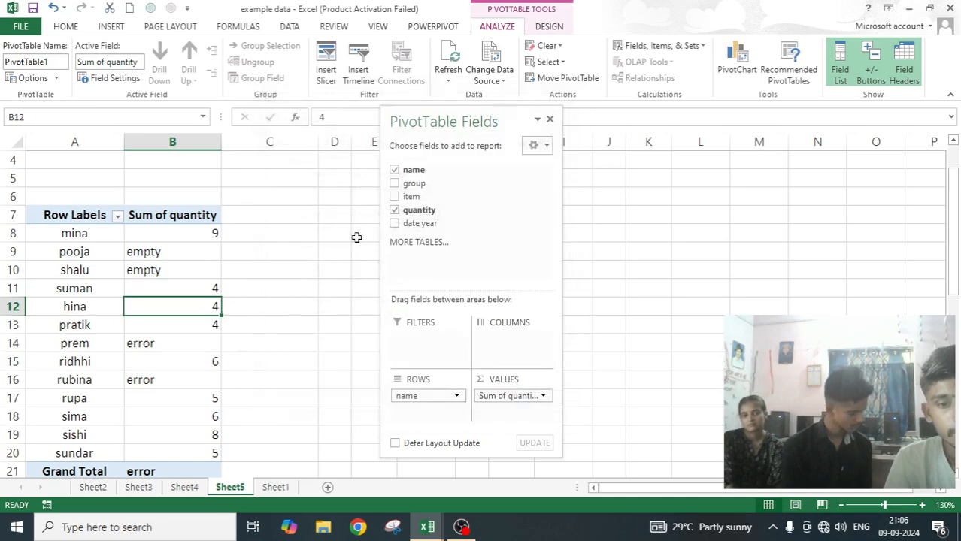
scroll(193, 181, down, 1)
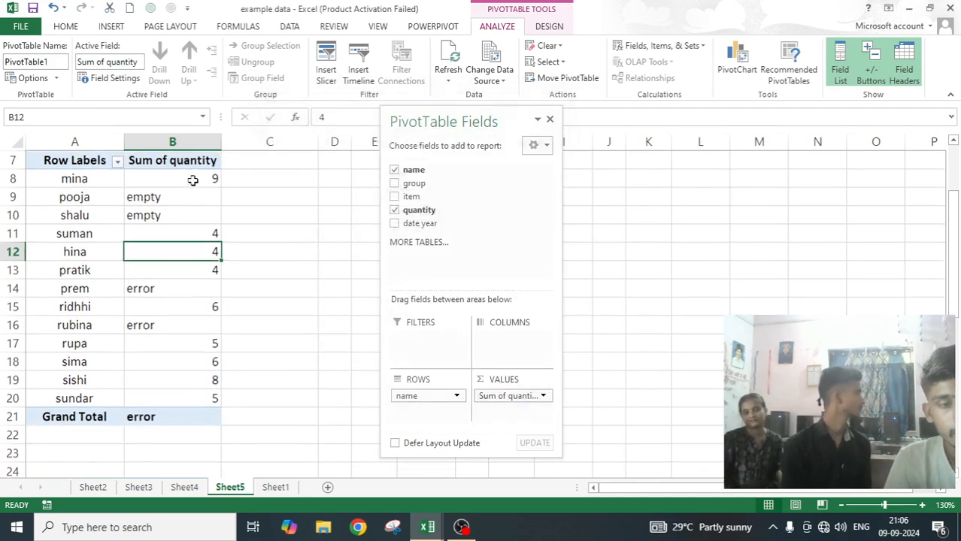
scroll(192, 184, up, 1)
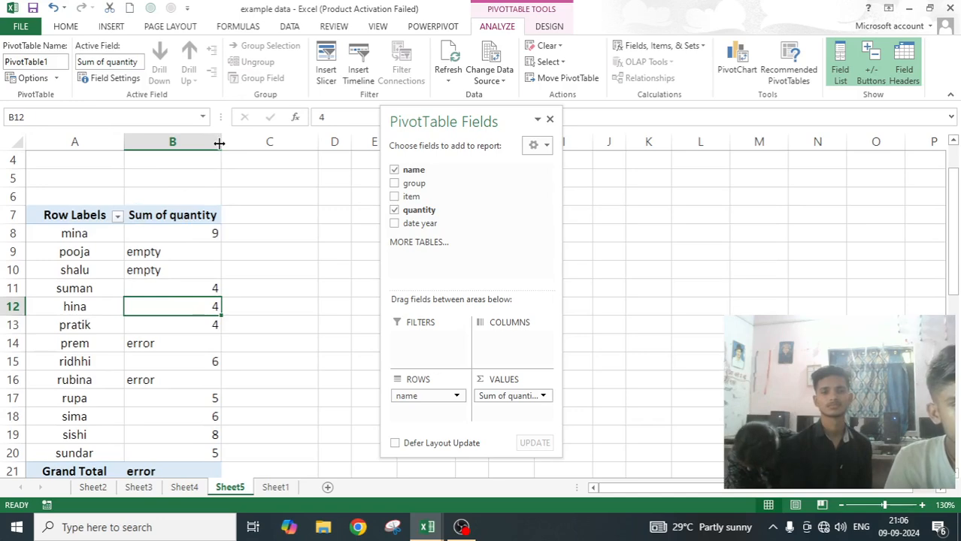
drag(219, 142, 219, 143)
drag(294, 148, 296, 148)
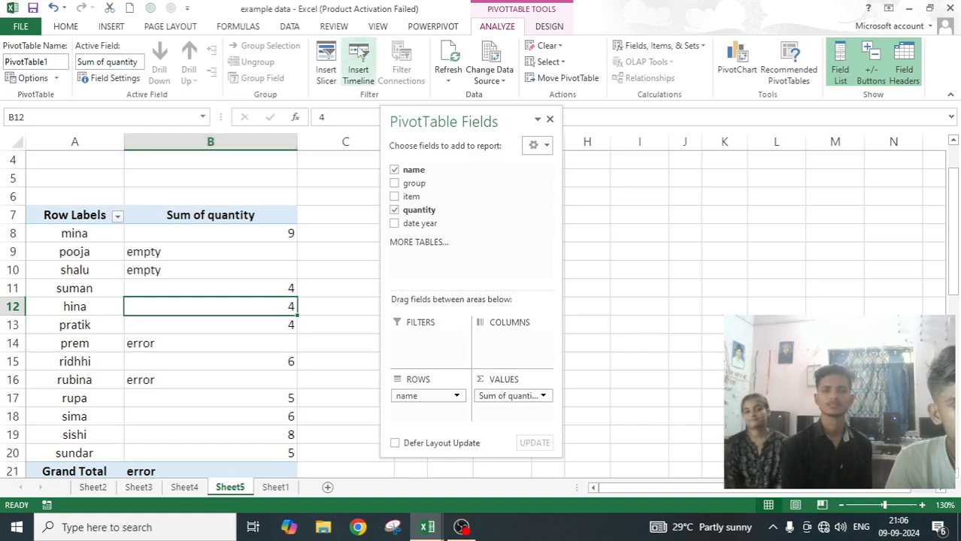
Refresh the PivotTable, widen column B again and refresh once more to test the autofit column width option.
click(448, 56)
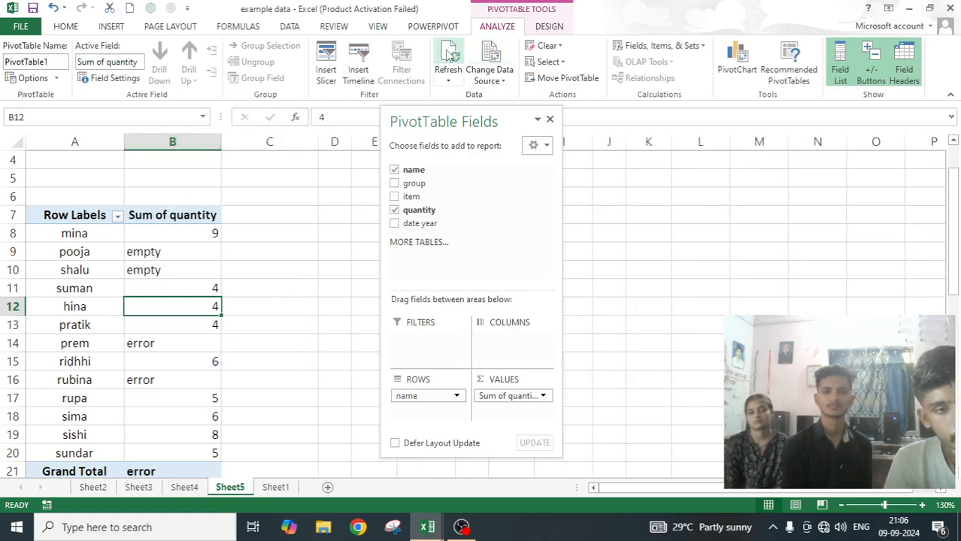
drag(221, 146, 327, 147)
click(449, 56)
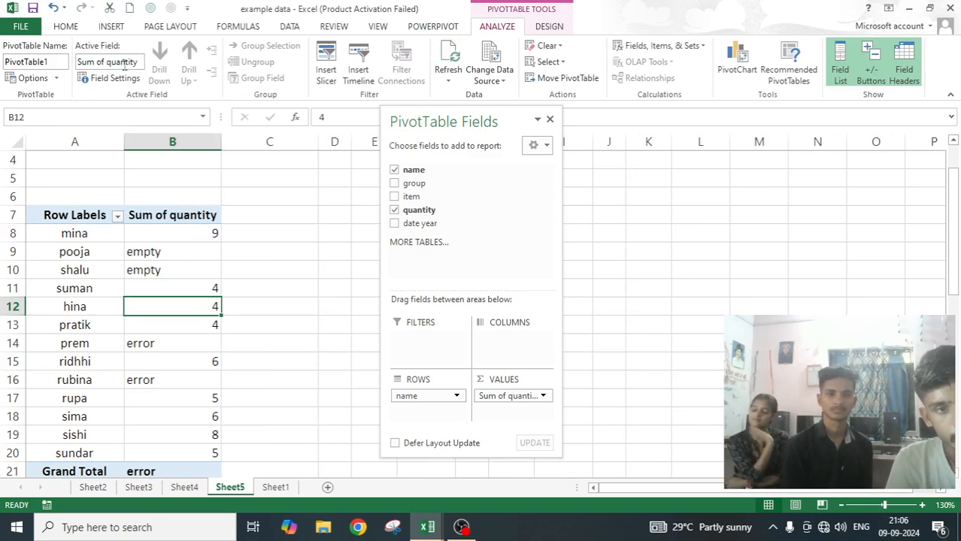
Turn off Autofit column widths on update for the PivotTable, widen column B to nearly twice its width and refresh.
click(30, 78)
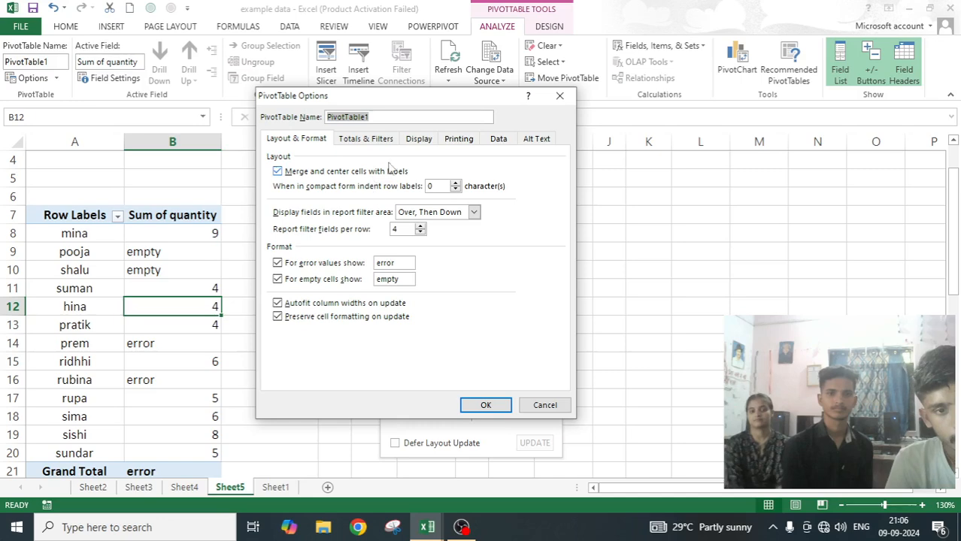
click(278, 304)
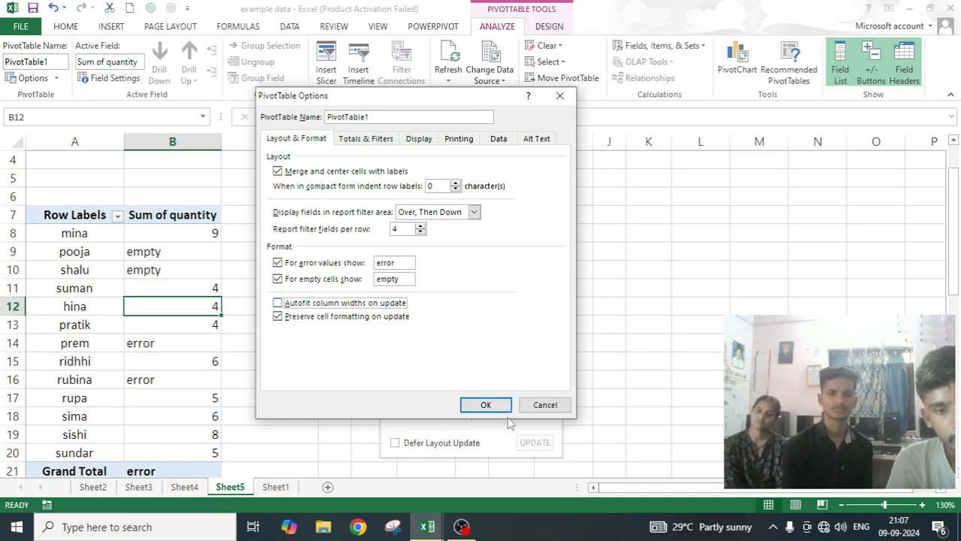
click(486, 405)
drag(217, 141, 304, 150)
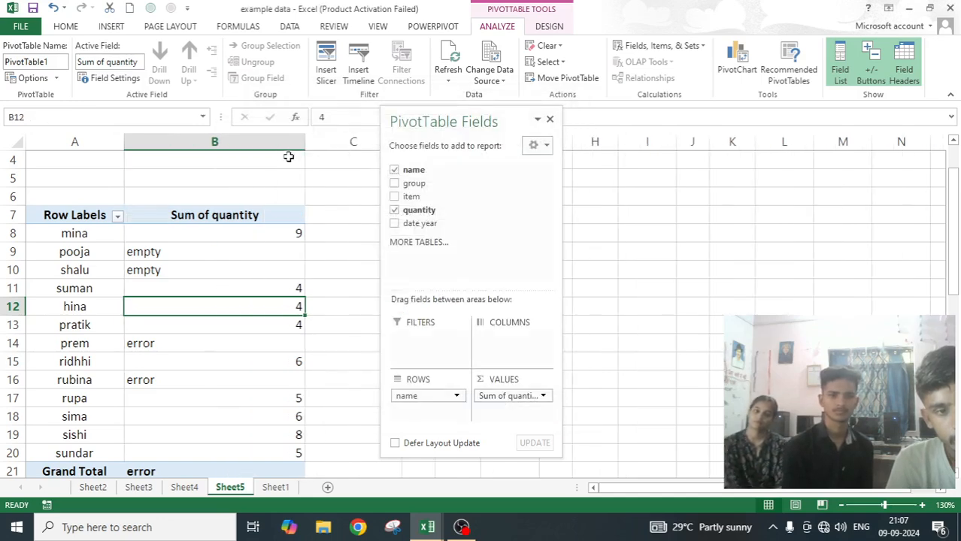
click(459, 60)
click(459, 61)
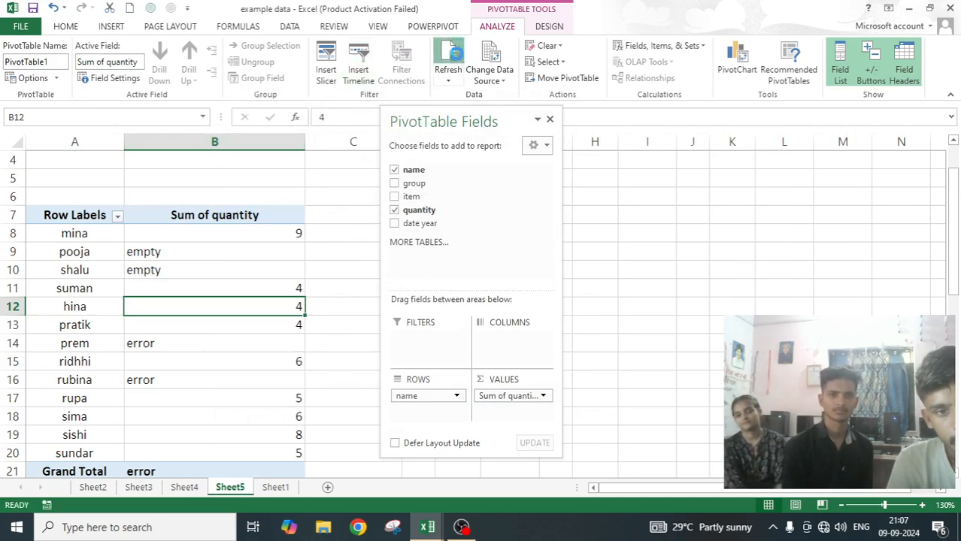
Turn Autofit column widths on update back on, widen column B slightly and refresh the PivotTable.
click(28, 78)
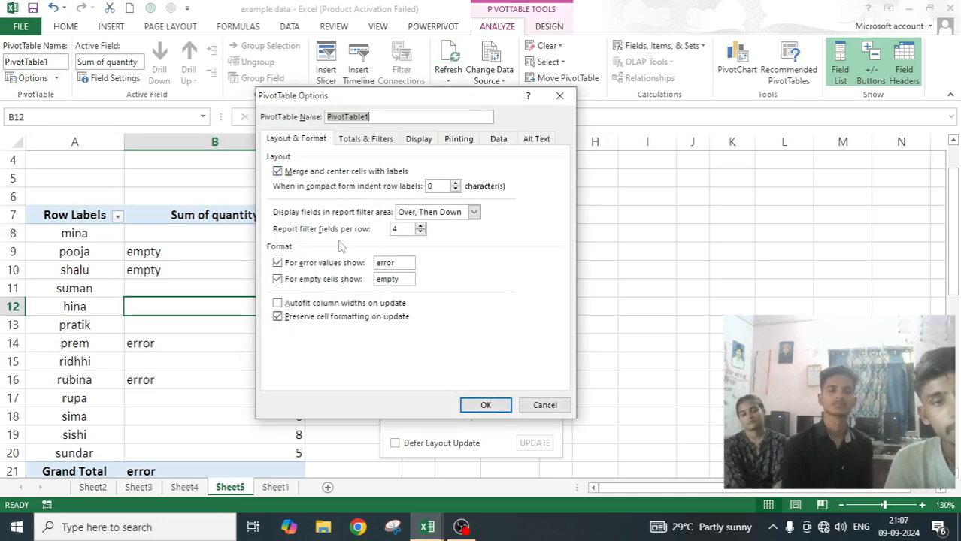
click(278, 303)
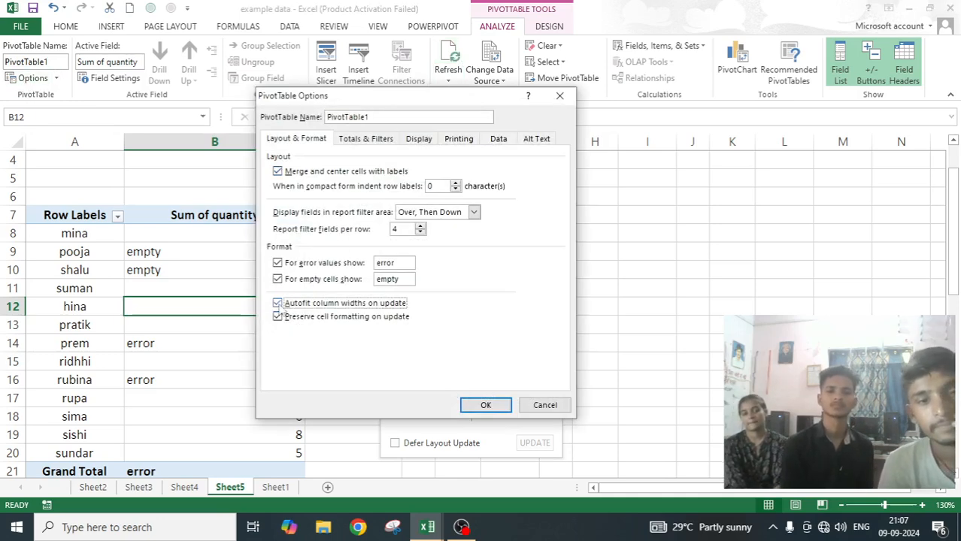
click(486, 406)
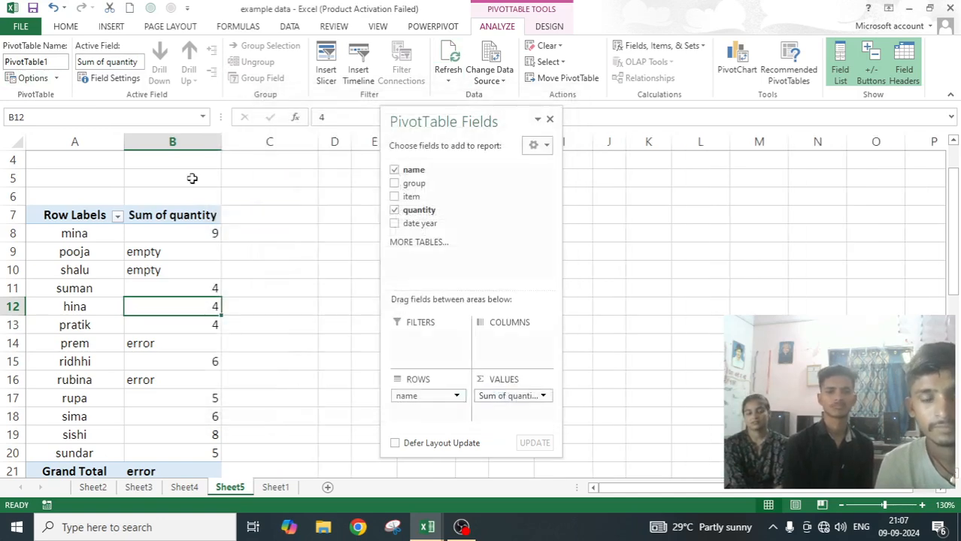
drag(218, 134, 250, 136)
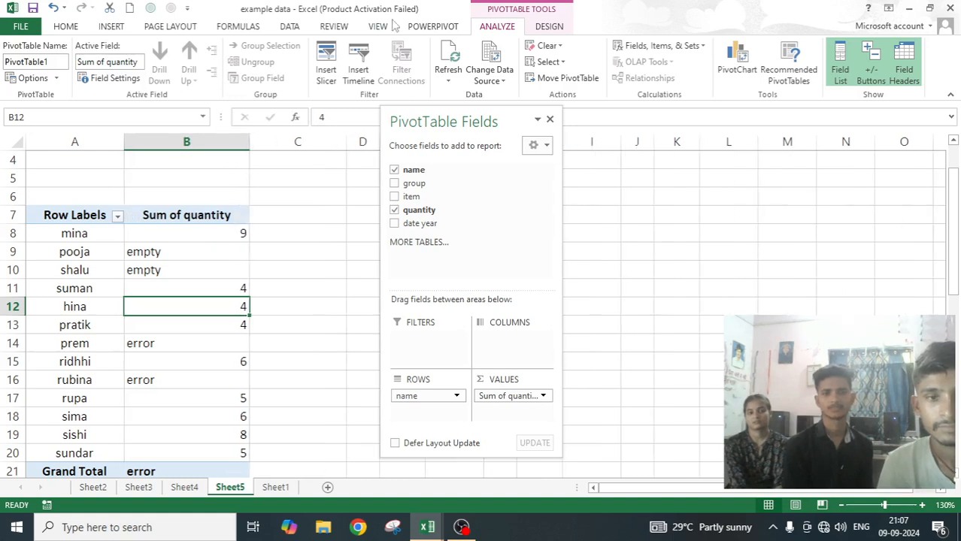
click(450, 54)
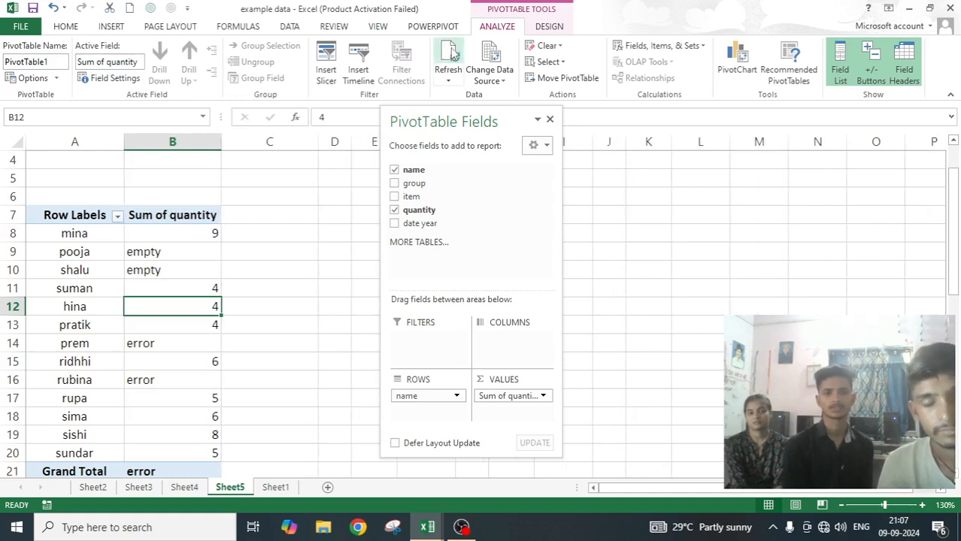
Check the PivotTable options with Preserve cell formatting on update left on, fill cell B12 yellow and refresh.
click(28, 80)
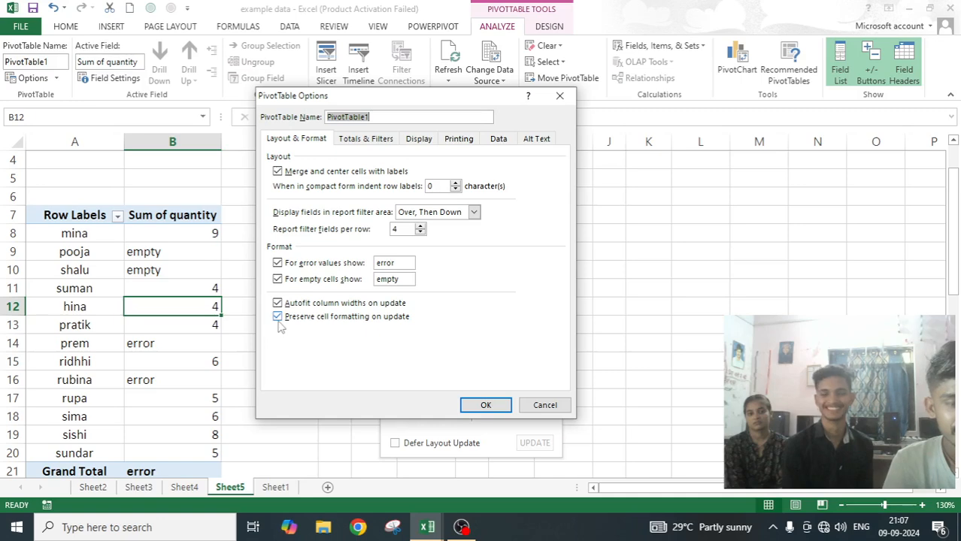
click(485, 406)
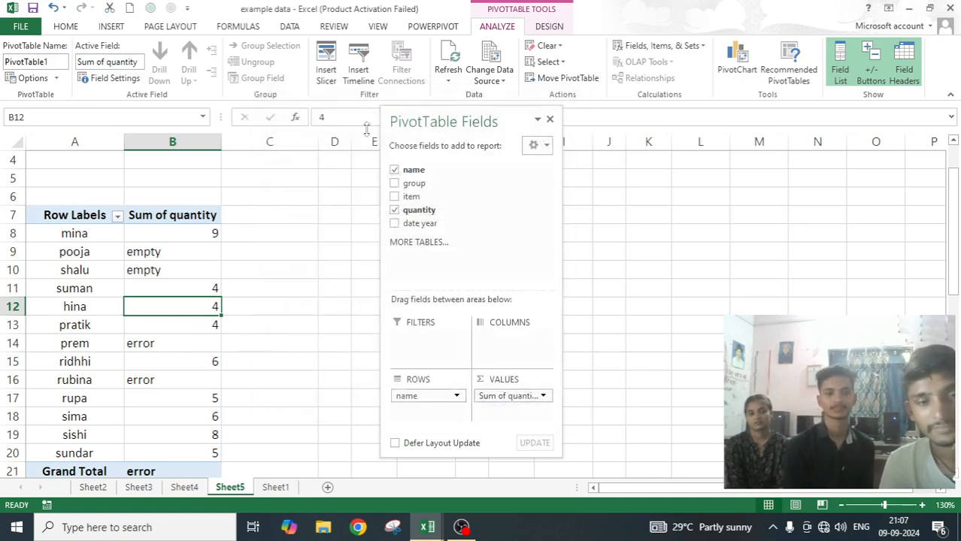
click(67, 28)
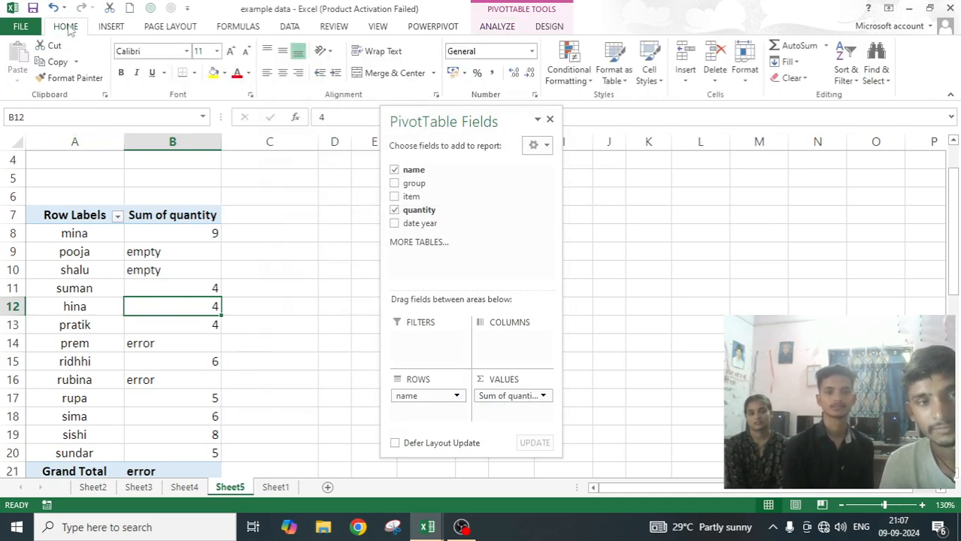
click(213, 73)
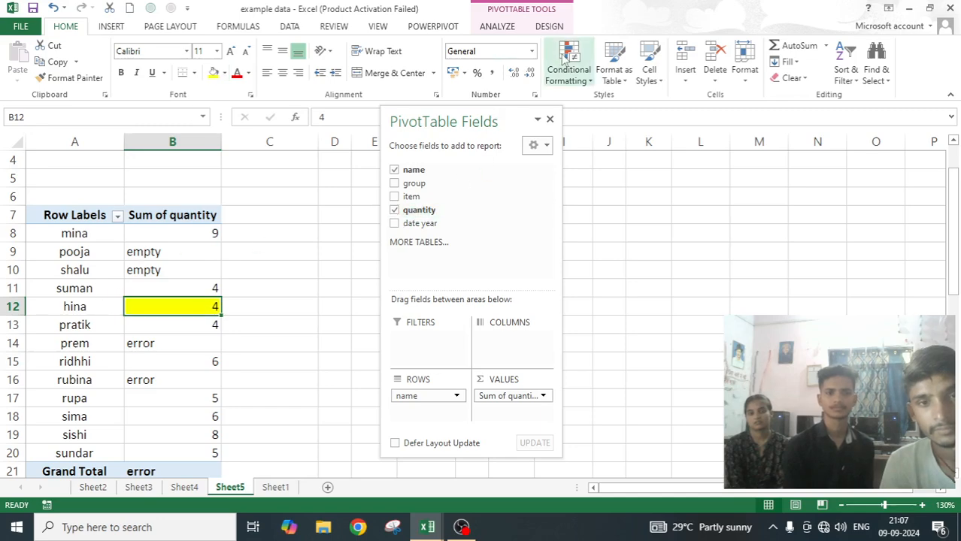
click(497, 26)
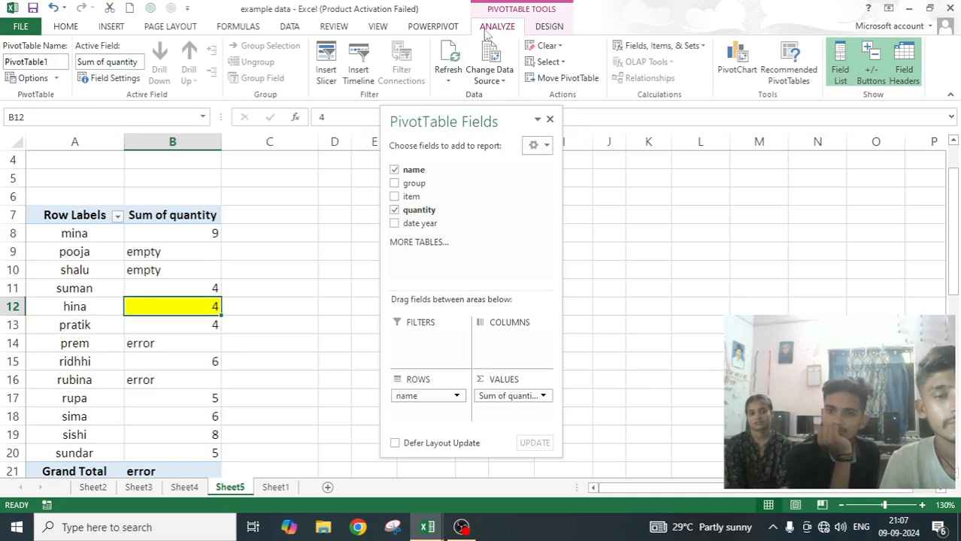
click(449, 57)
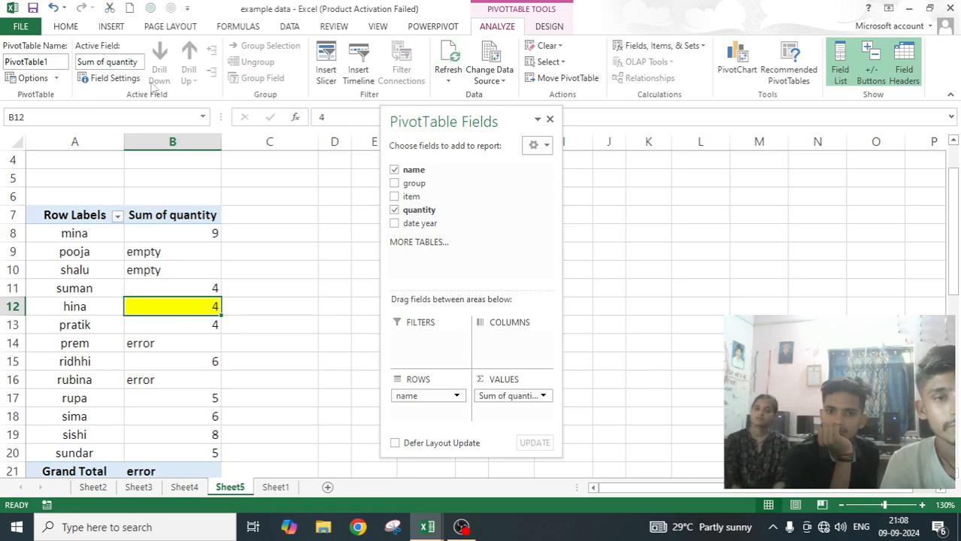
Turn off Preserve cell formatting on update, fill cell B10 yellow and refresh the PivotTable to test the setting.
click(33, 78)
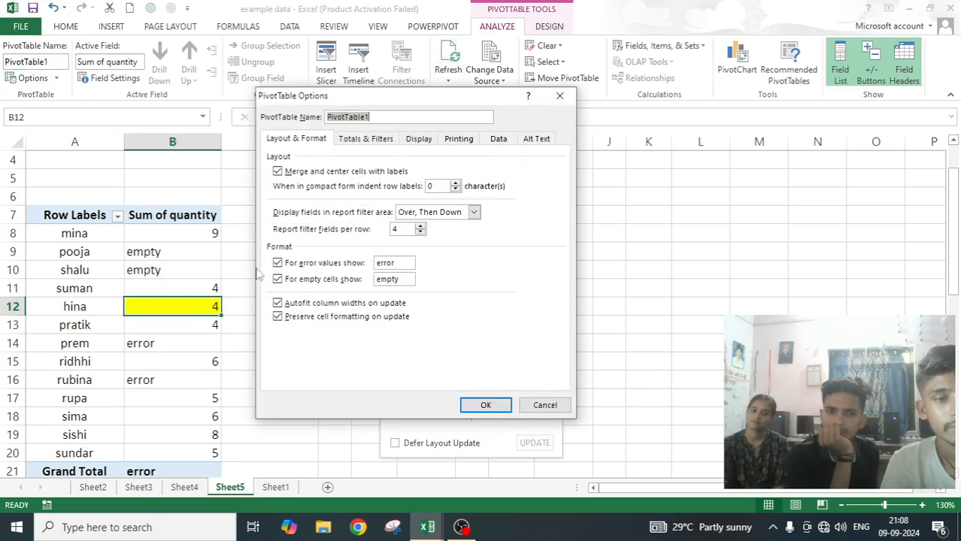
click(485, 406)
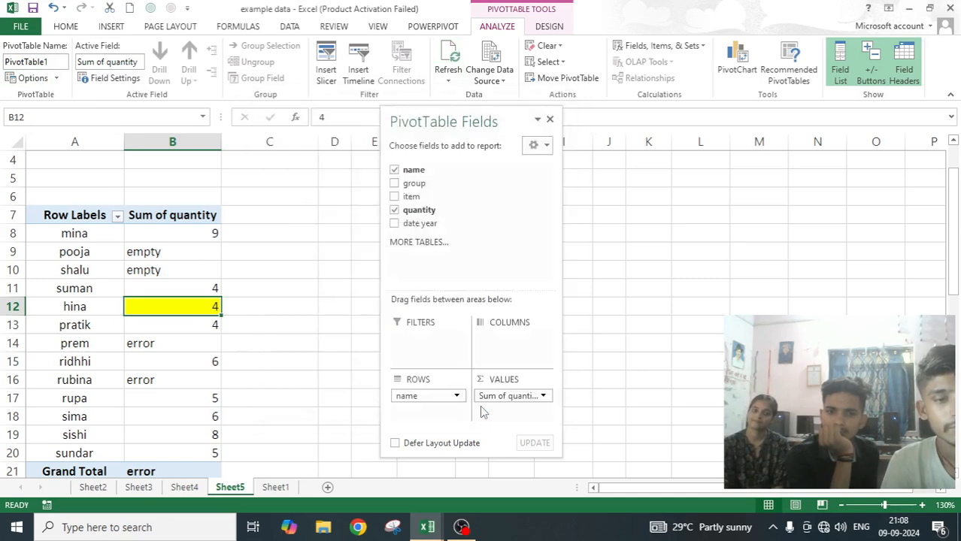
click(156, 275)
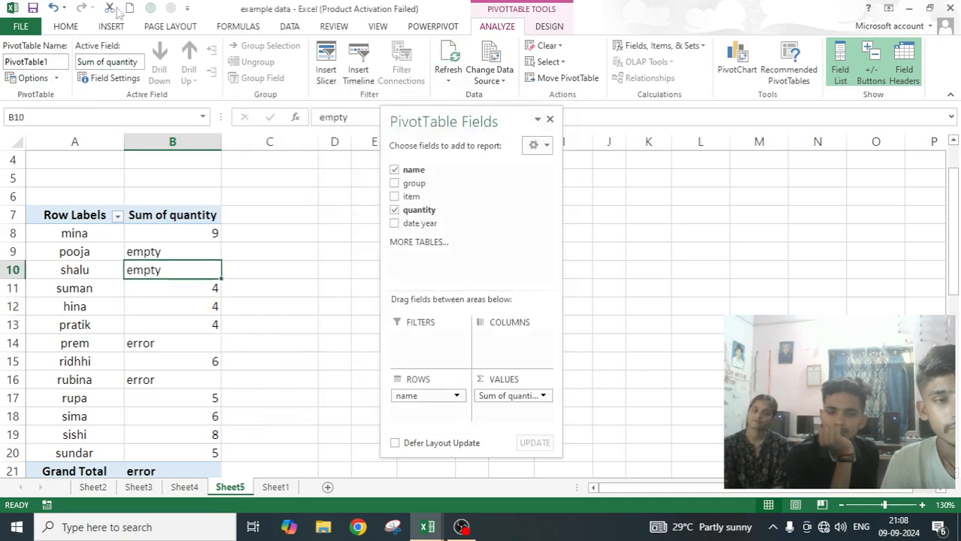
click(72, 28)
click(213, 72)
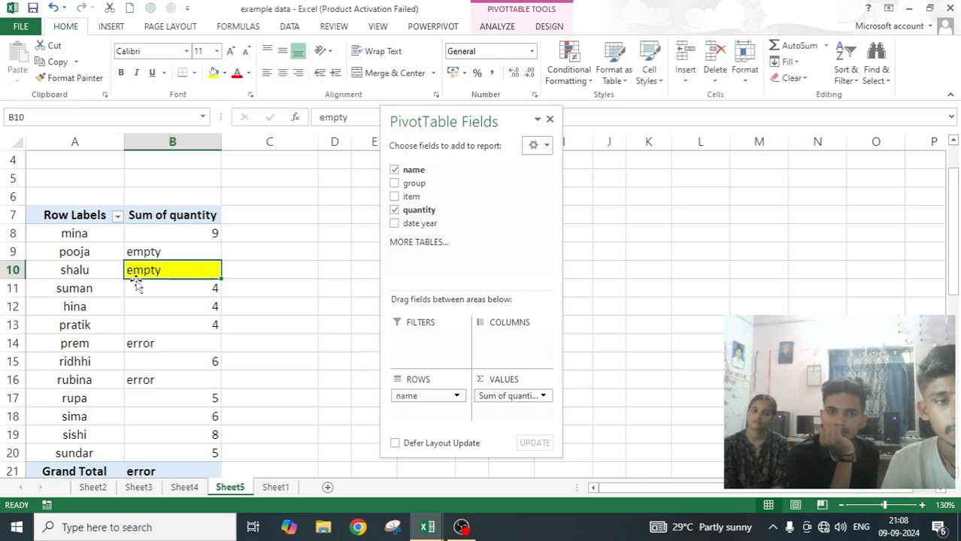
click(497, 27)
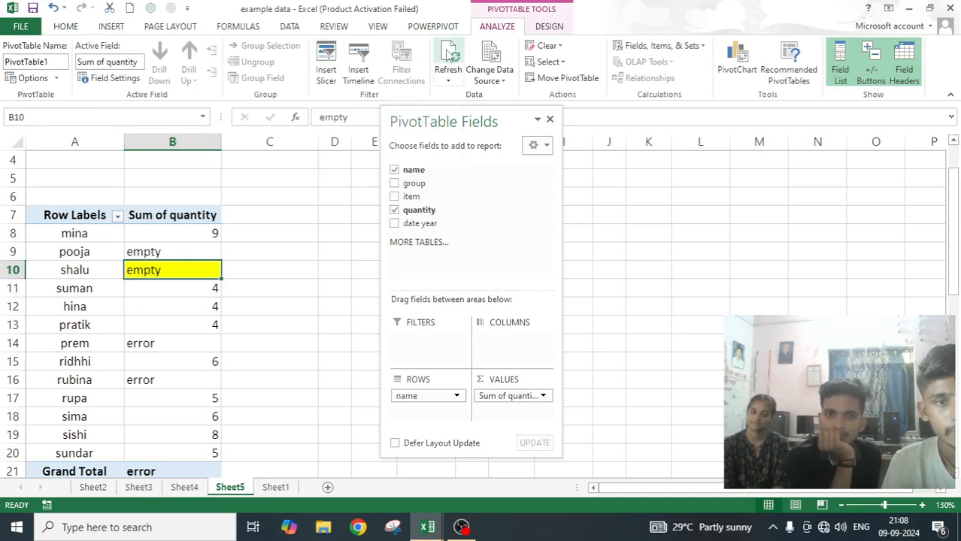
click(449, 56)
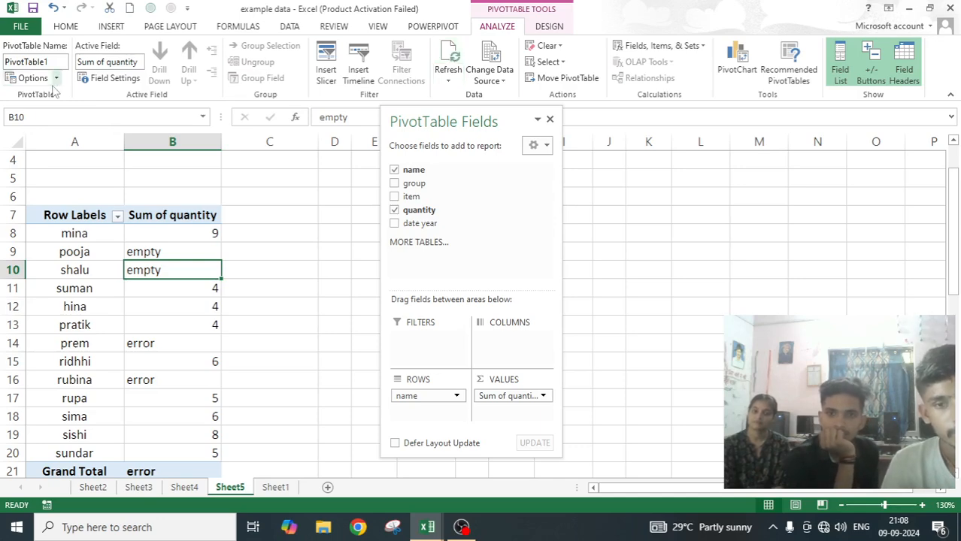
Turn Preserve cell formatting on update back on for the PivotTable.
click(30, 79)
click(278, 316)
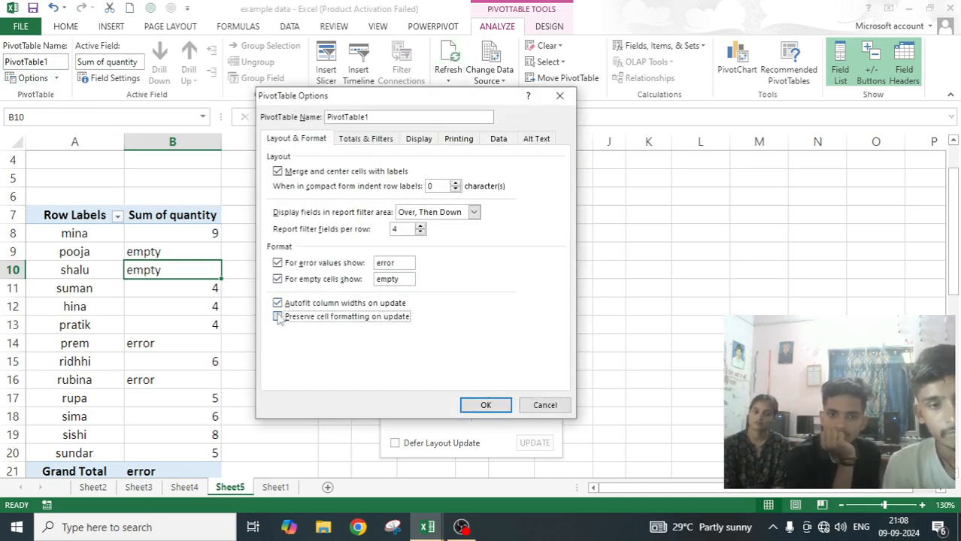
click(486, 405)
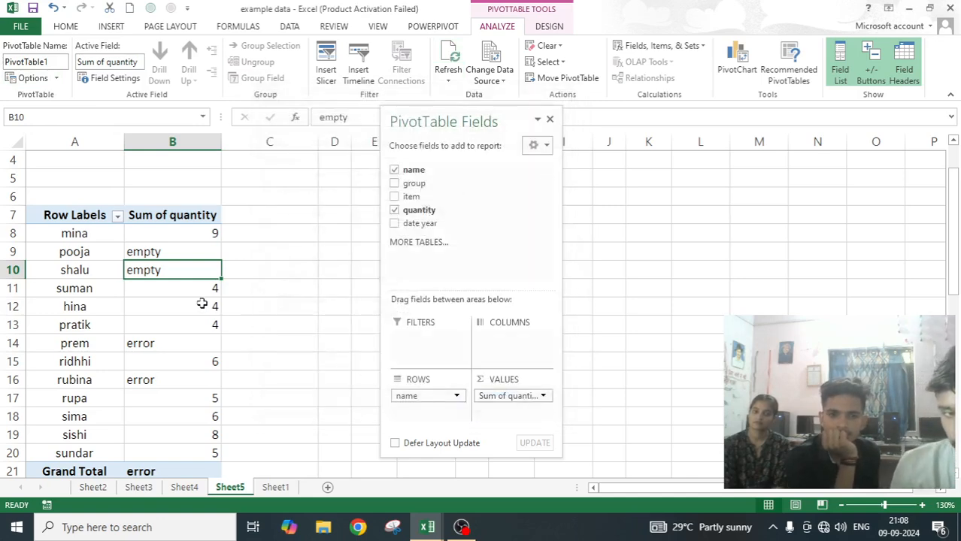
Review the PivotTable's grand total, filter and sorting options, and close the options without changing anything.
click(55, 78)
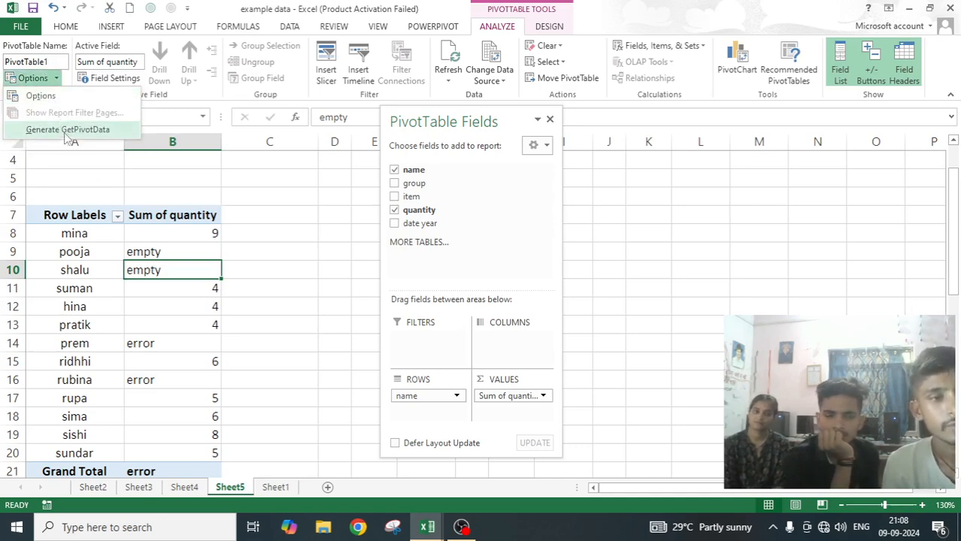
click(141, 196)
click(34, 78)
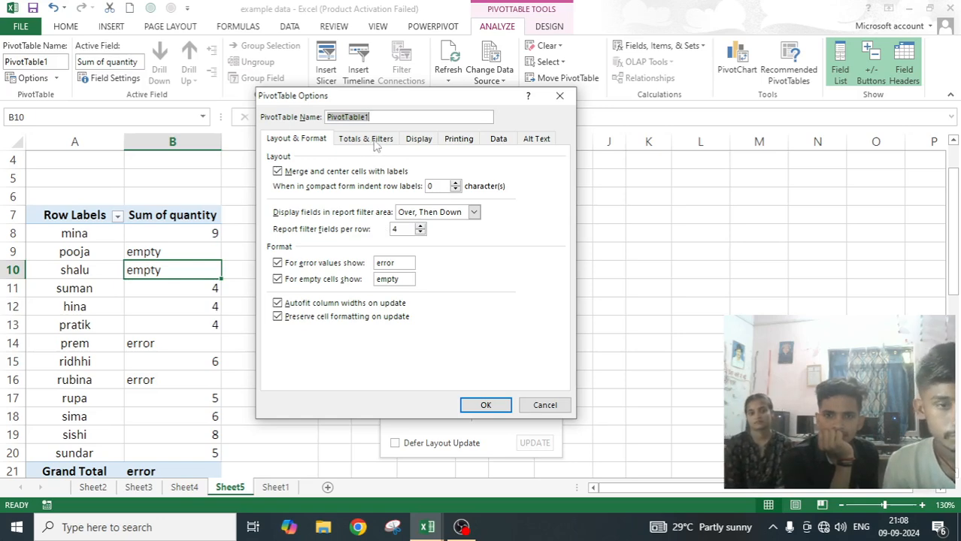
click(375, 143)
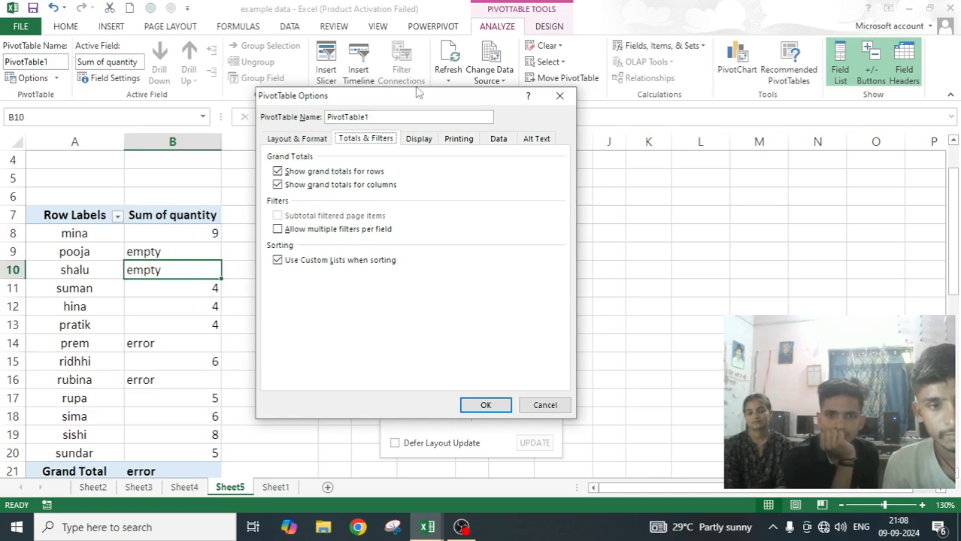
drag(434, 97, 445, 80)
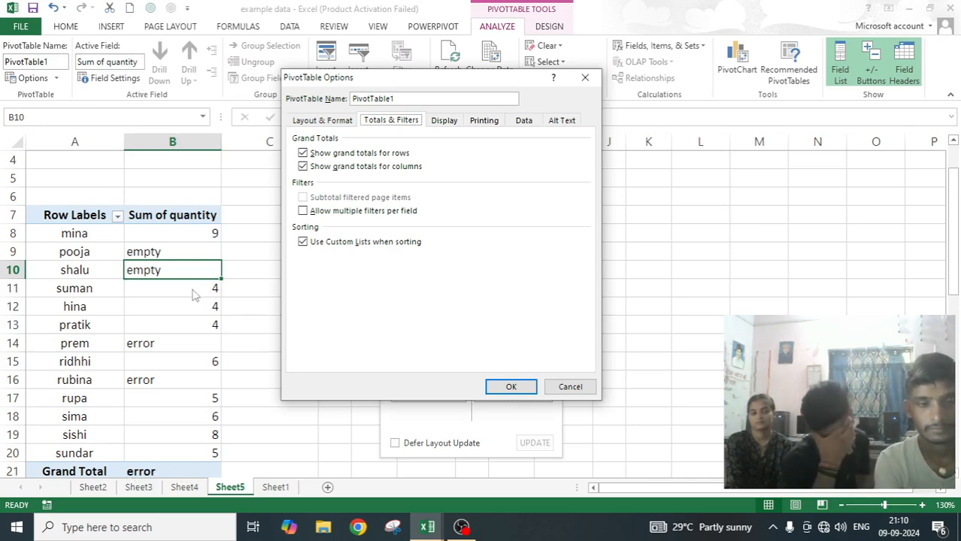
click(570, 387)
Replace the invalid quantities in the Sheet1 source data with 22 in cell E8 and 55 in cell E10.
click(275, 487)
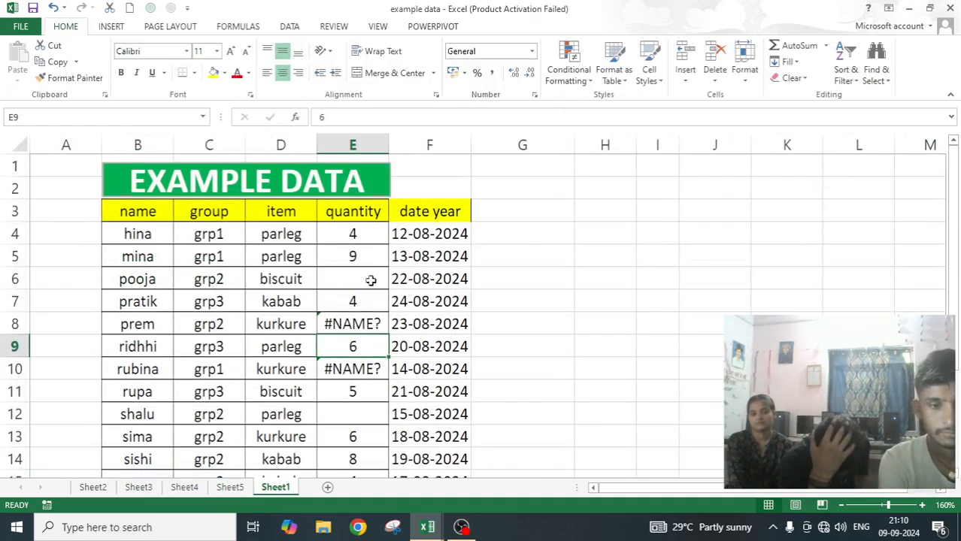
click(361, 322)
text(22)
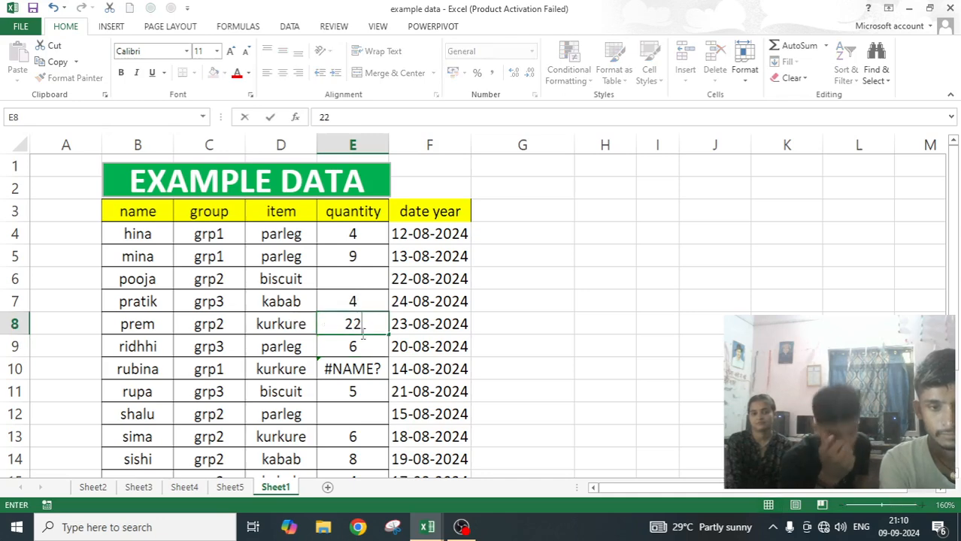
click(370, 367)
text(55)
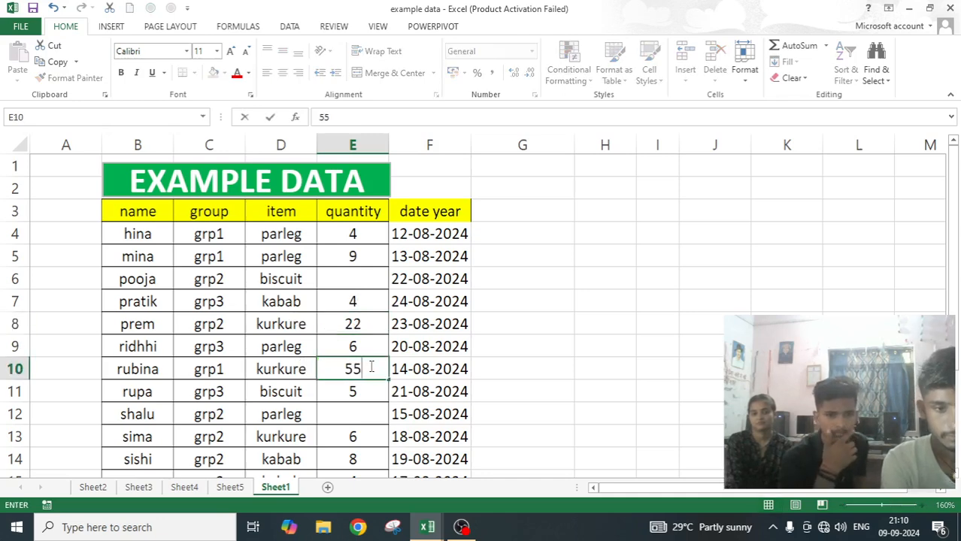
Fill the empty quantities in the Sheet1 source data with 22 in cell E12 and 5 in cell E6.
click(360, 413)
text(22)
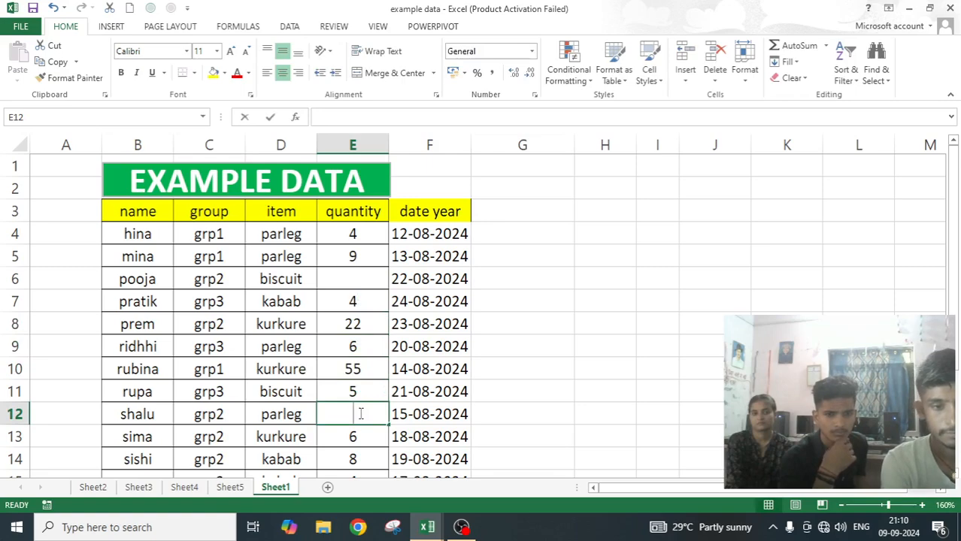
click(365, 279)
text(5)
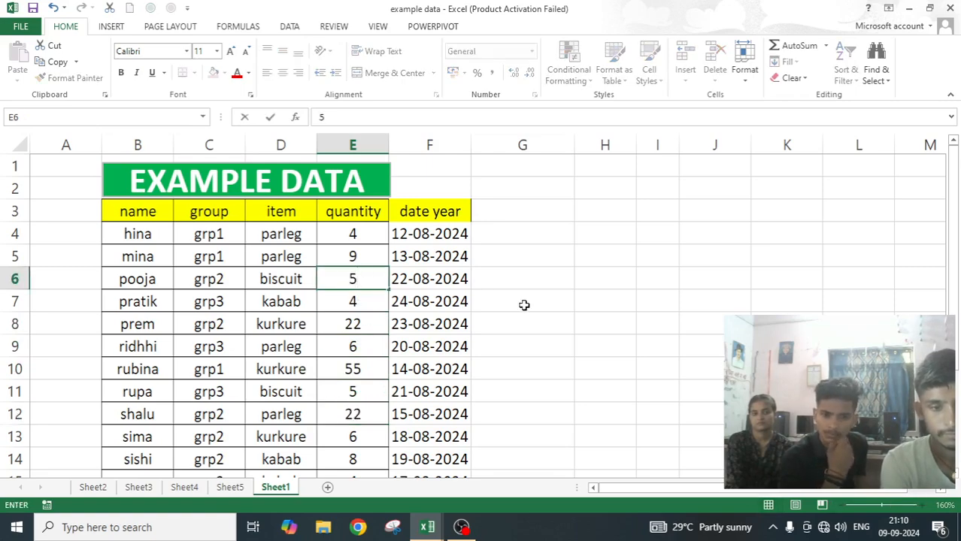
scroll(523, 306, down, 5)
scroll(523, 305, up, 4)
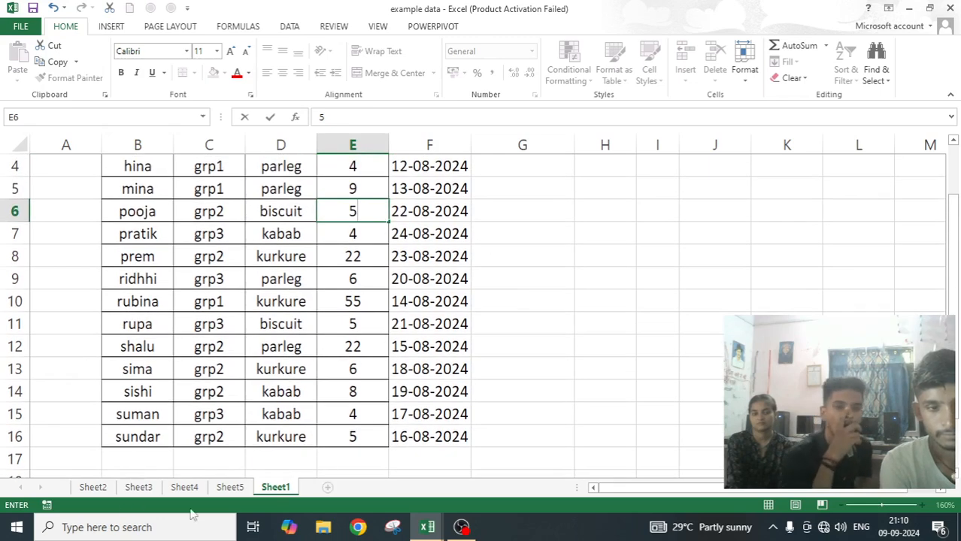
Refresh the Sheet5 PivotTable with the corrected source quantities and check its values and grand total.
click(230, 489)
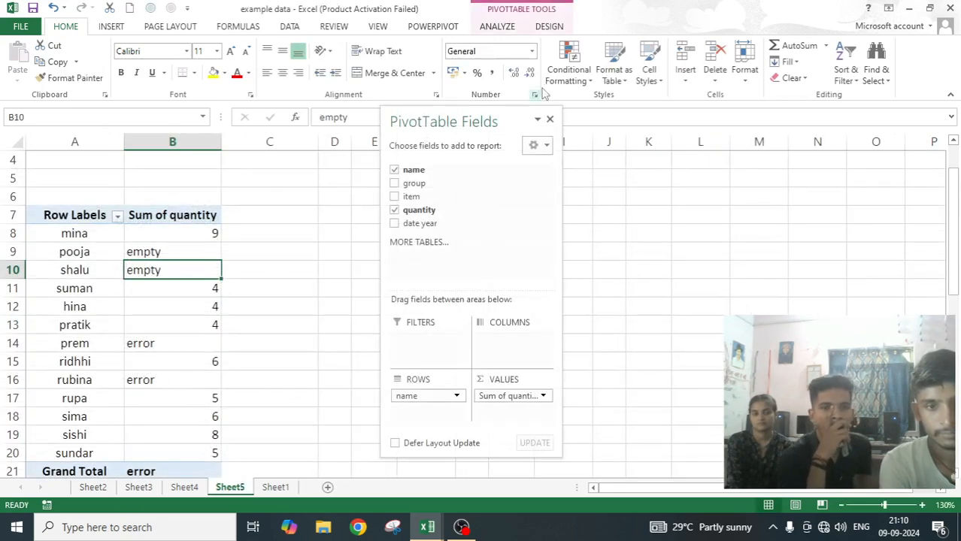
click(496, 26)
click(451, 56)
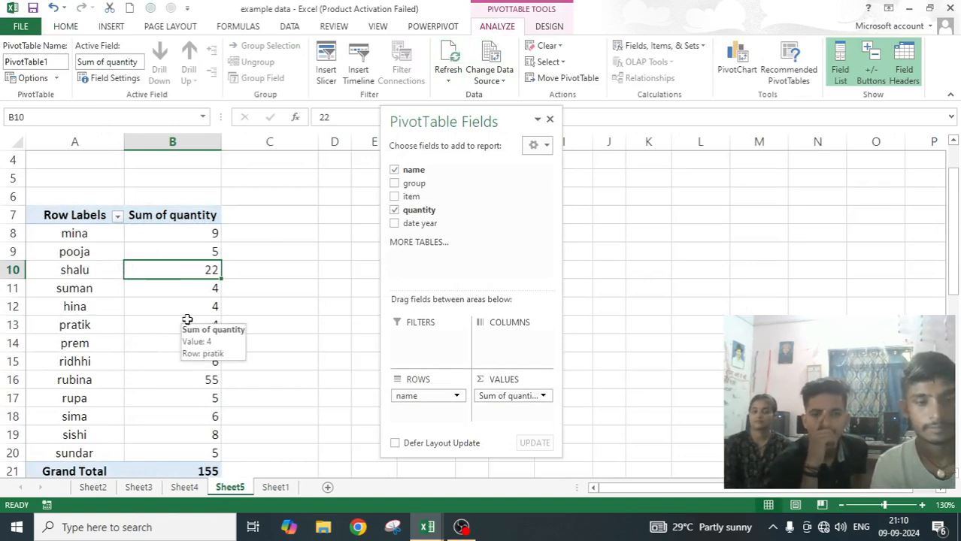
scroll(194, 287, down, 2)
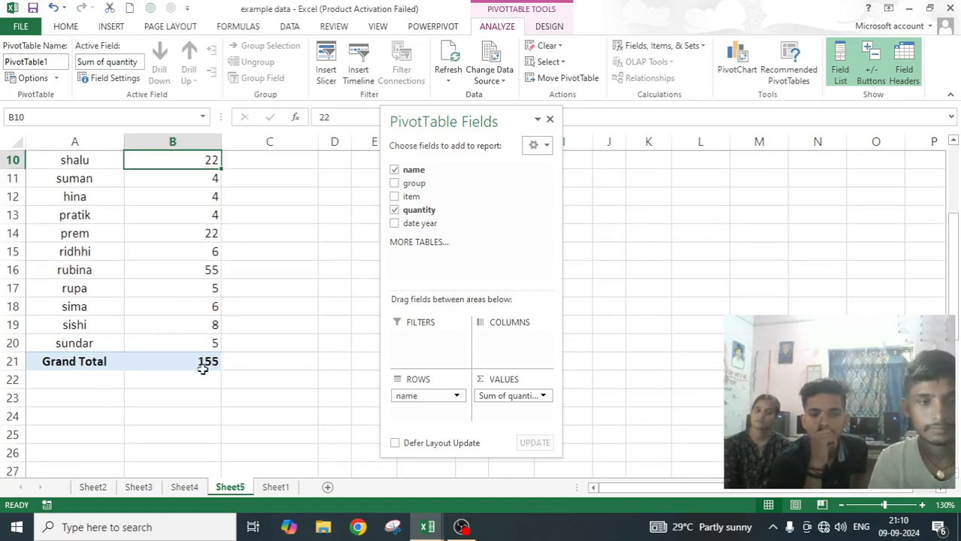
scroll(203, 367, up, 1)
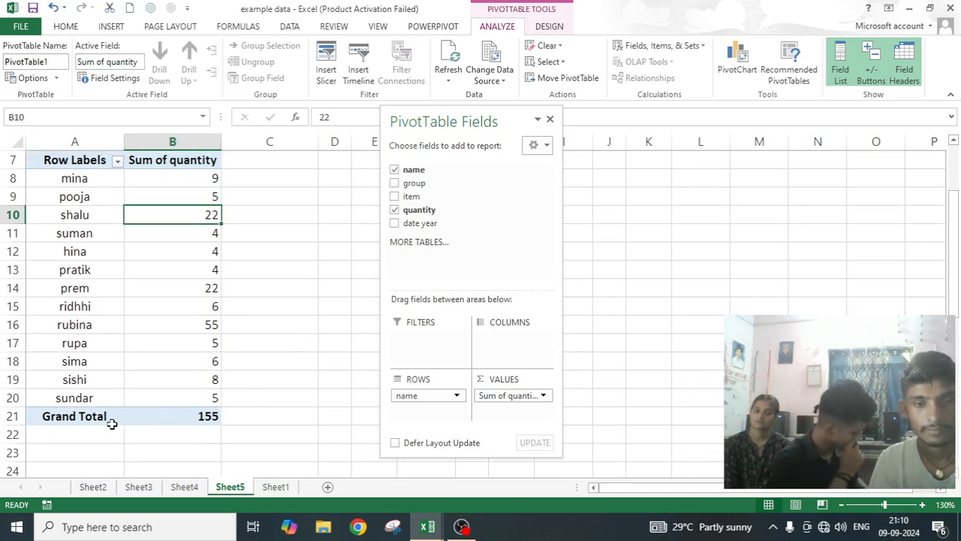
mouse_move(155, 286)
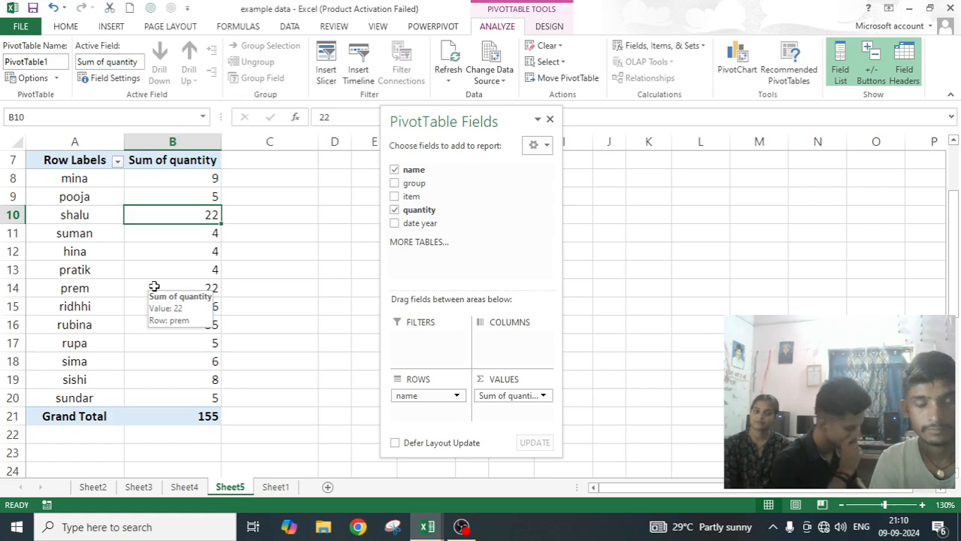
mouse_move(209, 406)
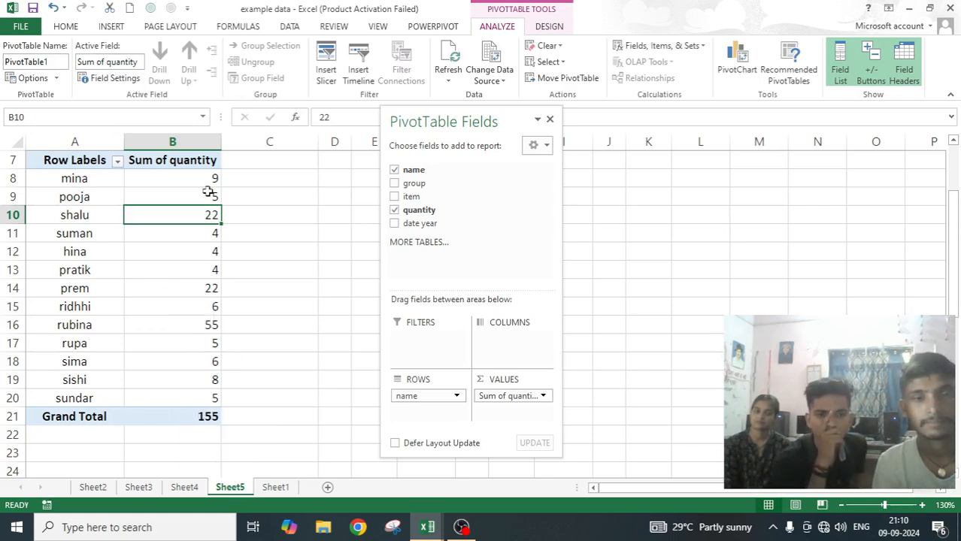
Turn off grand totals for rows in the Sheet5 PivotTable's options and apply the change.
click(24, 82)
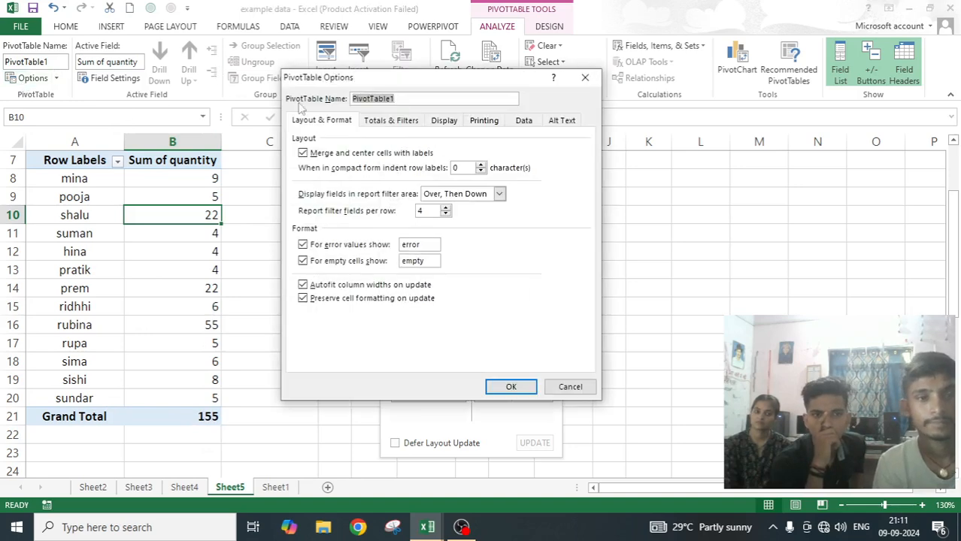
click(391, 120)
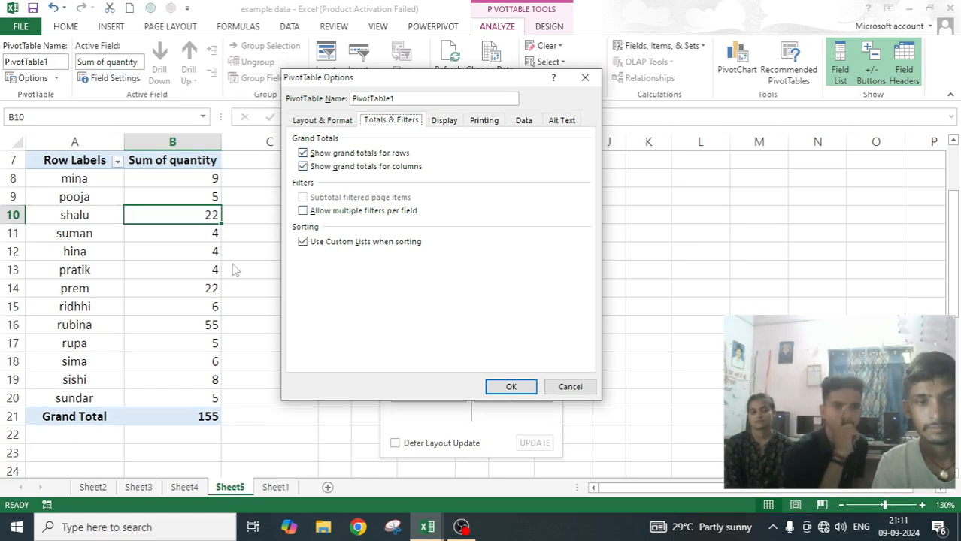
click(303, 154)
click(516, 389)
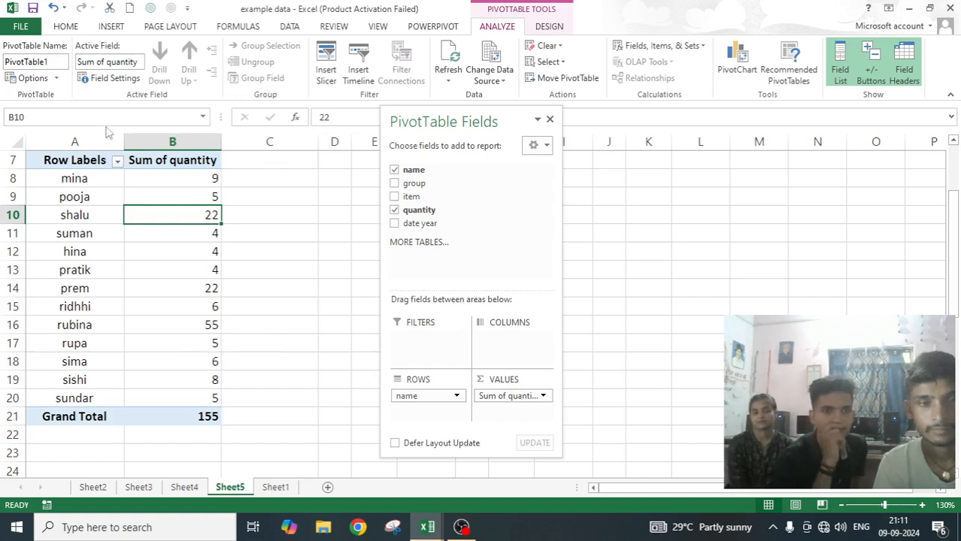
Turn off grand totals for columns in the PivotTable's options and apply the change.
click(31, 78)
click(391, 121)
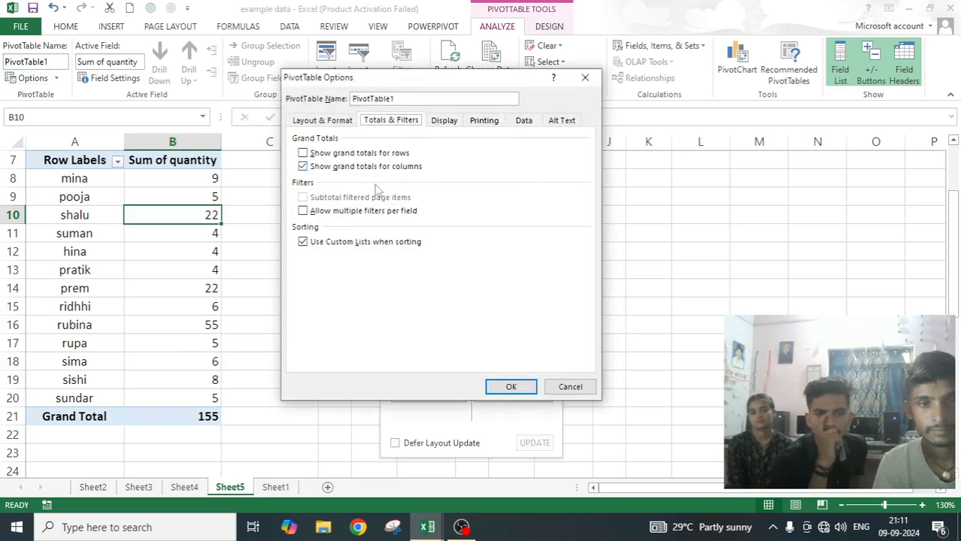
click(303, 167)
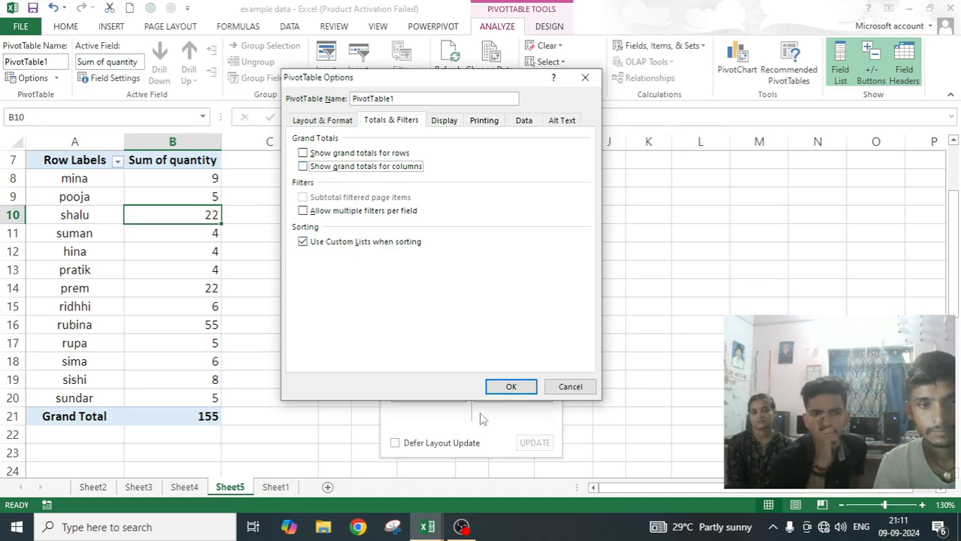
click(511, 387)
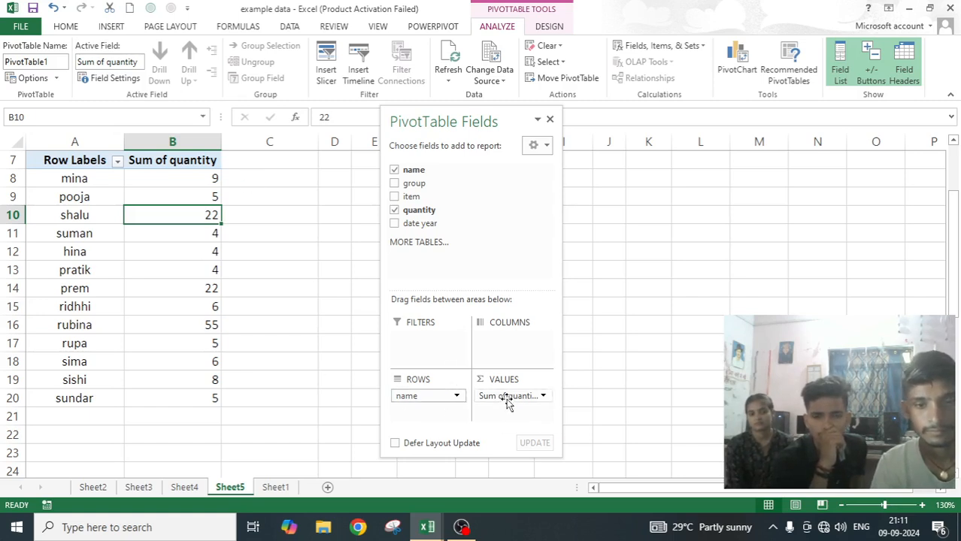
Try the quantity field as the PivotTable's column field and return it to the values area.
drag(509, 399, 502, 342)
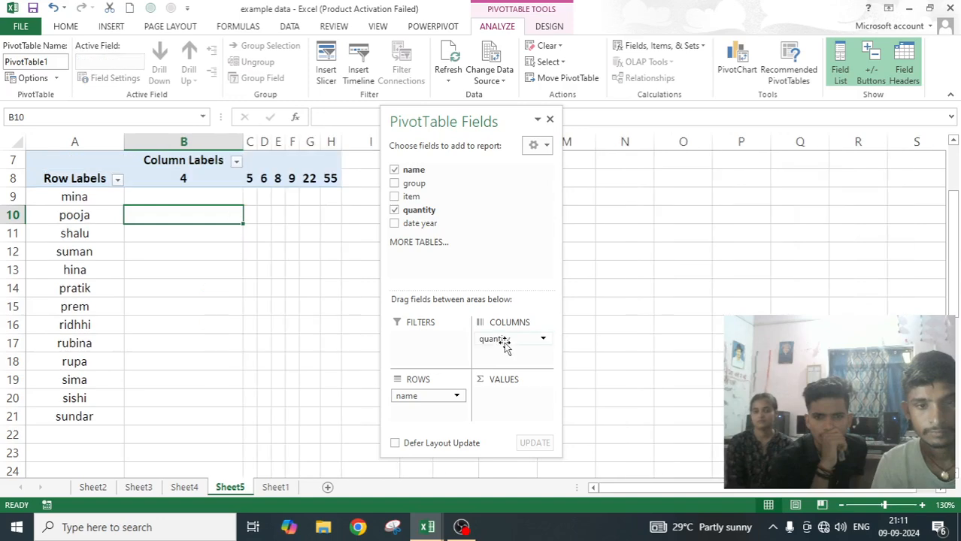
drag(468, 122, 635, 127)
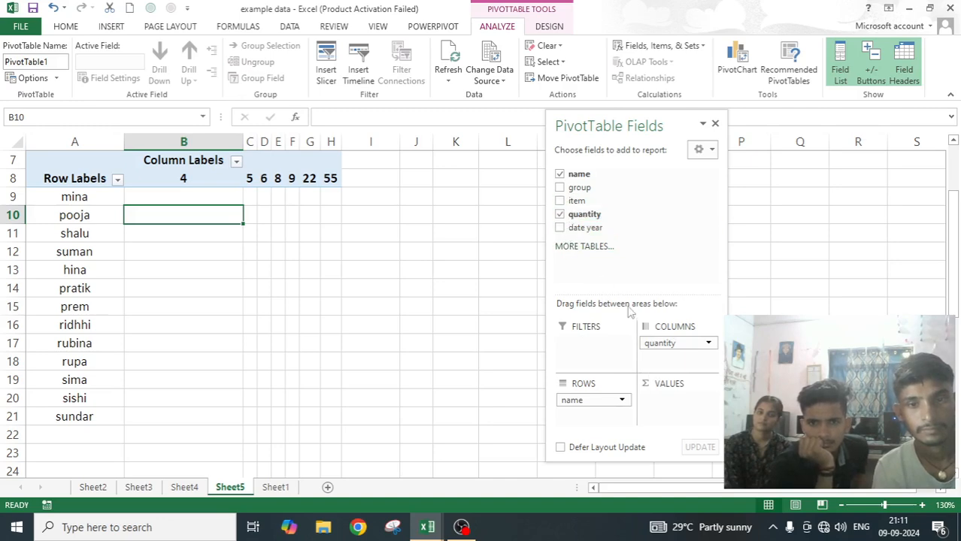
drag(672, 344, 672, 401)
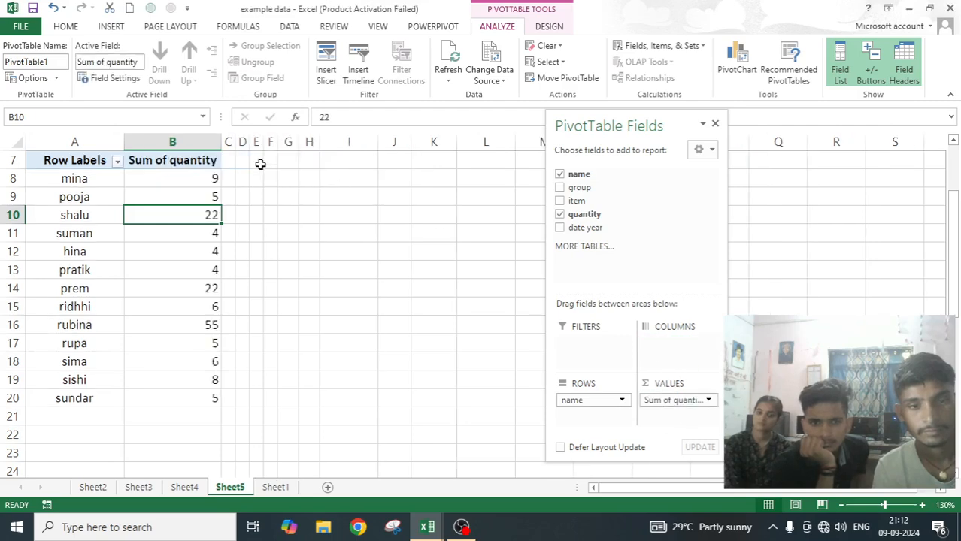
Create a new blank workbook.
click(276, 487)
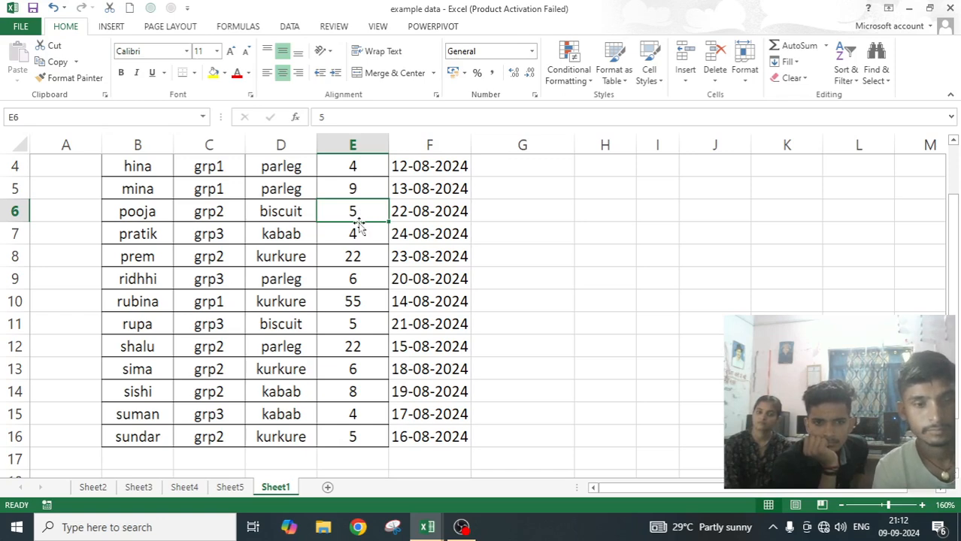
click(15, 28)
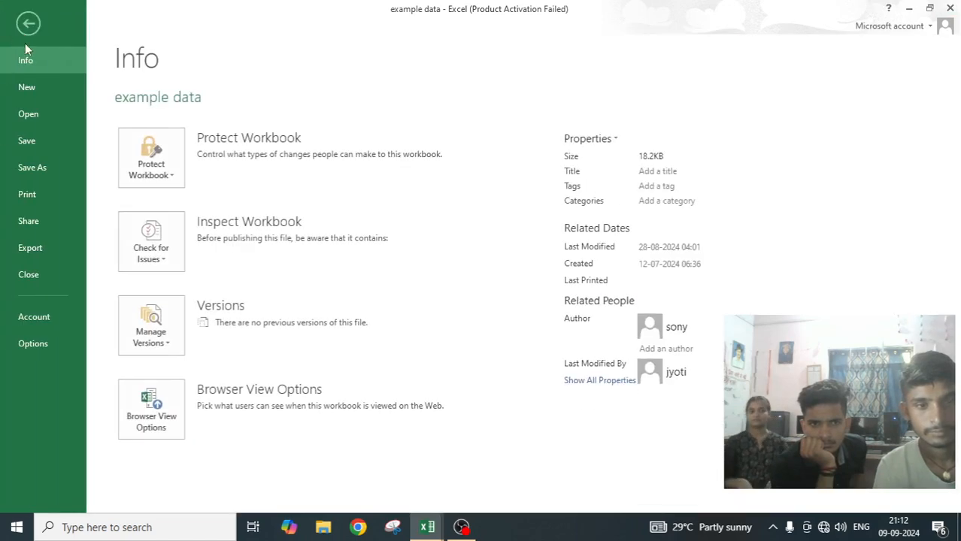
click(28, 92)
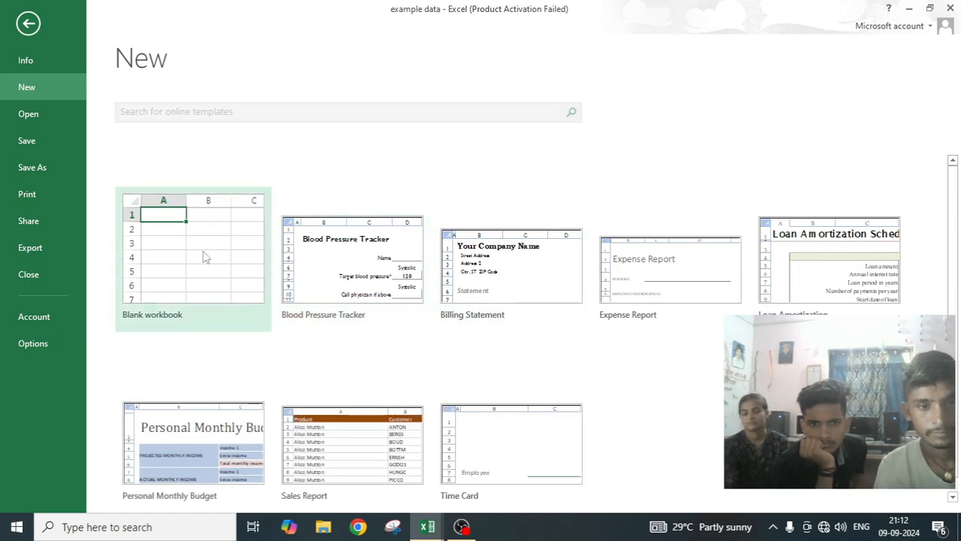
click(199, 252)
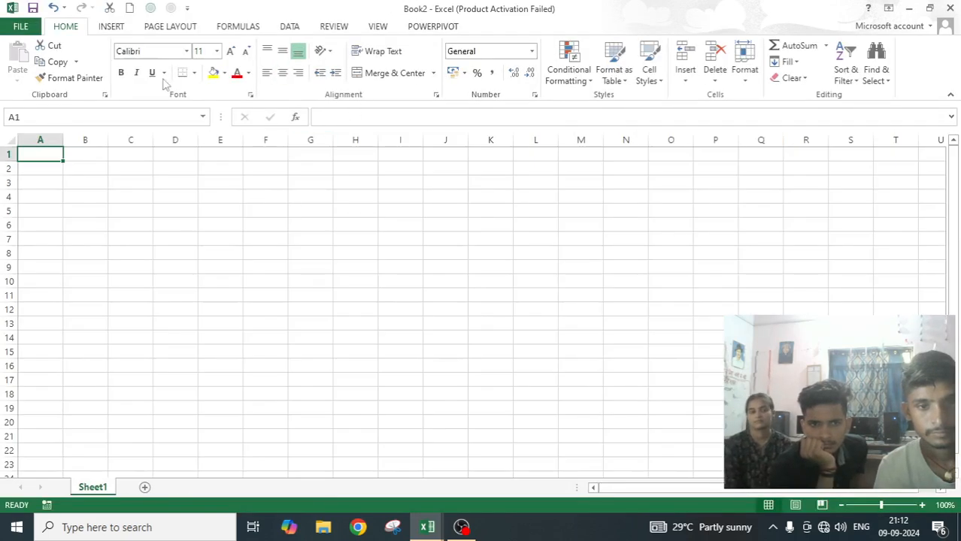
Open the recent workbook that contains the SENSREPORT item table and deselect the table's cells.
click(24, 28)
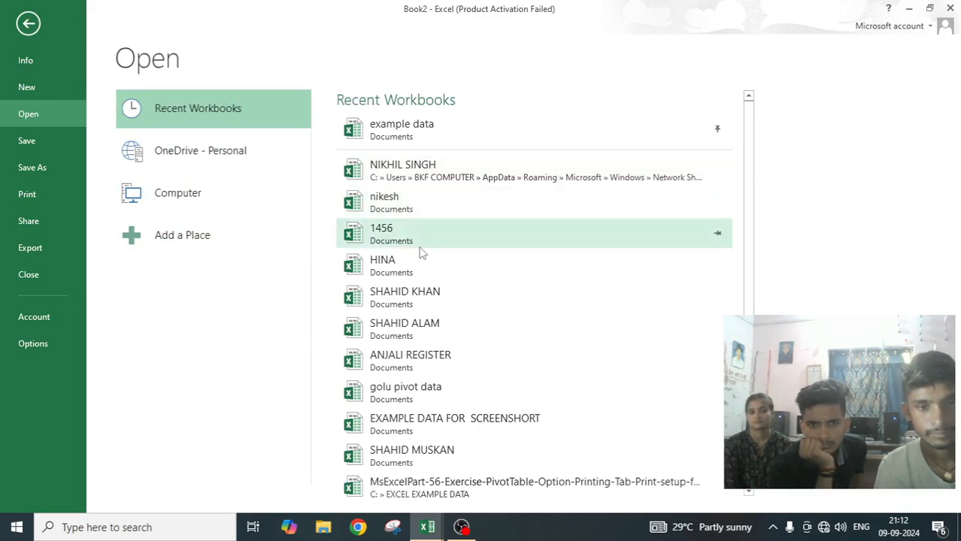
click(429, 299)
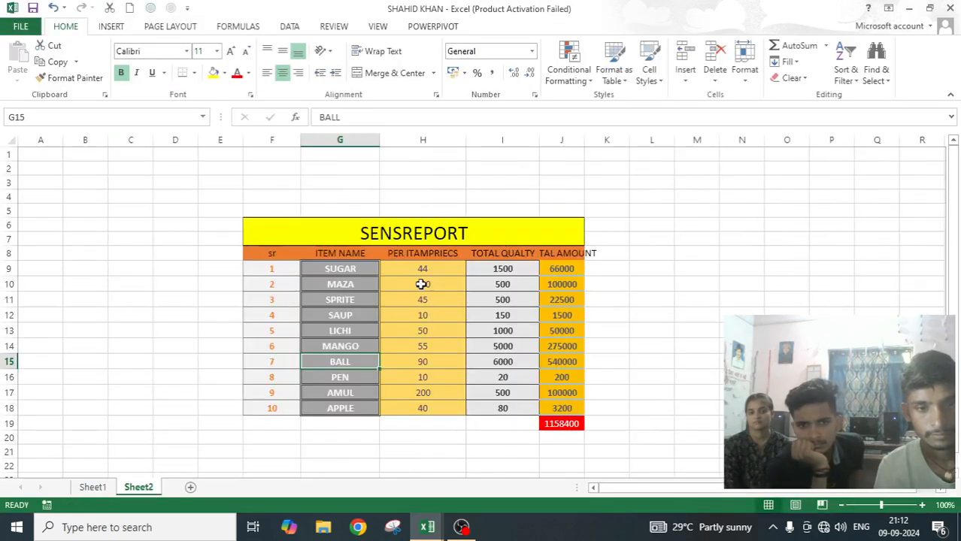
click(699, 301)
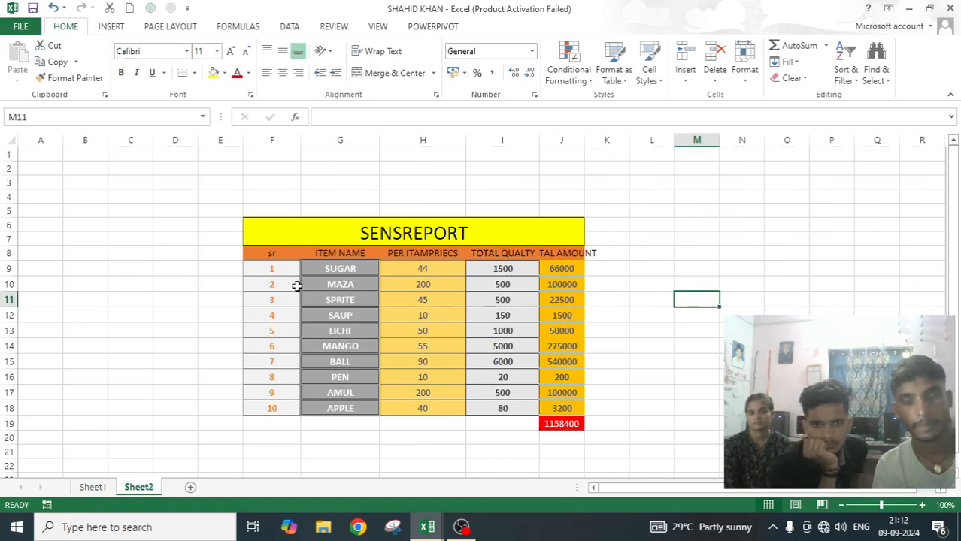
Clear all formatting from the SENSREPORT table in cells F6:J18, keeping its contents.
drag(270, 242, 430, 410)
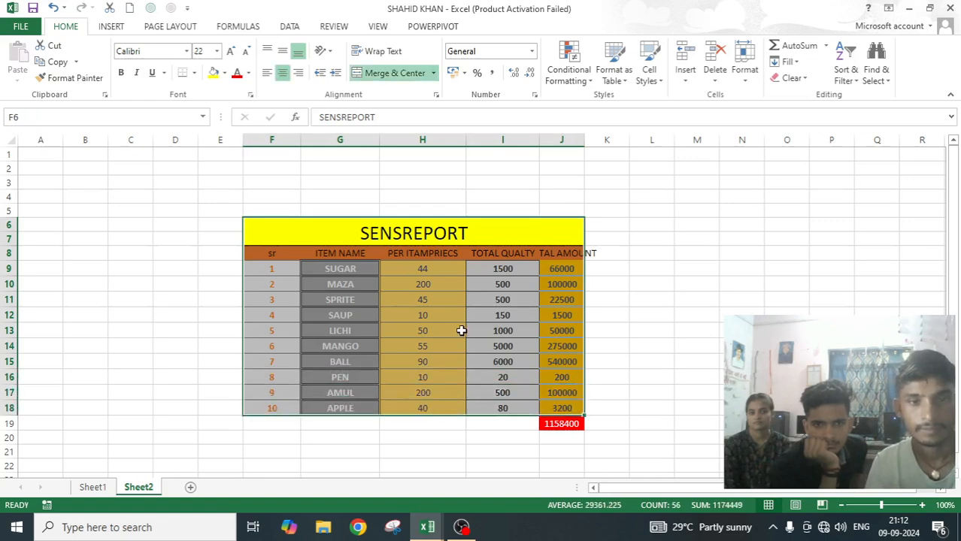
click(791, 78)
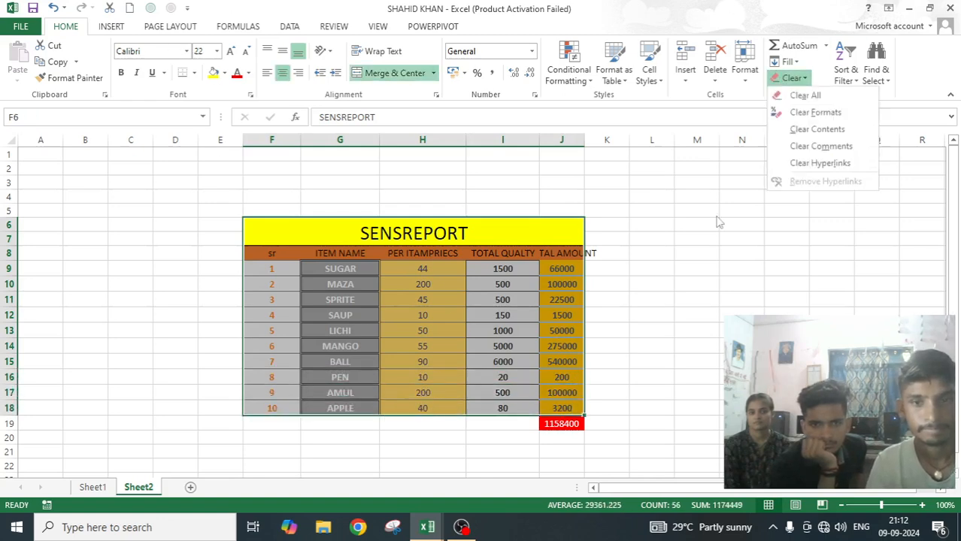
click(809, 112)
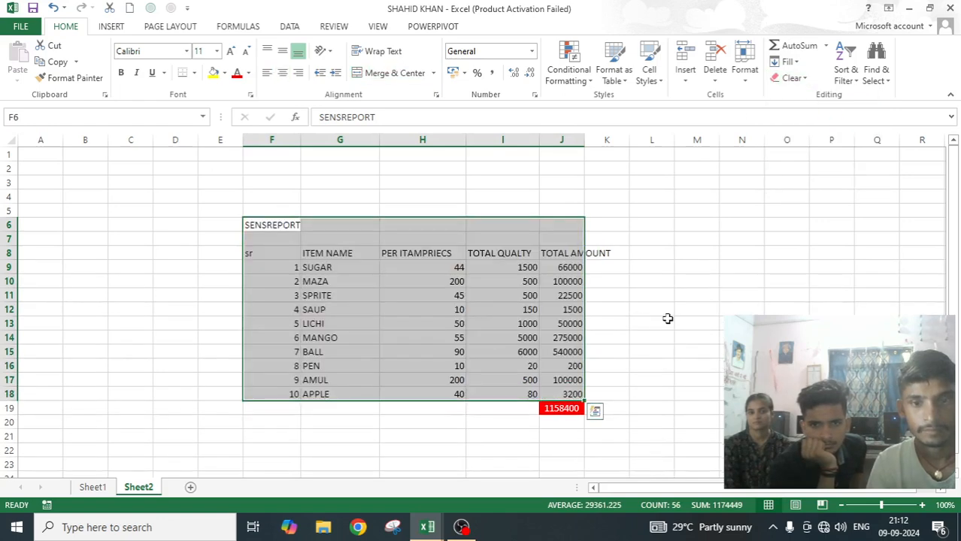
click(667, 319)
Create a PivotTable on a new worksheet from the range G8:J18 of Sheet2.
drag(309, 253, 568, 396)
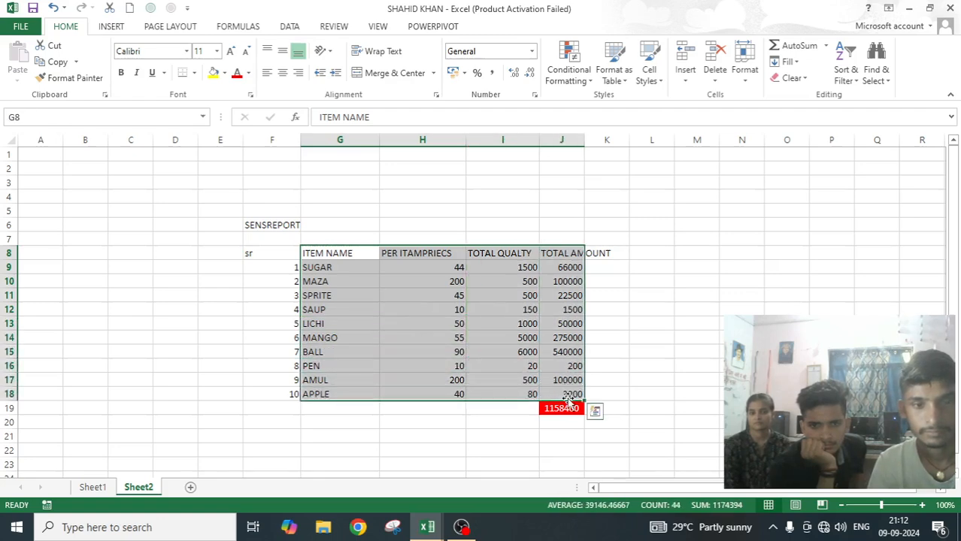
click(111, 26)
click(23, 60)
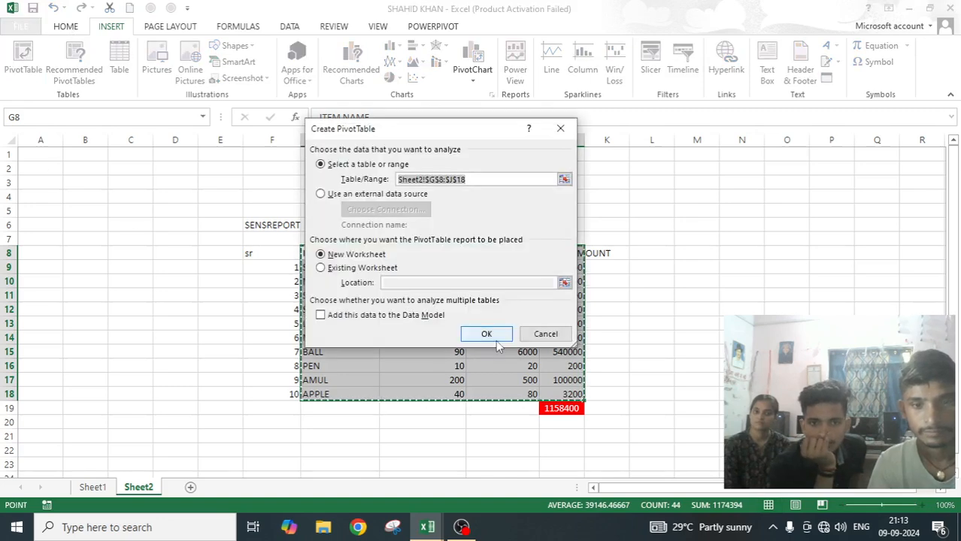
click(486, 335)
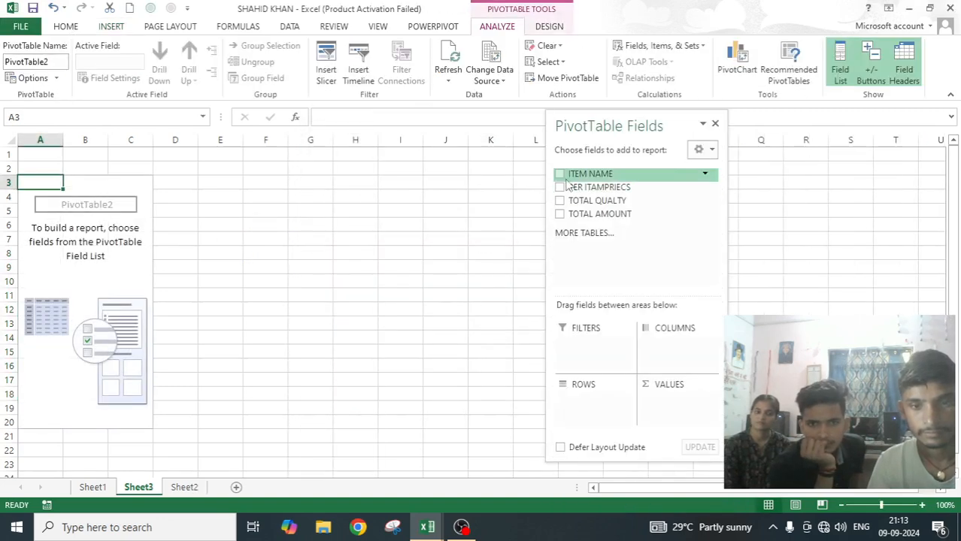
Lay out the PivotTable with ITEM NAME as rows, PER ITAMPRIECS as columns and the sum of TOTAL QUALTY as values, leaving TOTAL AMOUNT out.
click(559, 174)
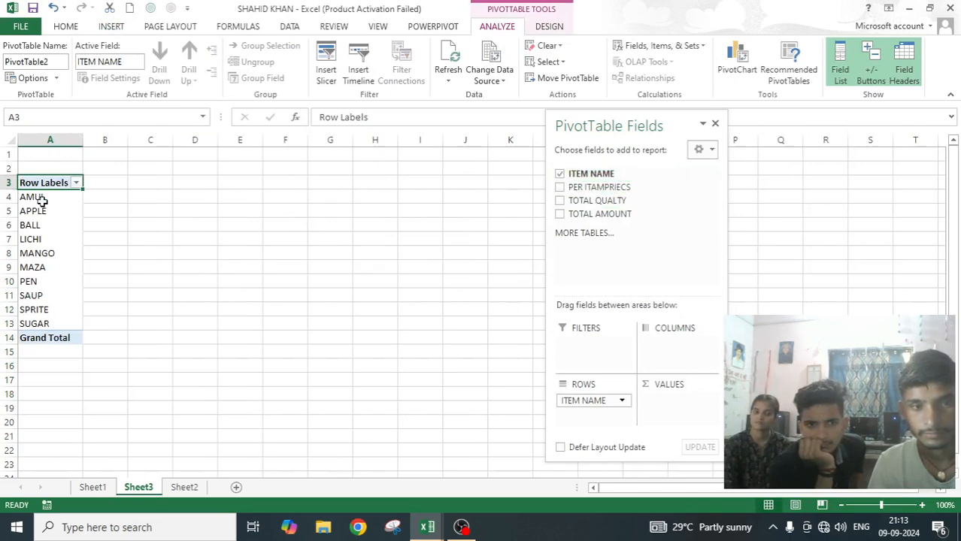
click(560, 187)
click(560, 201)
click(559, 214)
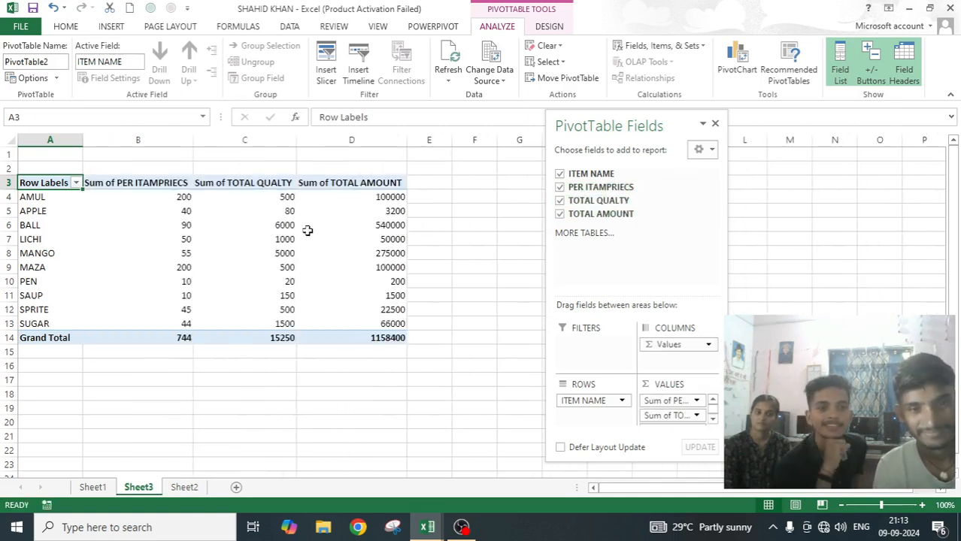
click(559, 214)
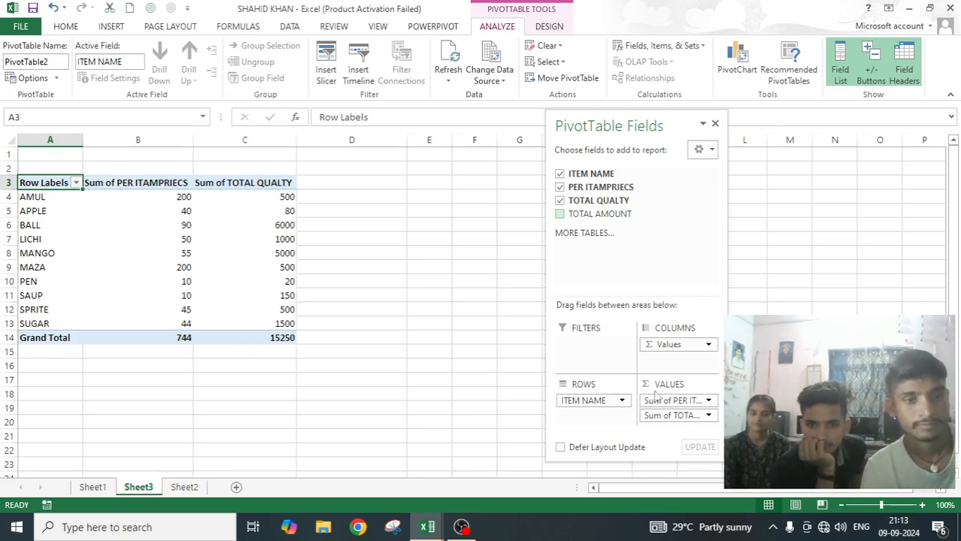
drag(671, 399, 679, 363)
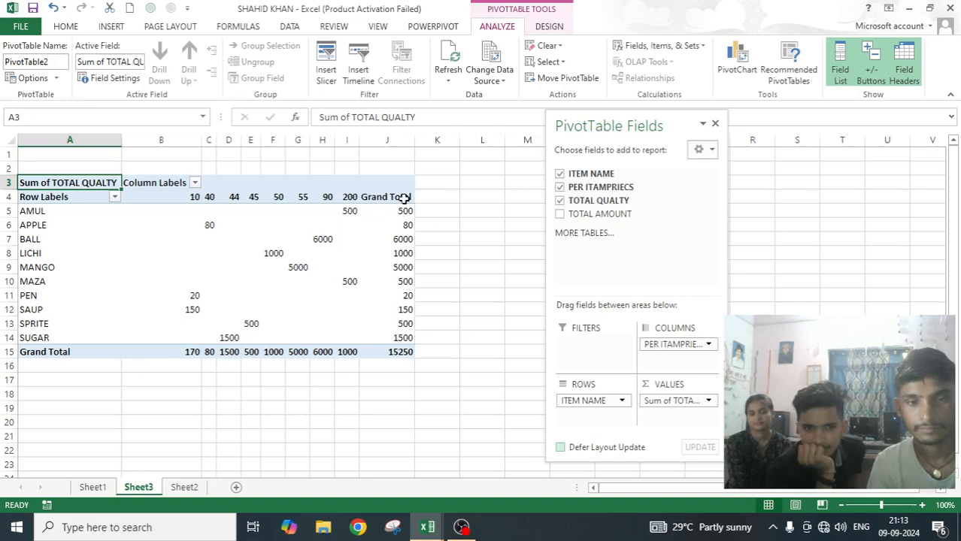
Turn off grand totals for rows in the PivotTable Options, keeping grand totals for columns enabled.
click(30, 77)
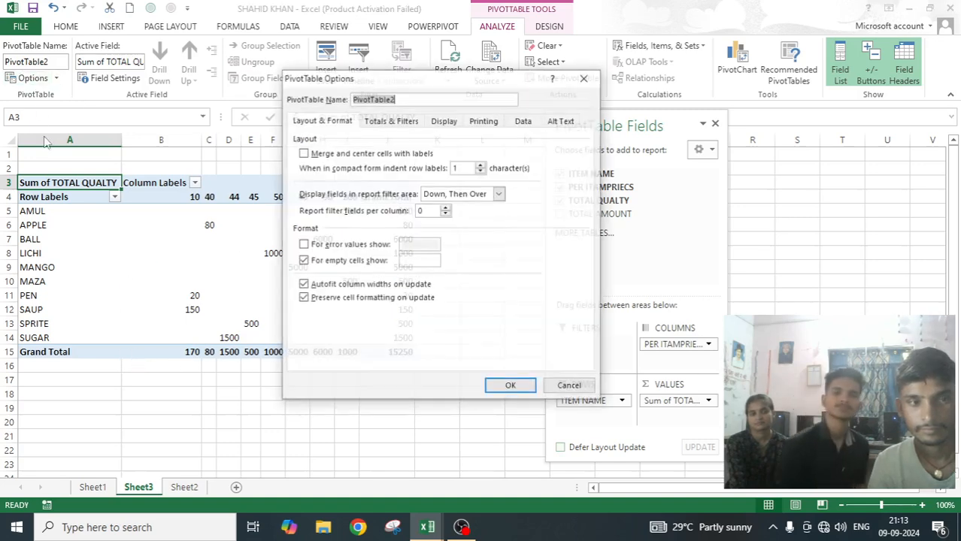
click(404, 124)
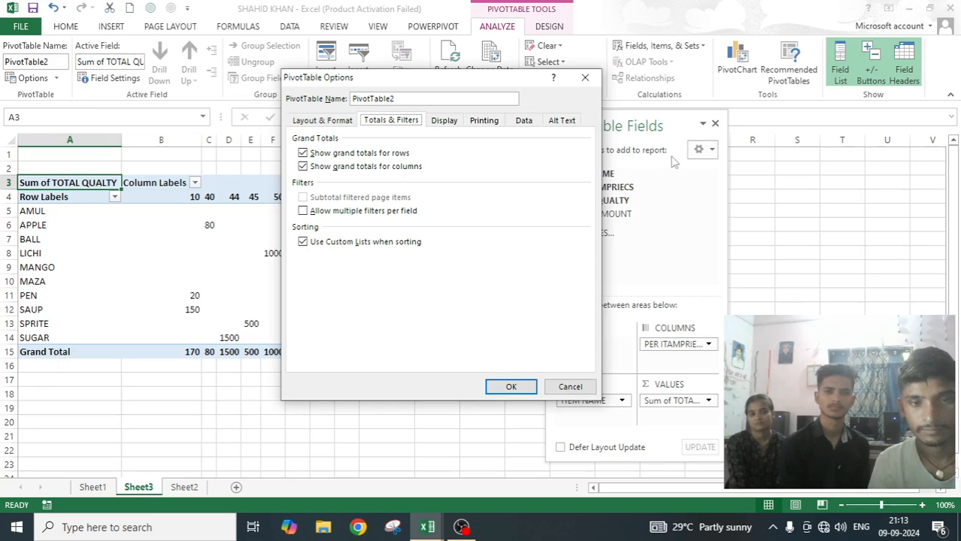
click(317, 154)
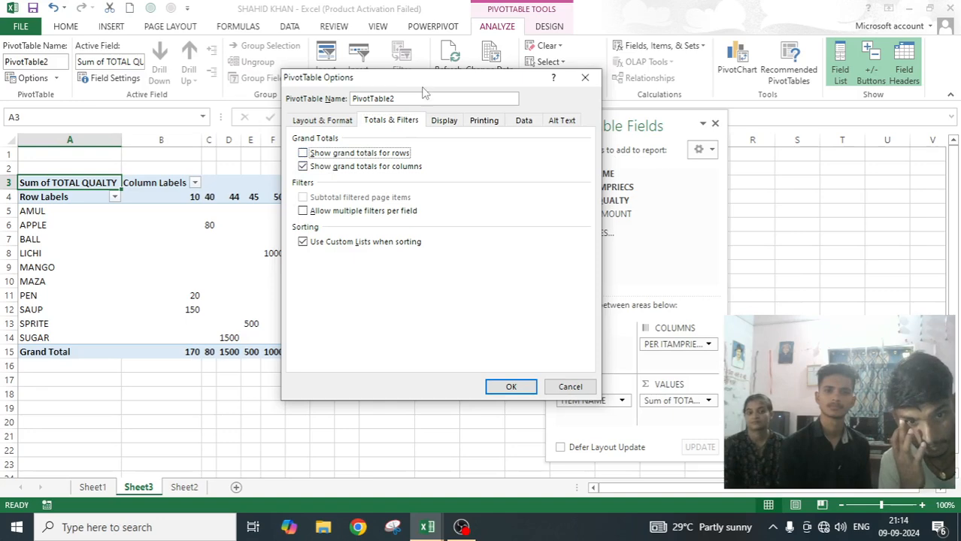
drag(431, 84, 634, 154)
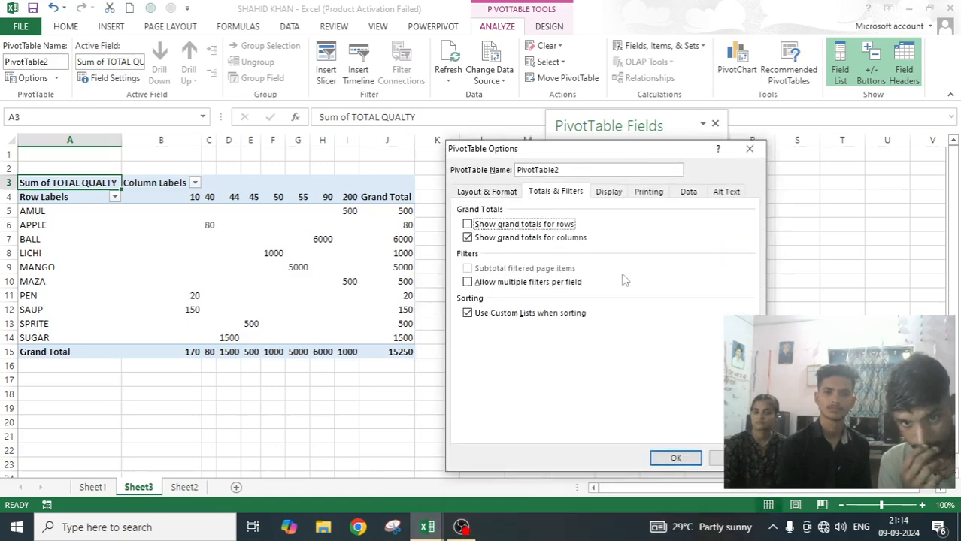
click(673, 458)
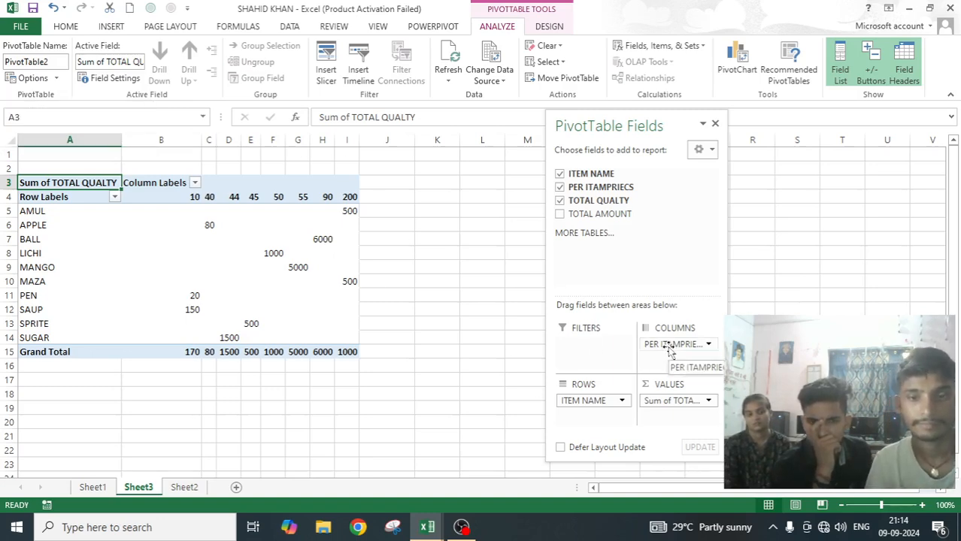
Turn grand totals for rows back on in the PivotTable's Totals & Filters options.
click(27, 77)
click(575, 192)
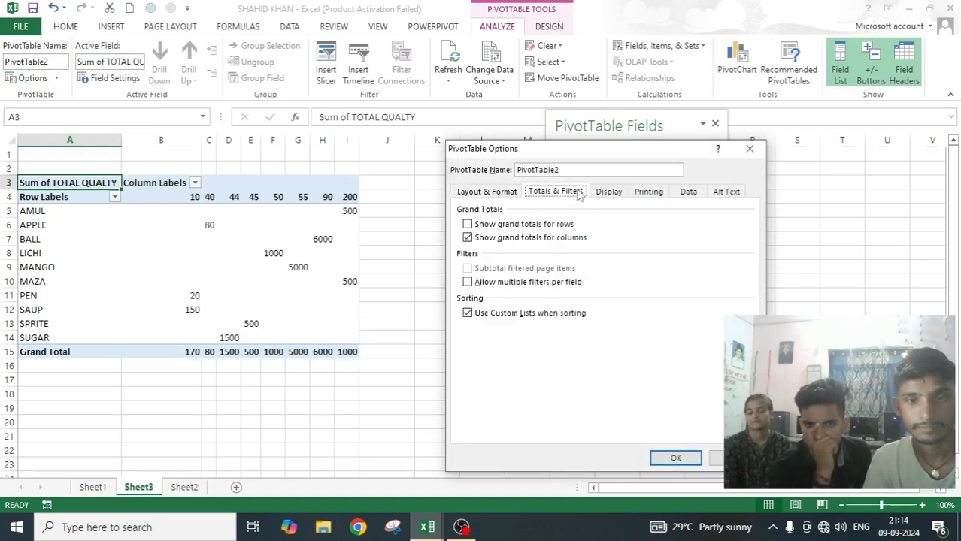
click(467, 225)
click(660, 459)
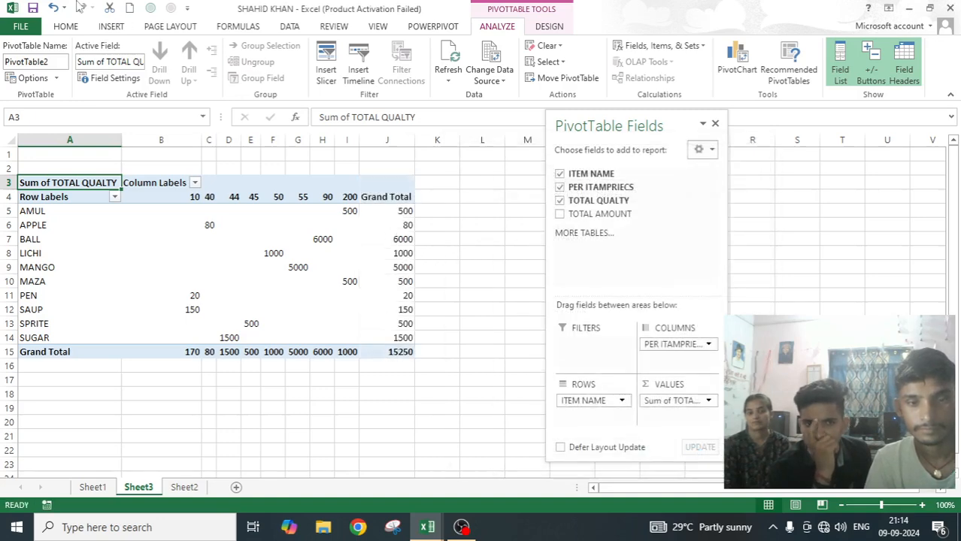
Turn off grand totals for both rows and columns in the PivotTable Options.
click(37, 77)
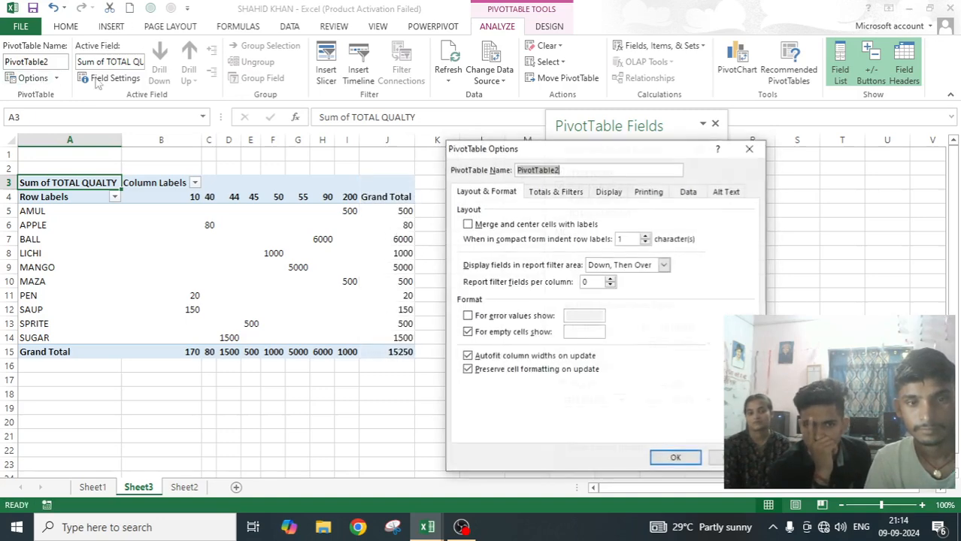
click(556, 191)
click(467, 225)
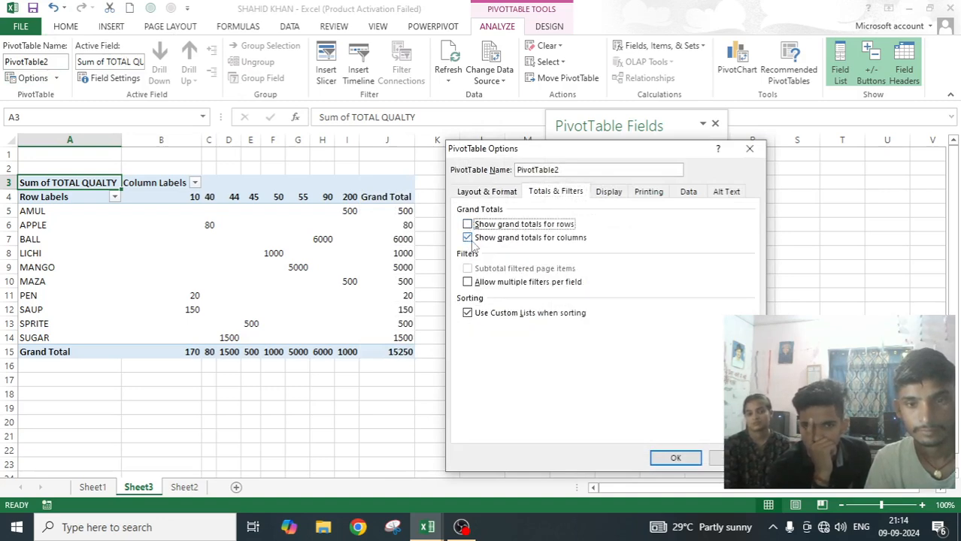
click(468, 239)
click(675, 458)
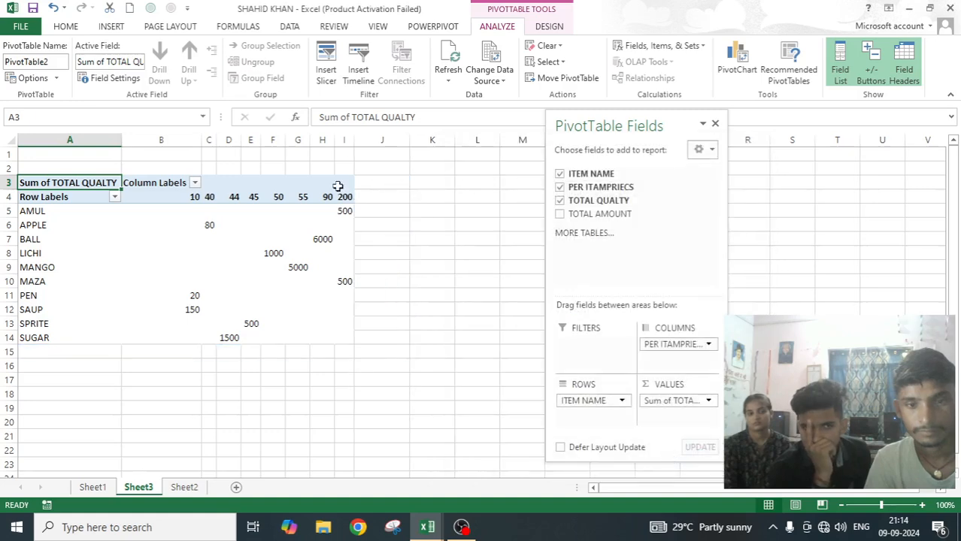
mouse_move(340, 261)
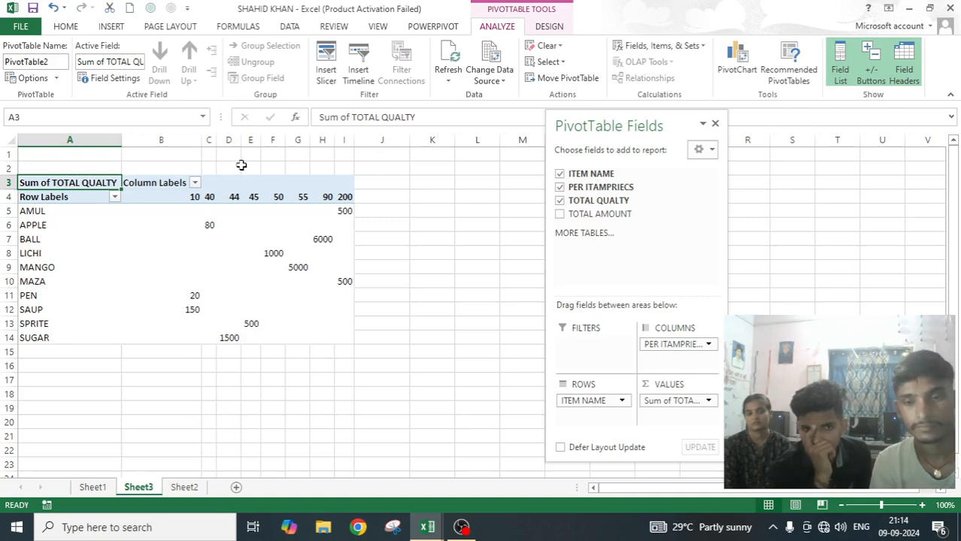
Re-enable grand totals for both rows and columns in the PivotTable's Totals & Filters options.
click(40, 79)
click(547, 192)
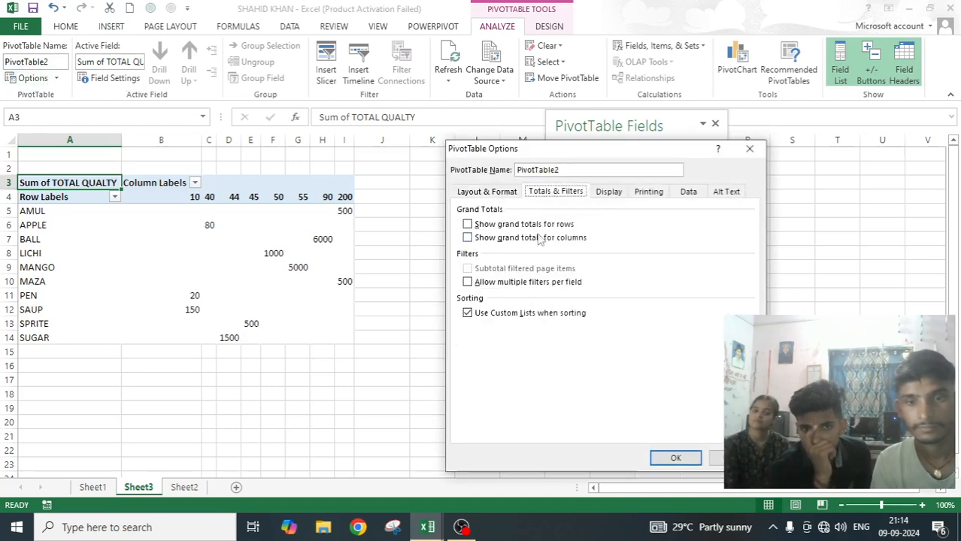
click(467, 224)
click(467, 238)
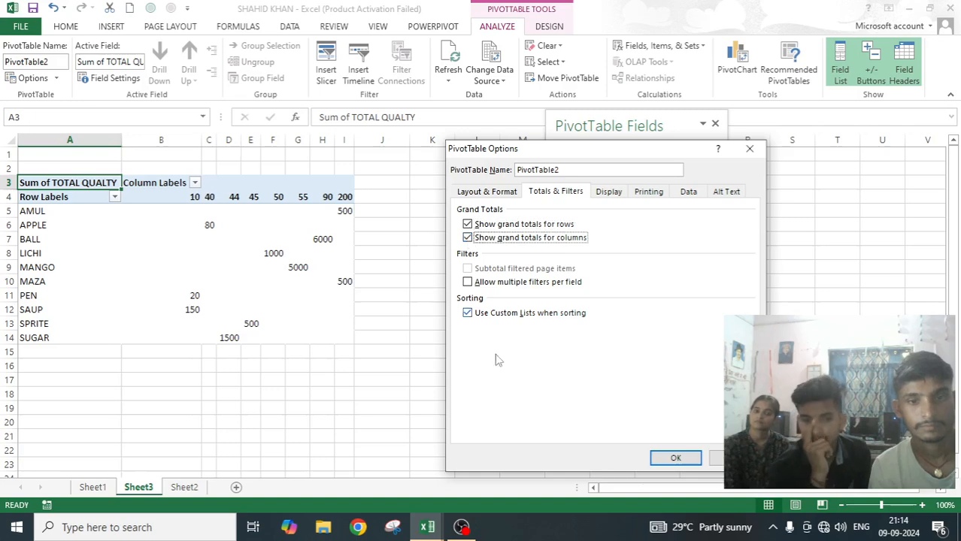
click(676, 459)
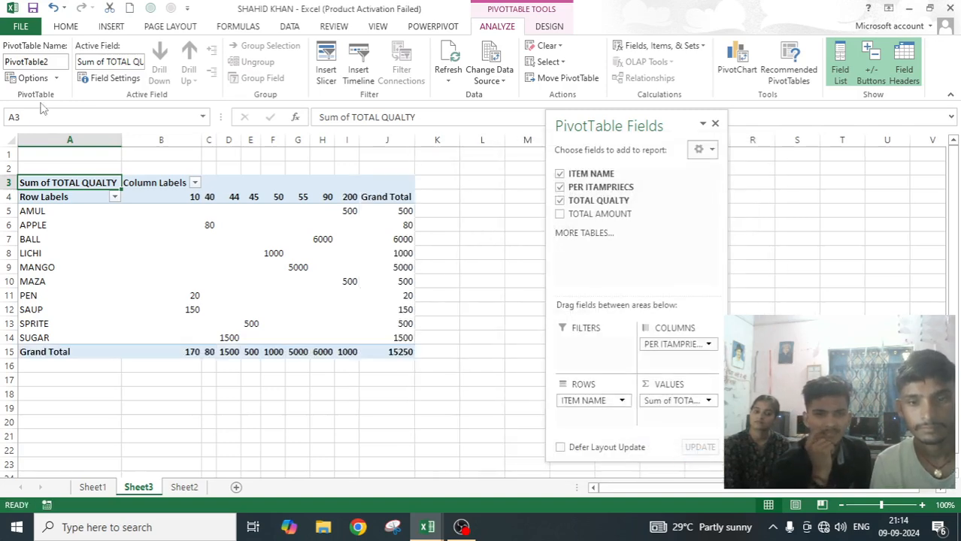
Open the PivotTable Options at the Totals & Filters settings to examine the filter choices.
click(33, 78)
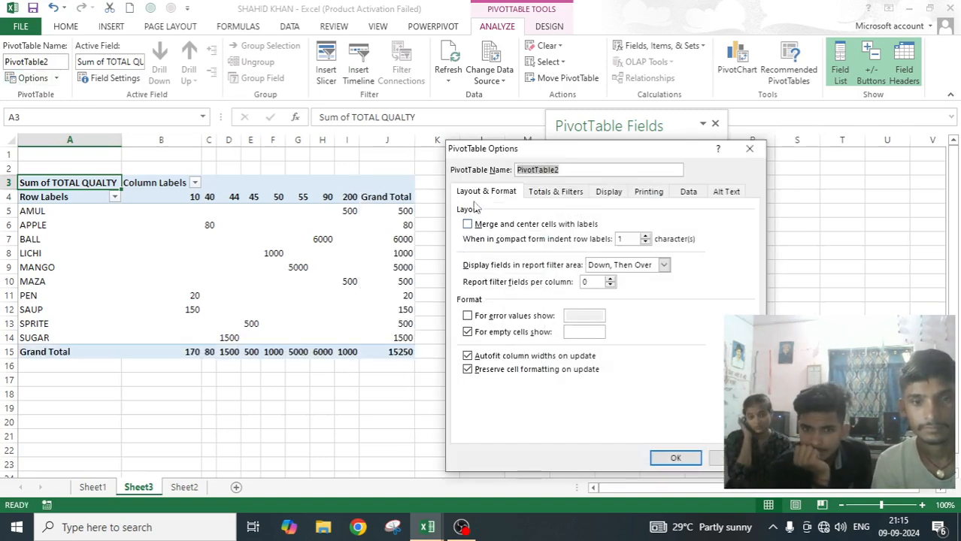
click(549, 194)
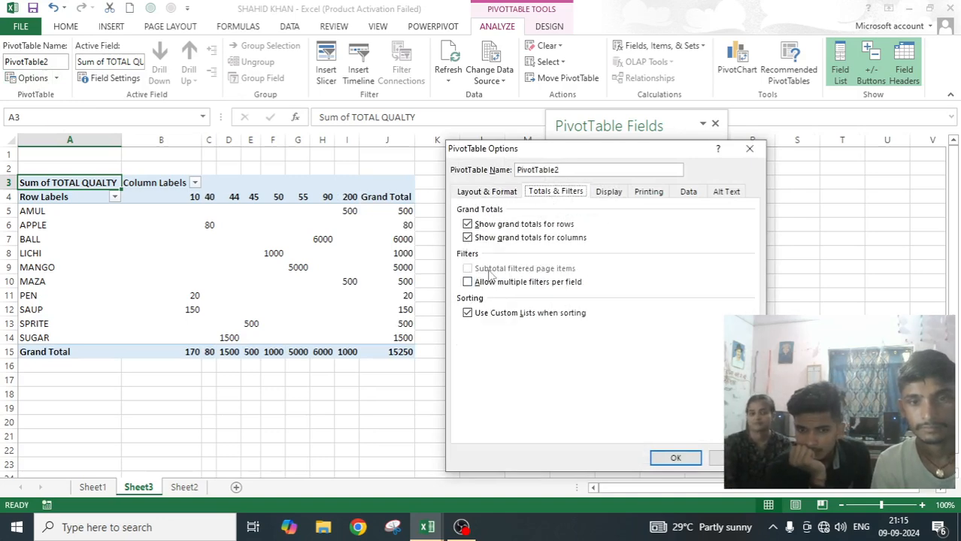
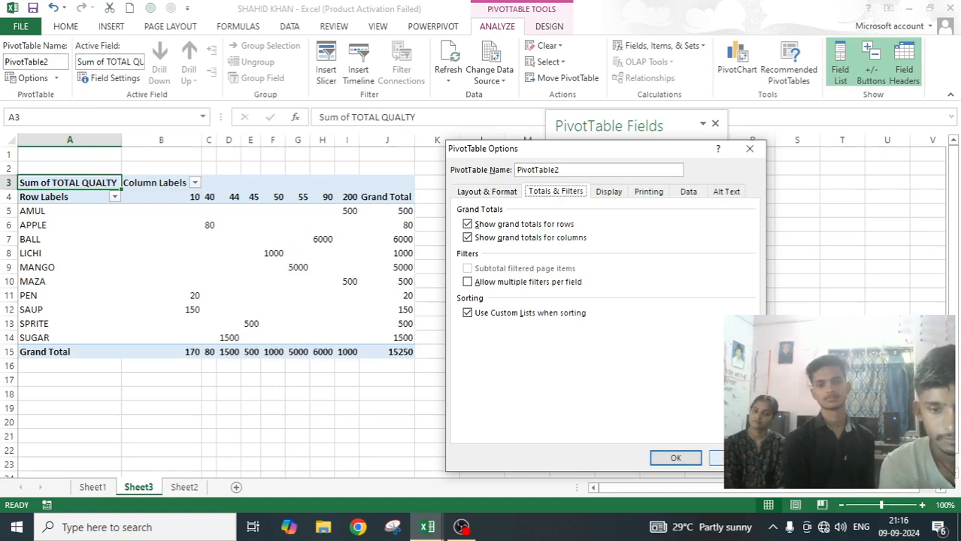
Close the PivotTable Options and remove the PER ITAMPRIECS field from the PivotTable's Columns area.
click(730, 458)
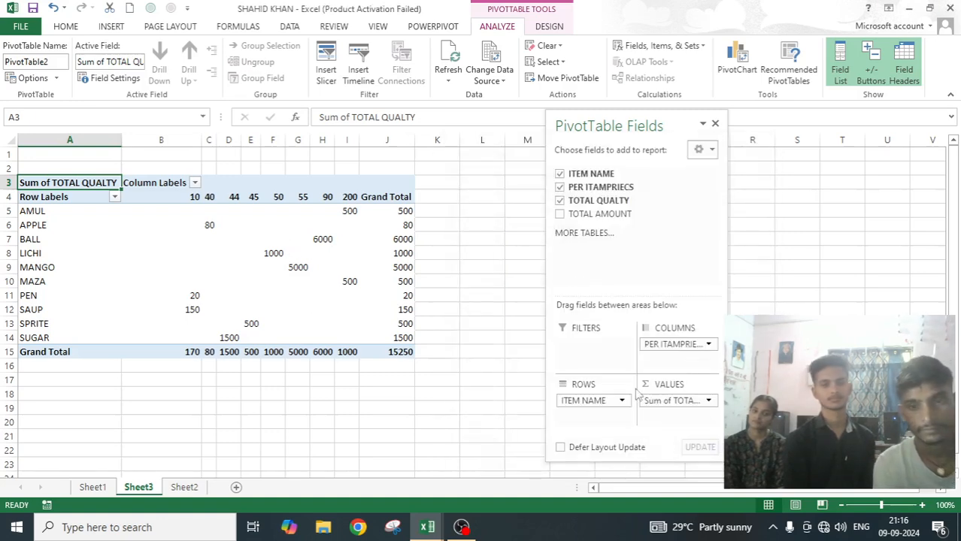
drag(666, 348, 785, 376)
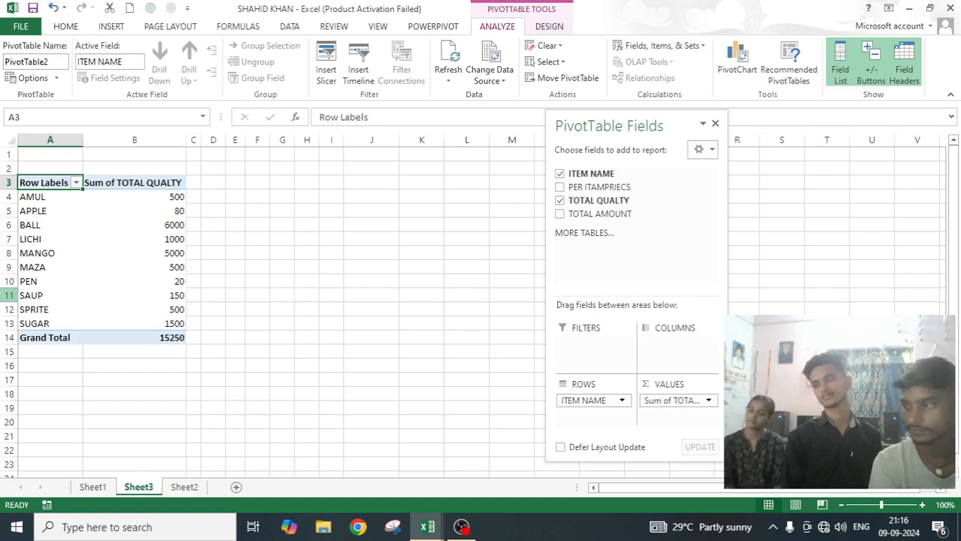
Examine the filter types offered for the row labels and the PivotTable's Totals & Filters options, leaving the settings as they are.
click(76, 183)
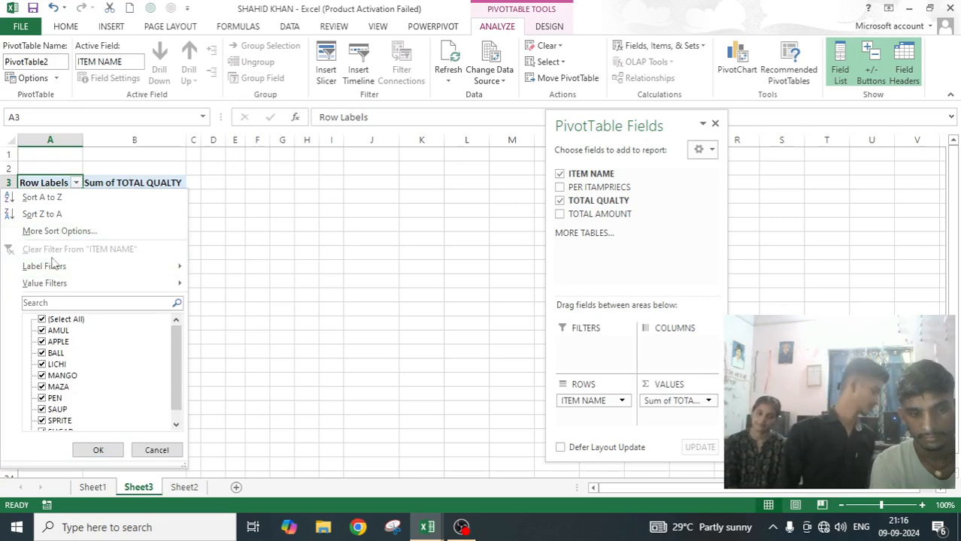
mouse_move(181, 285)
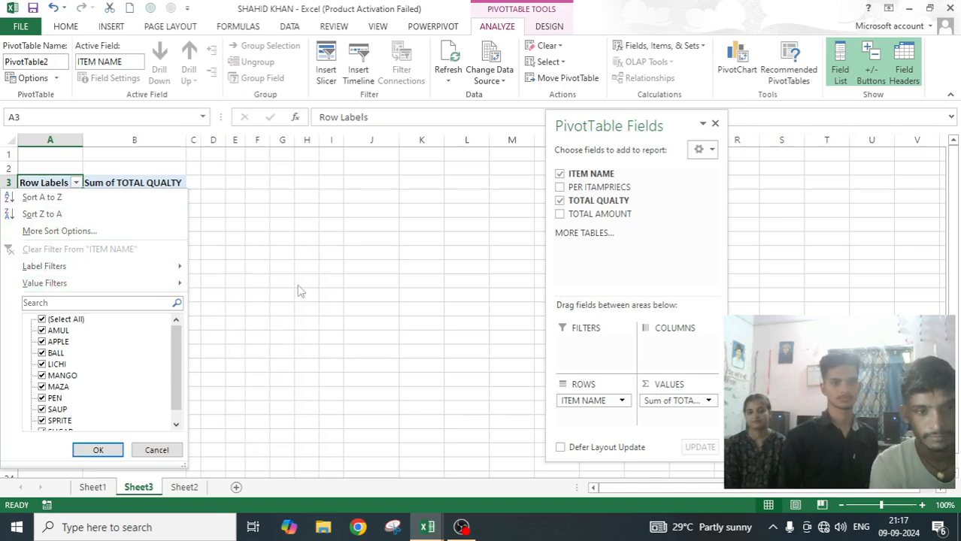
click(38, 79)
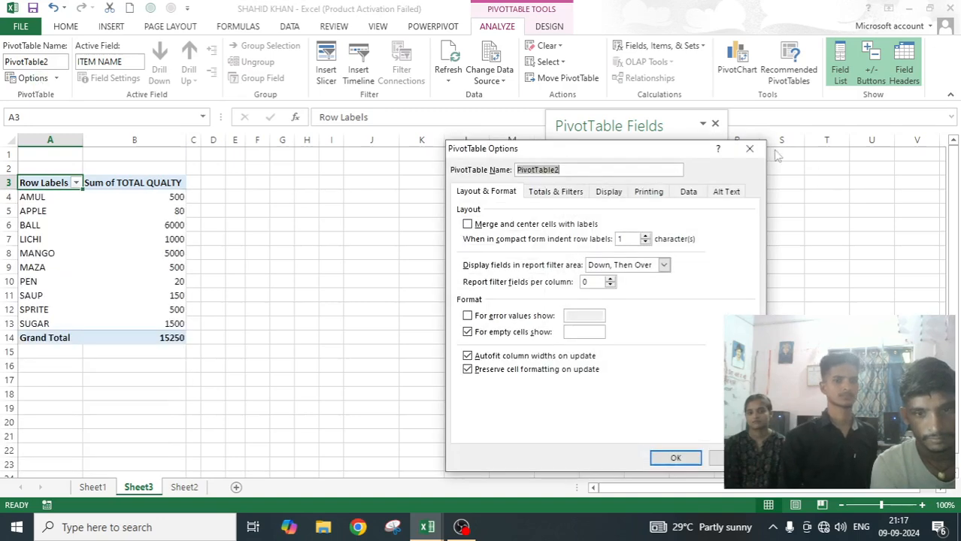
click(574, 193)
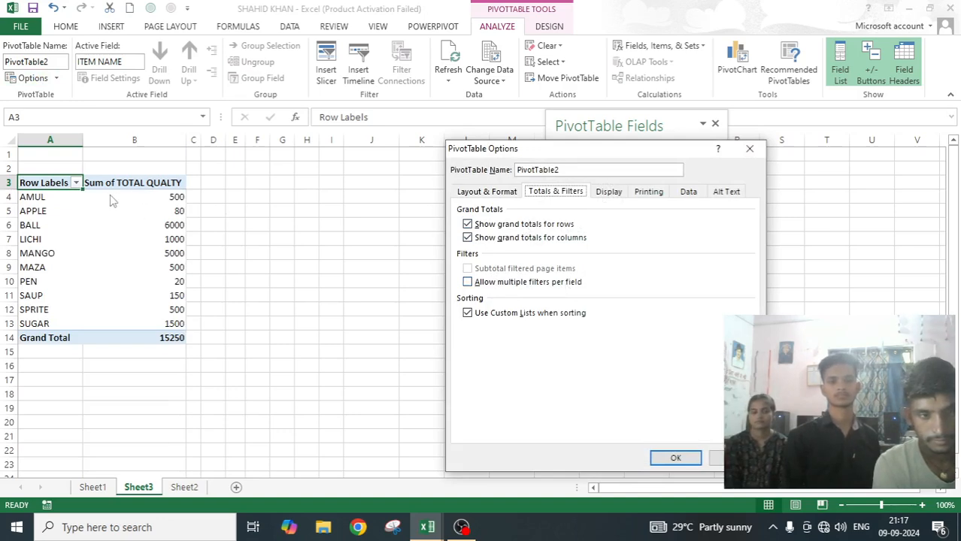
click(749, 148)
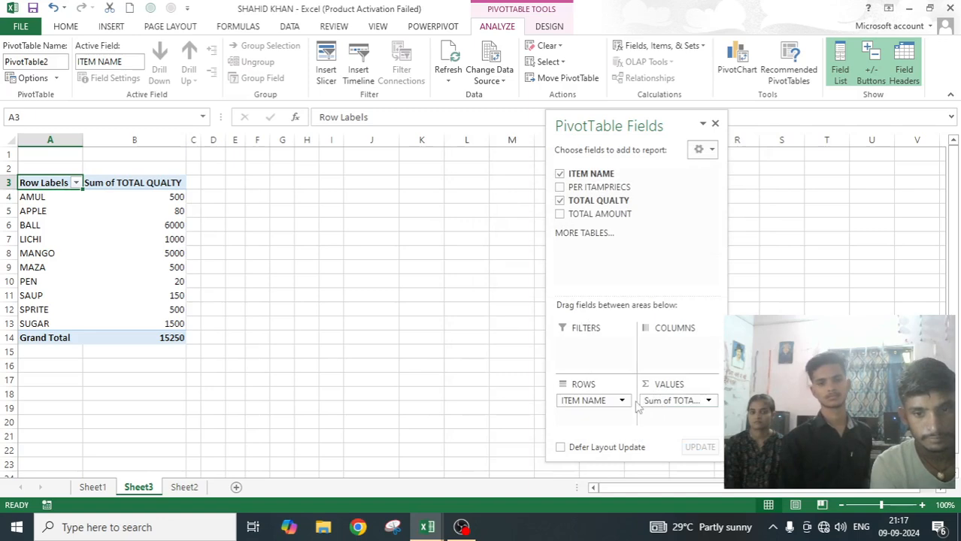
Empty the PivotTable and rebuild it with ITEM NAME in Rows and TOTAL QUALTY in Values.
click(604, 401)
drag(605, 402, 481, 406)
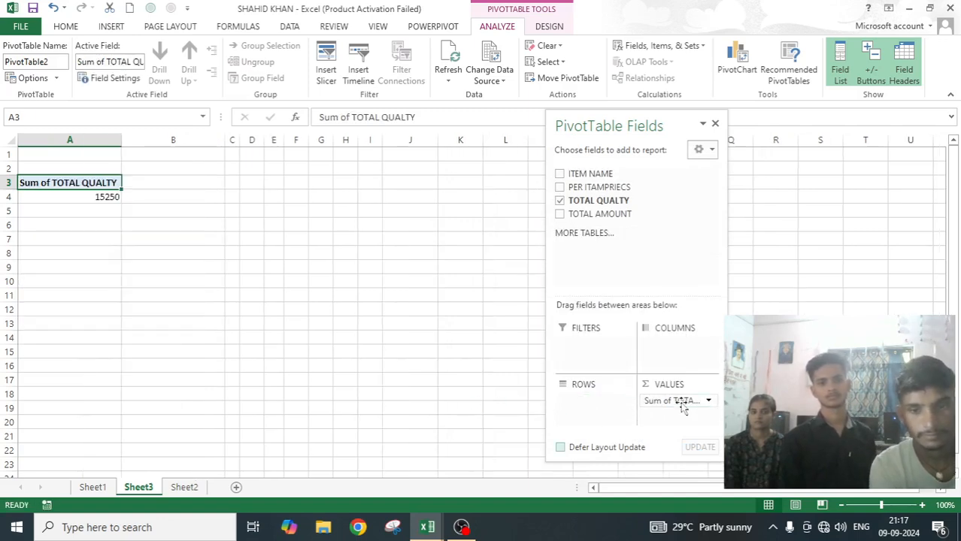
drag(682, 402, 489, 406)
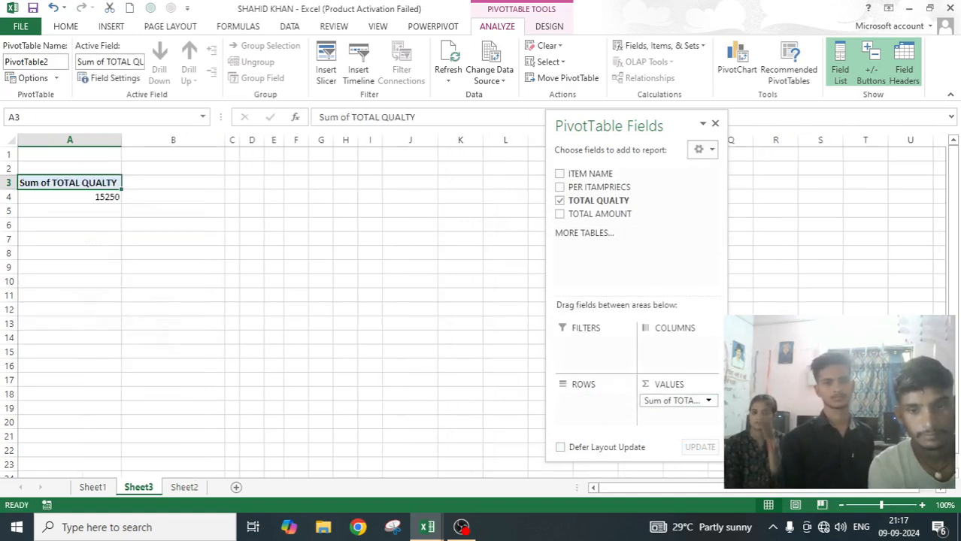
click(560, 173)
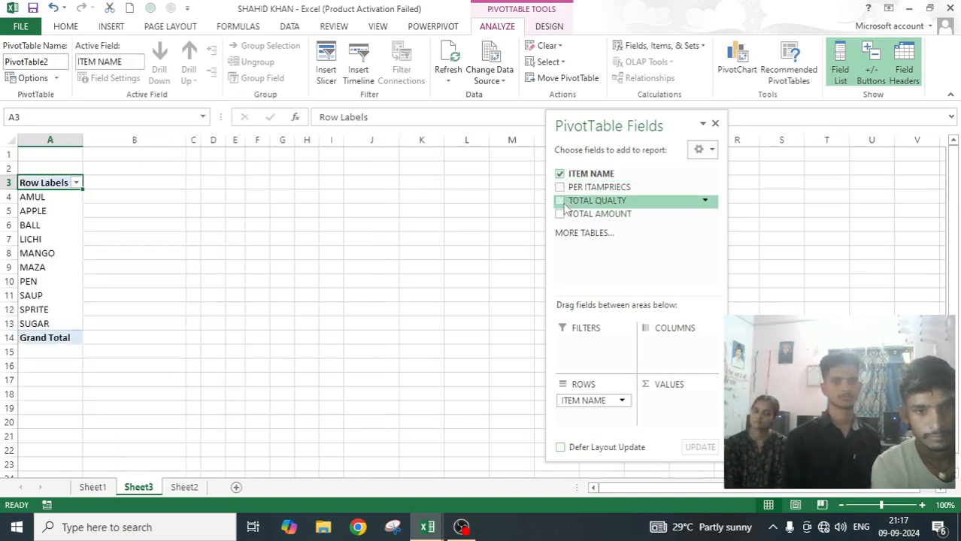
click(559, 201)
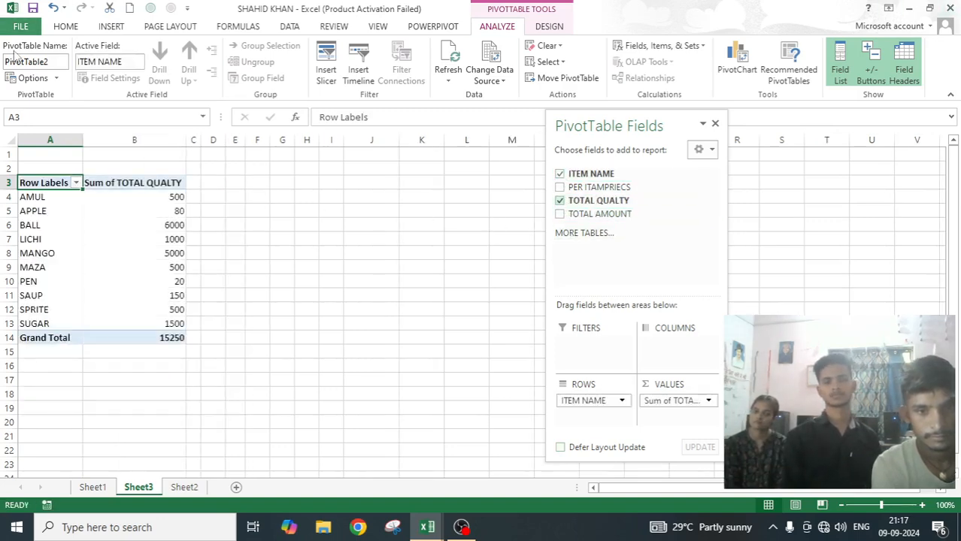
Filter the row labels to show only the items AMUL and BALL.
click(76, 184)
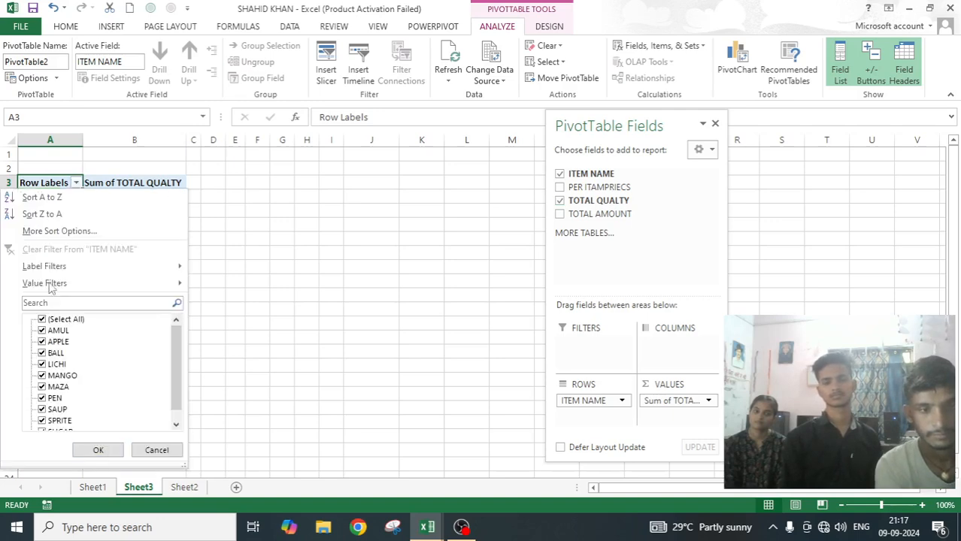
click(42, 319)
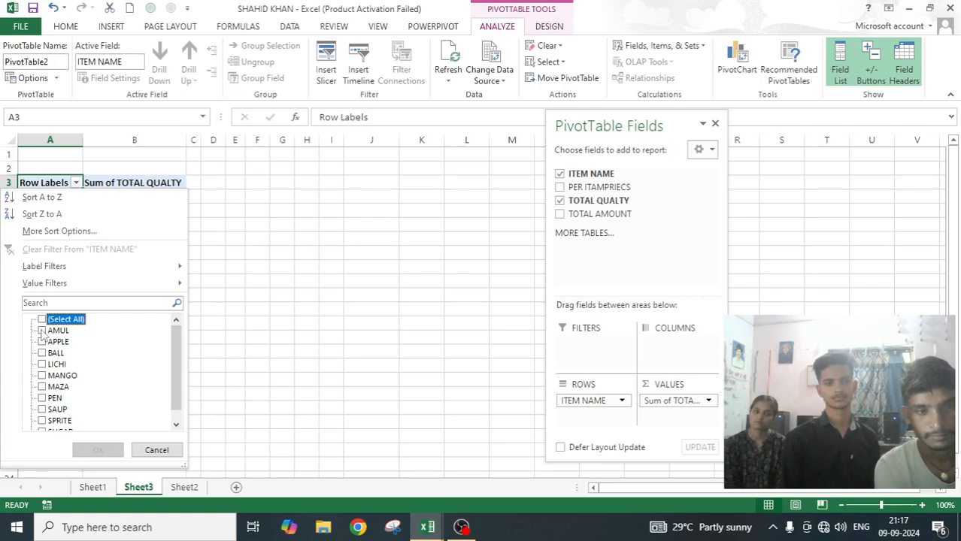
click(42, 331)
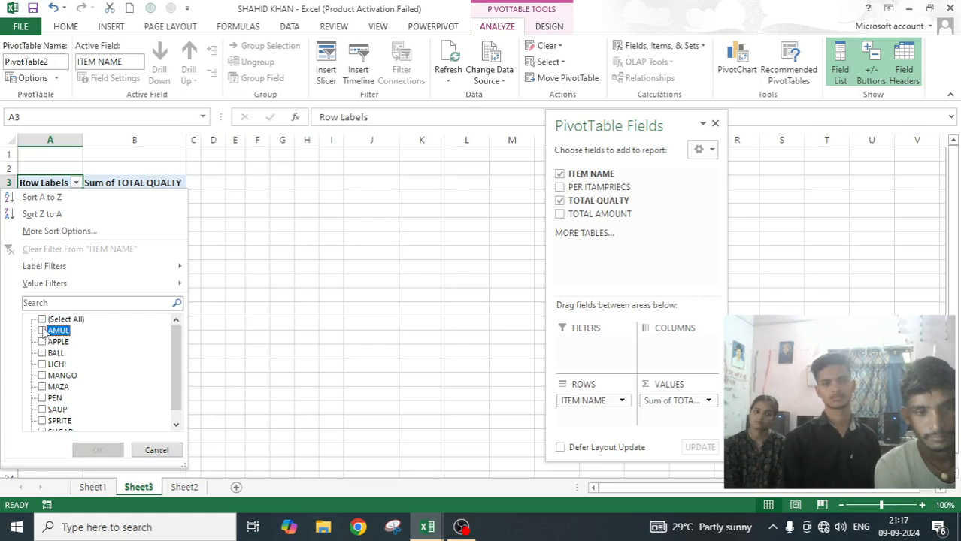
click(42, 353)
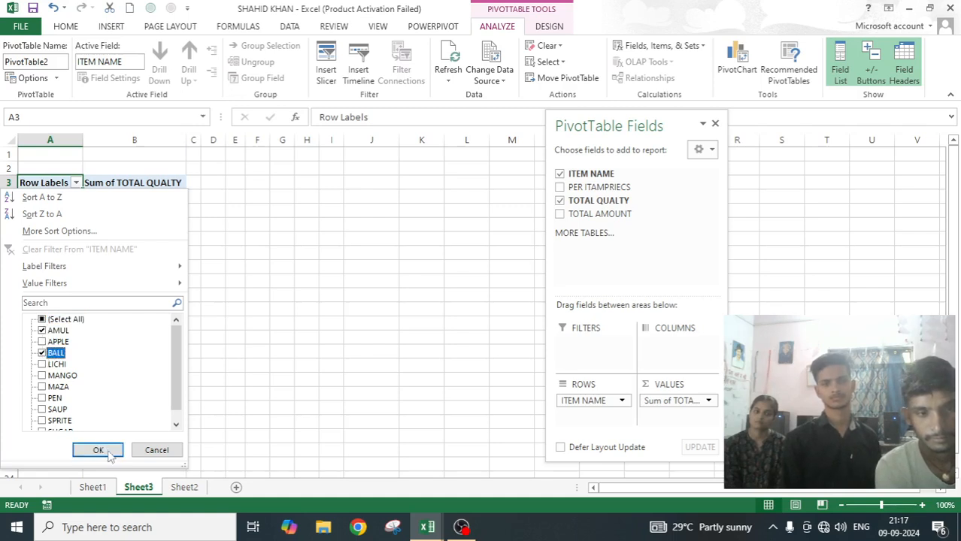
click(107, 451)
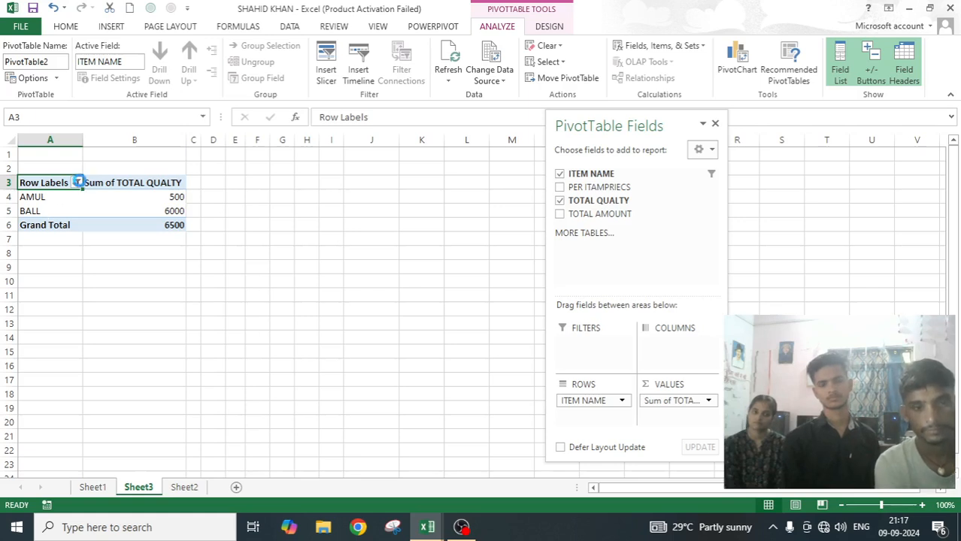
Review the items ticked in the row label filter and clear the filter from ITEM NAME.
click(76, 182)
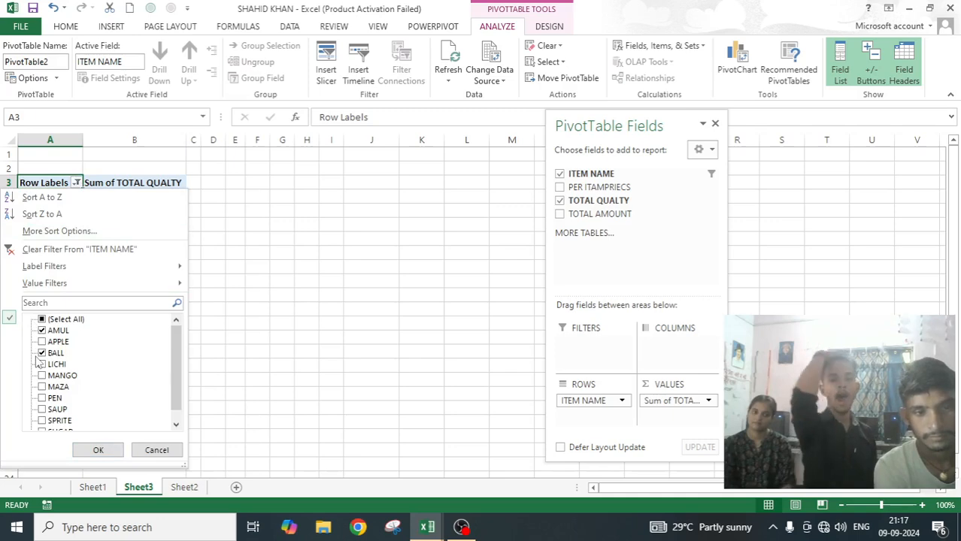
click(296, 254)
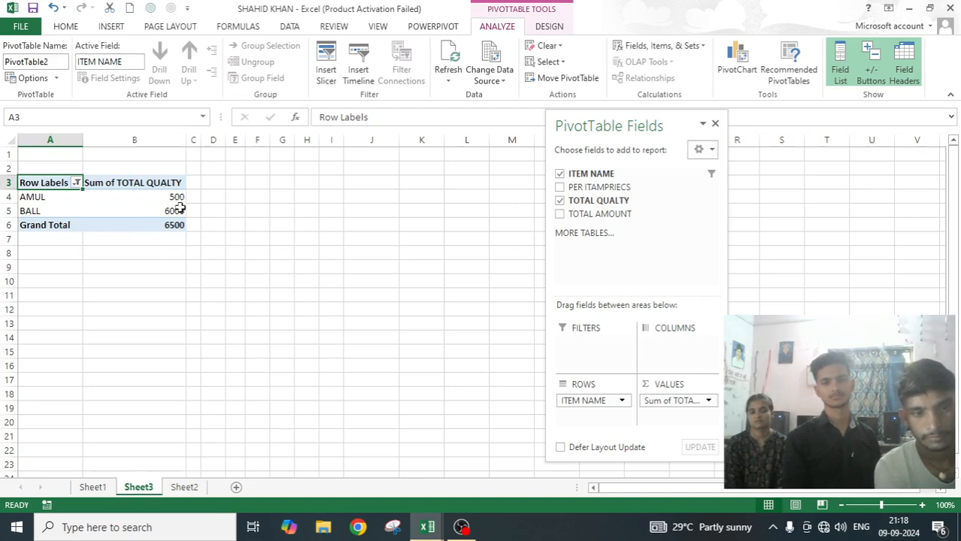
click(76, 183)
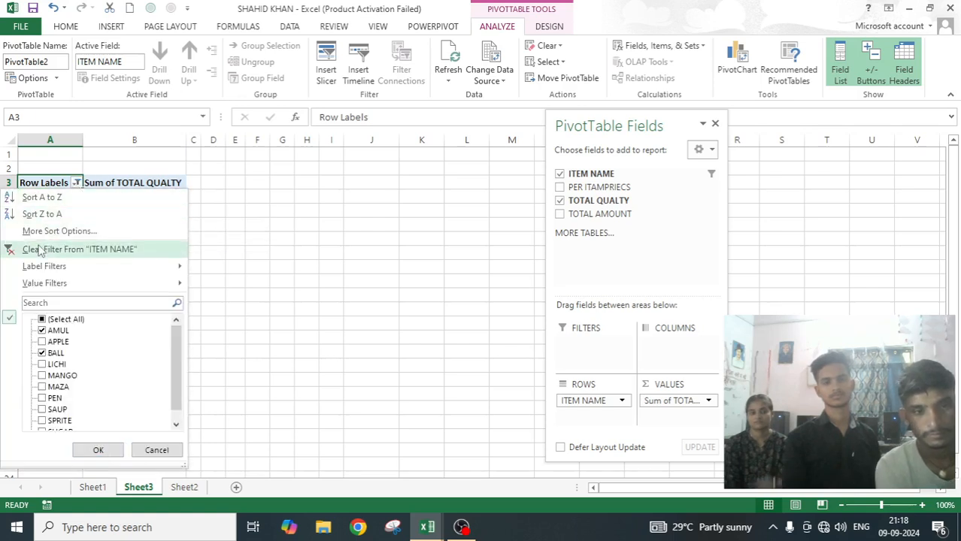
click(109, 250)
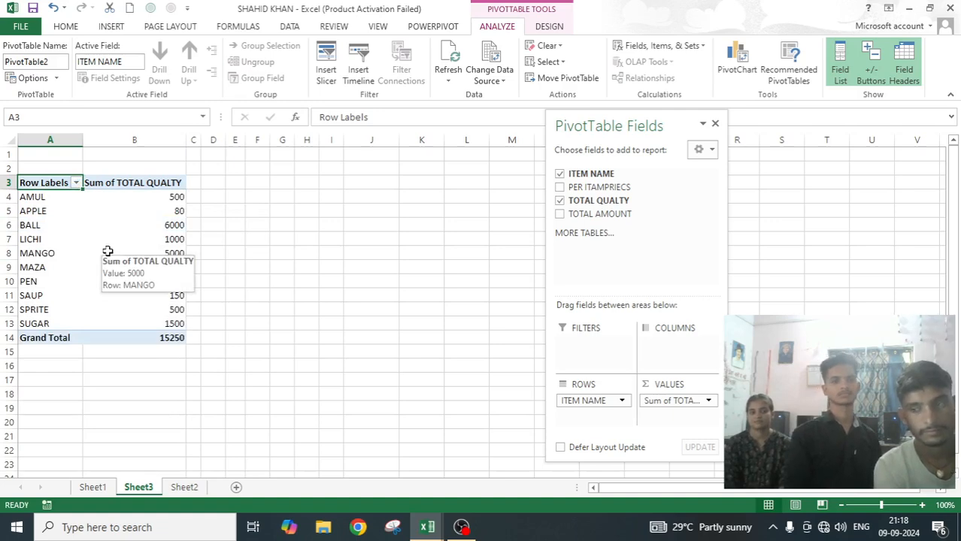
Apply a label filter to ITEM NAME that shows only items whose label equals "amul".
click(76, 183)
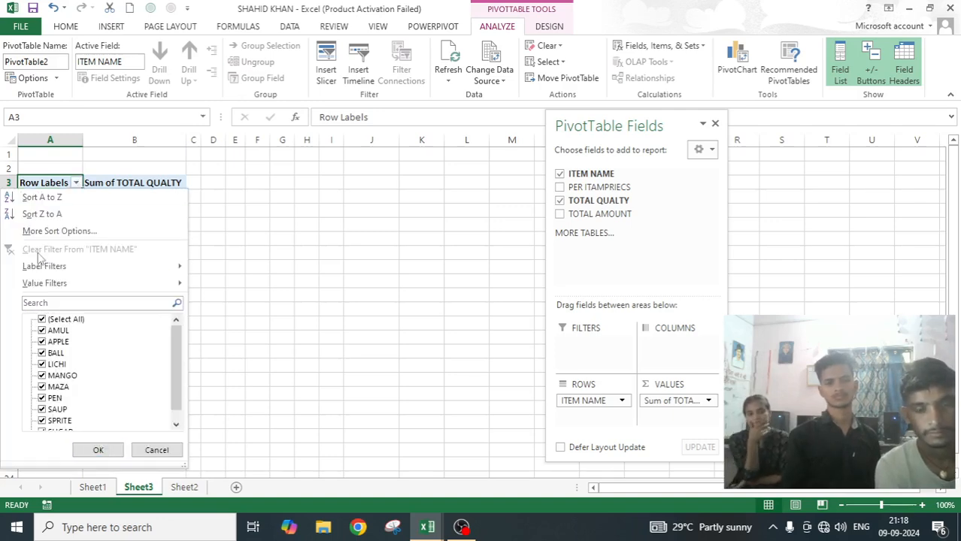
mouse_move(54, 271)
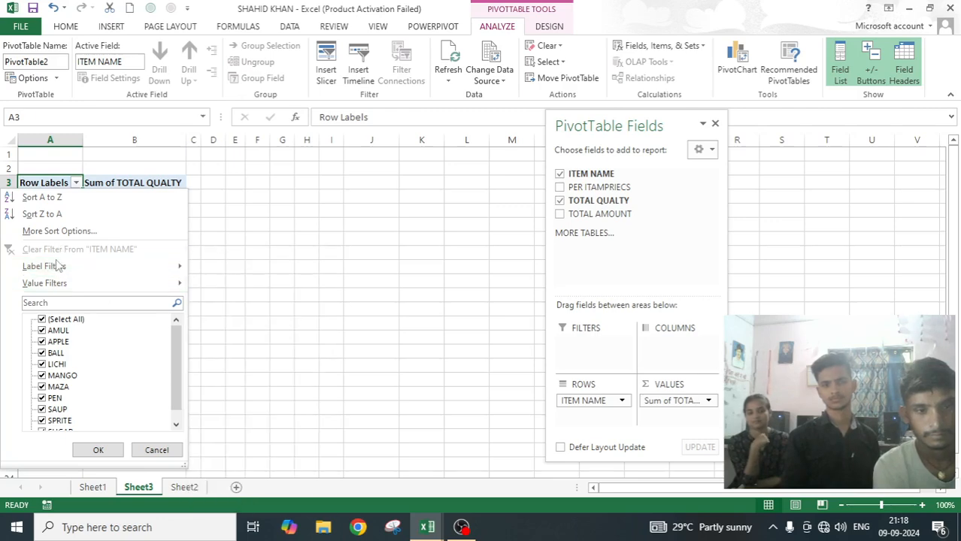
mouse_move(115, 274)
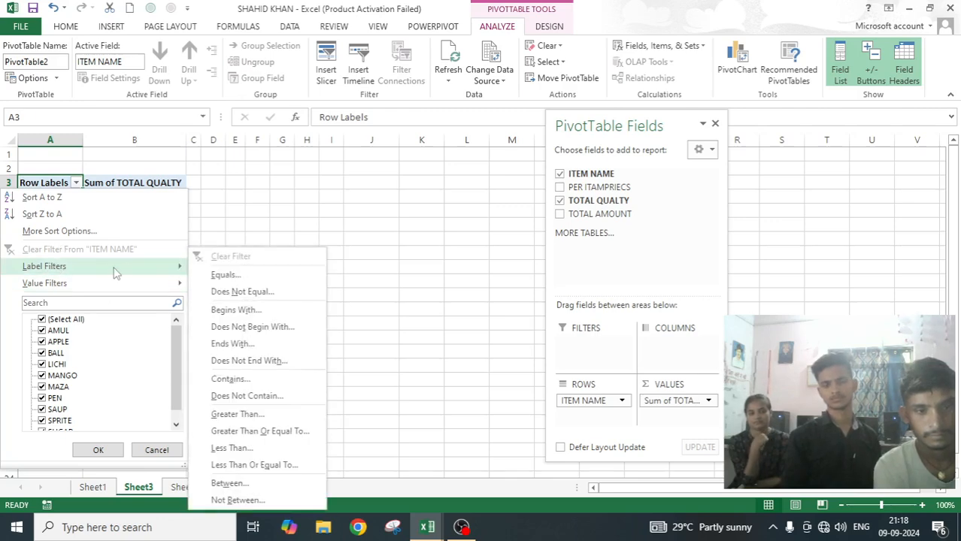
click(226, 276)
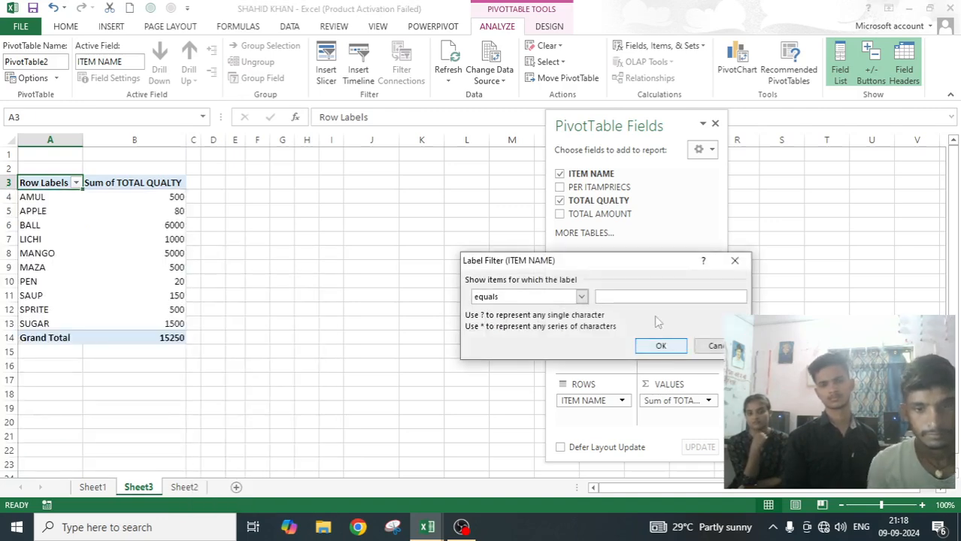
drag(613, 263, 426, 175)
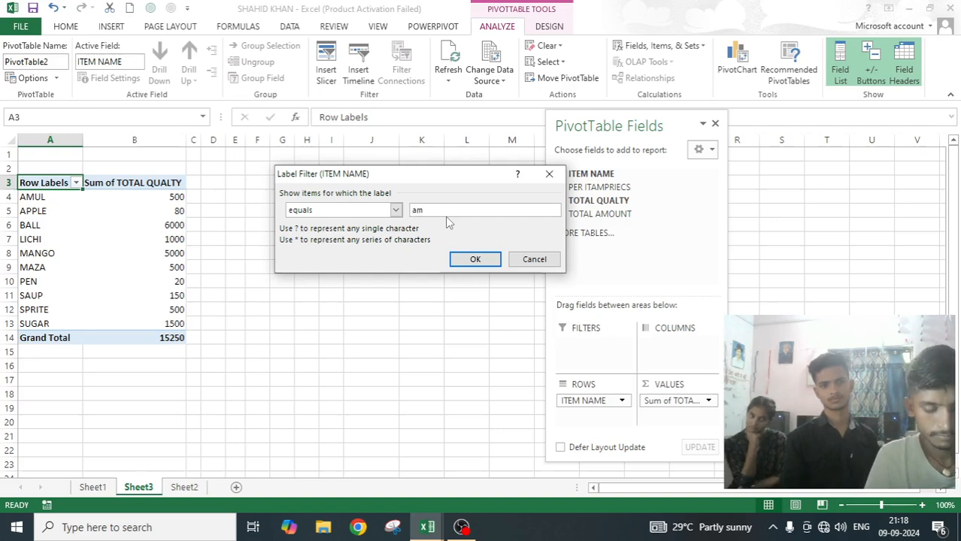
text(ul)
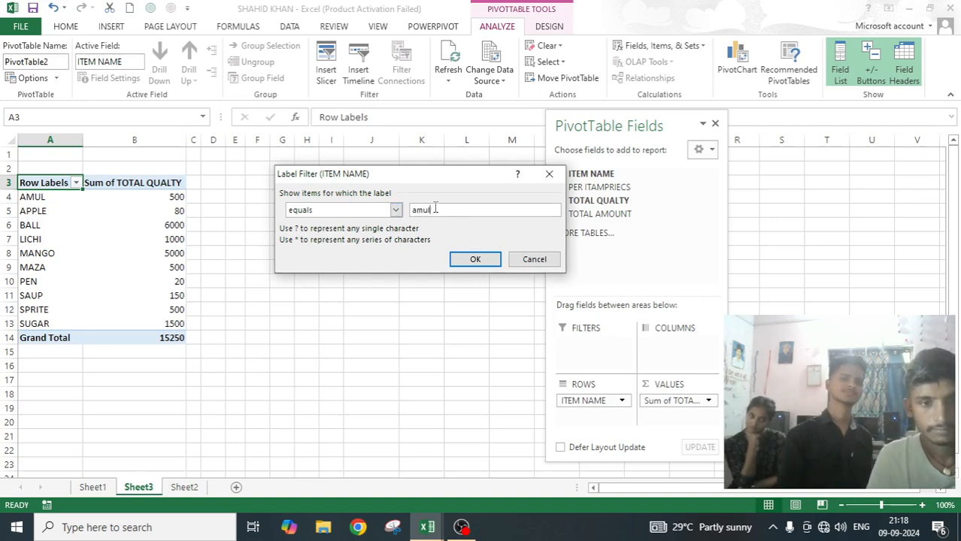
click(474, 258)
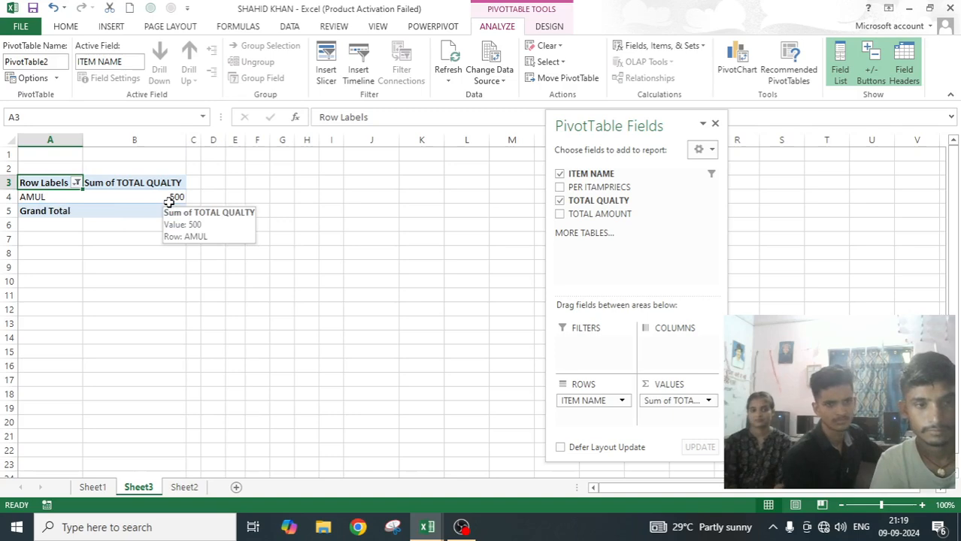
Apply a value filter to ITEM NAME that shows items whose Sum of TOTAL QUALTY equals 500.
click(77, 184)
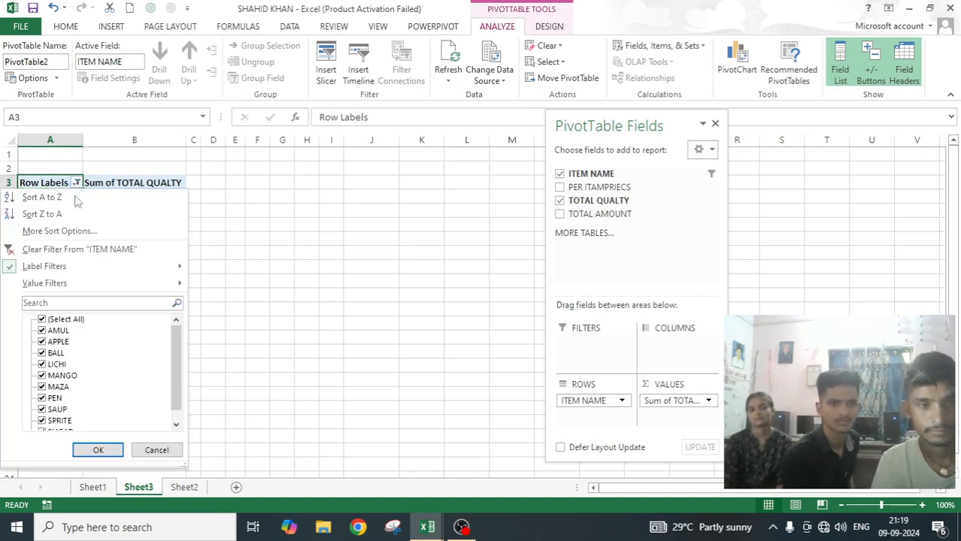
mouse_move(11, 269)
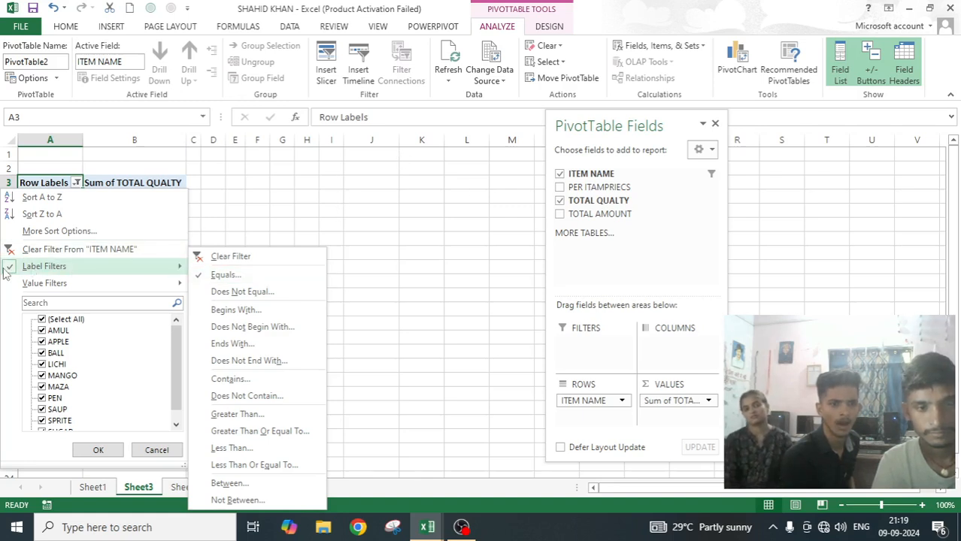
mouse_move(53, 292)
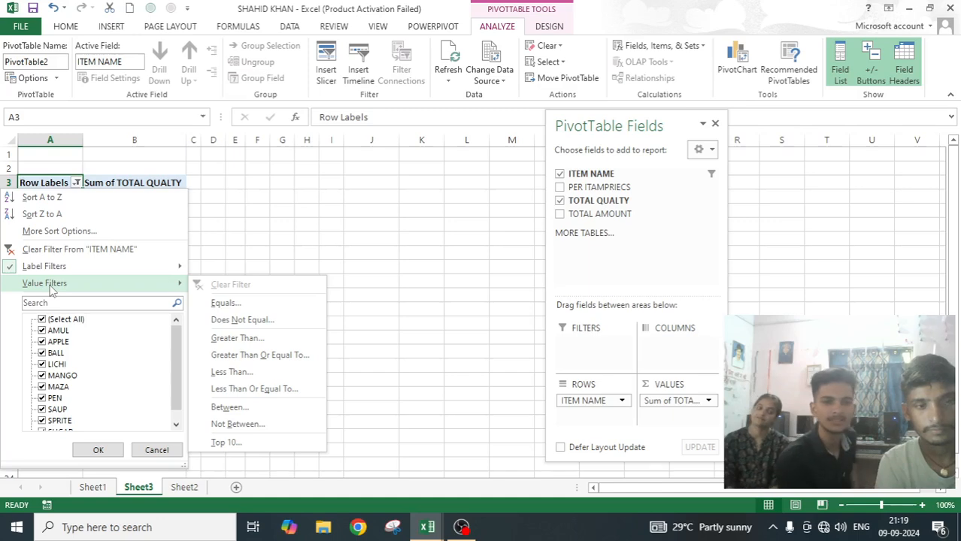
click(230, 302)
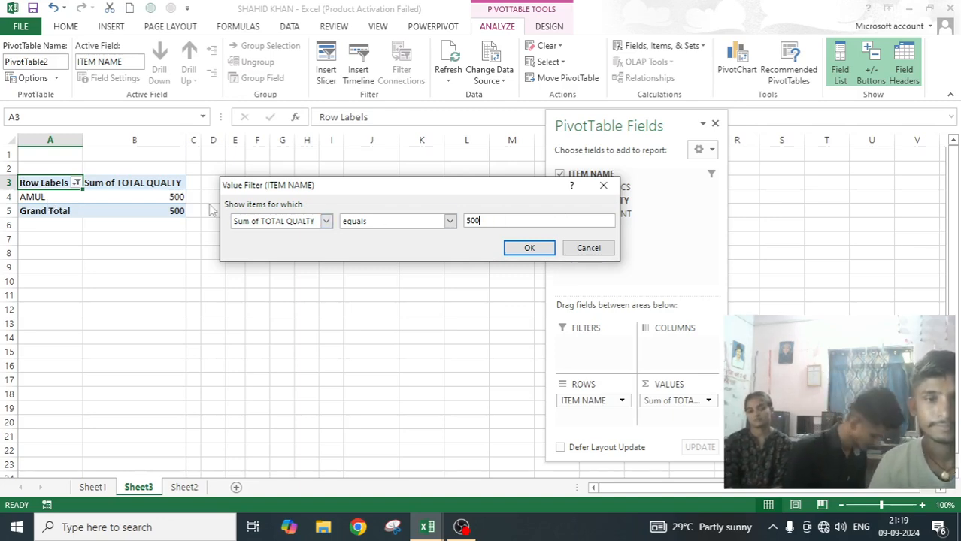
click(541, 249)
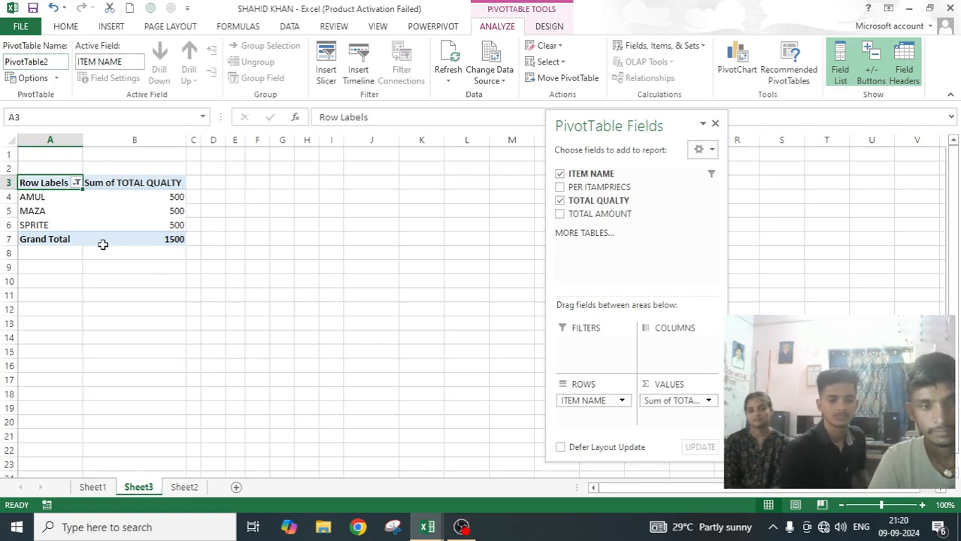
Allow multiple filters per field in the Totals & Filters section of the PivotTable options.
click(77, 183)
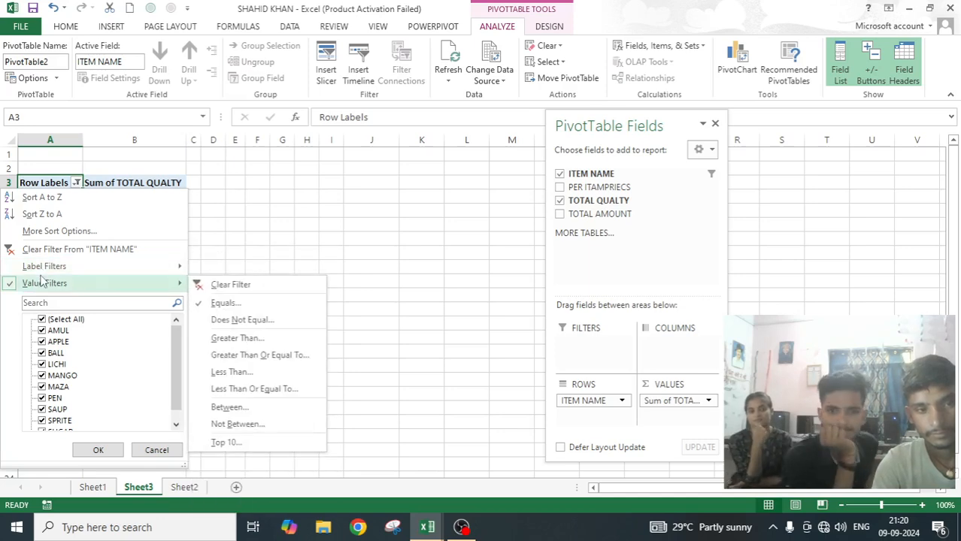
click(33, 78)
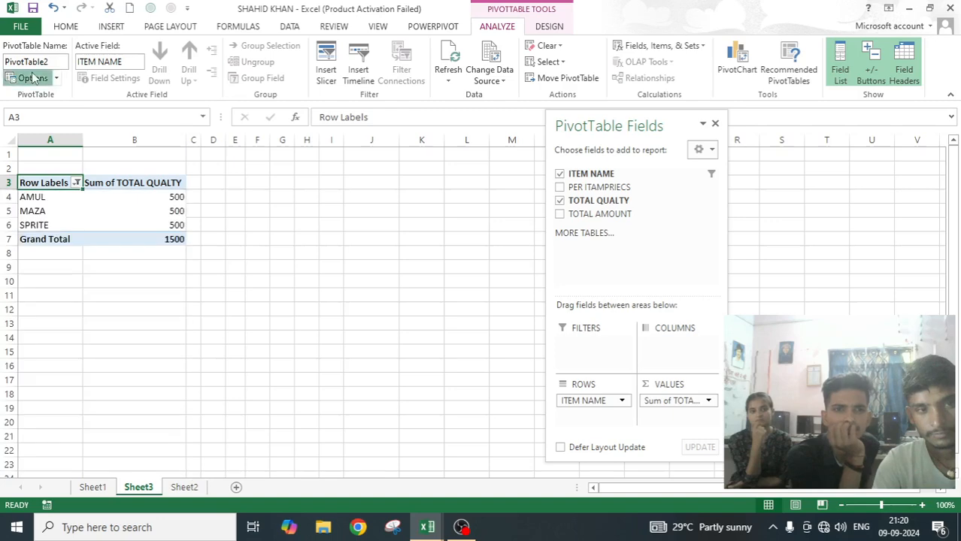
click(386, 108)
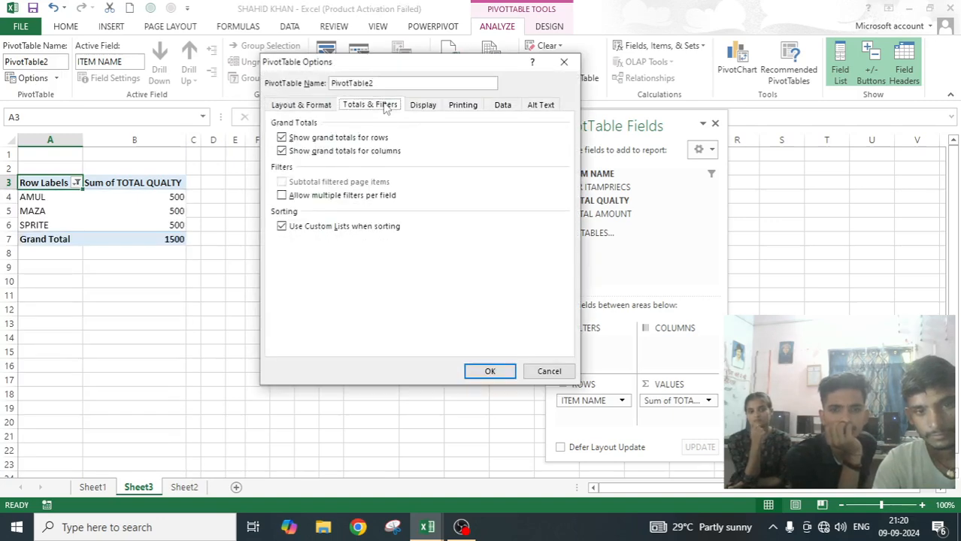
click(284, 197)
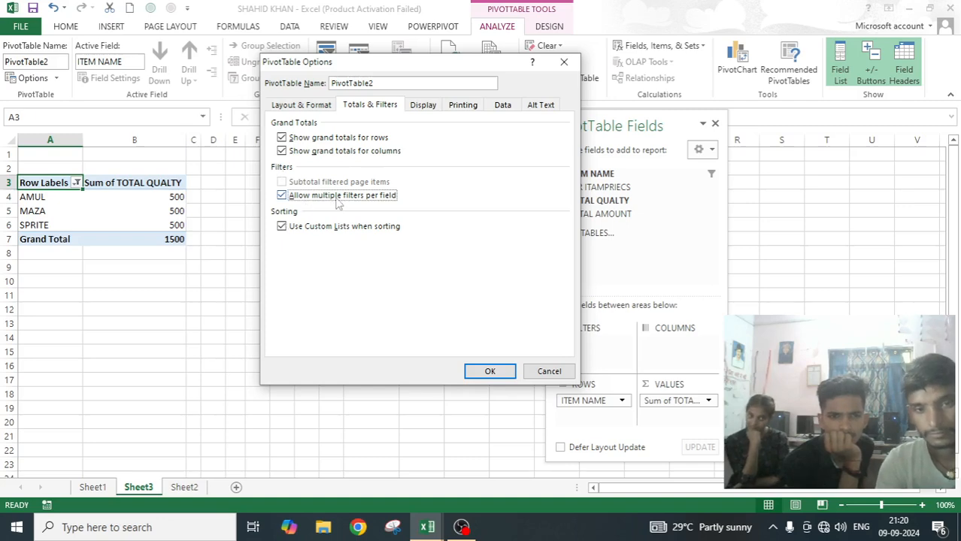
click(486, 371)
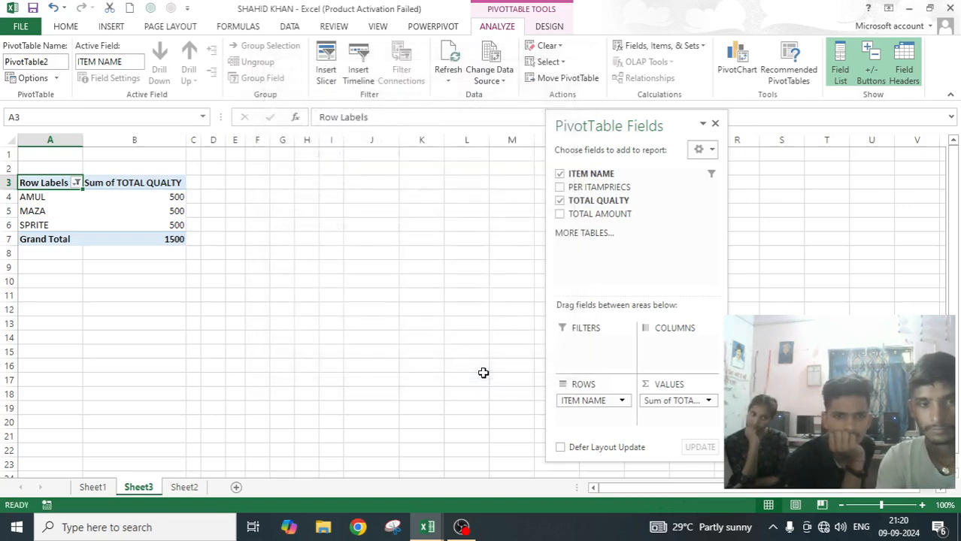
Add a label filter to ITEM NAME that shows only items whose label equals "amul", keeping the existing value filter.
click(77, 184)
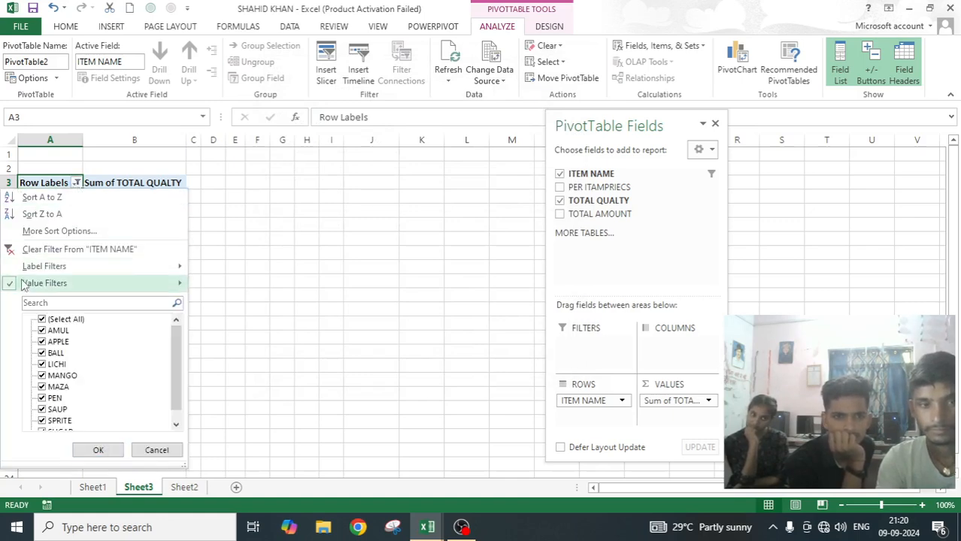
mouse_move(65, 290)
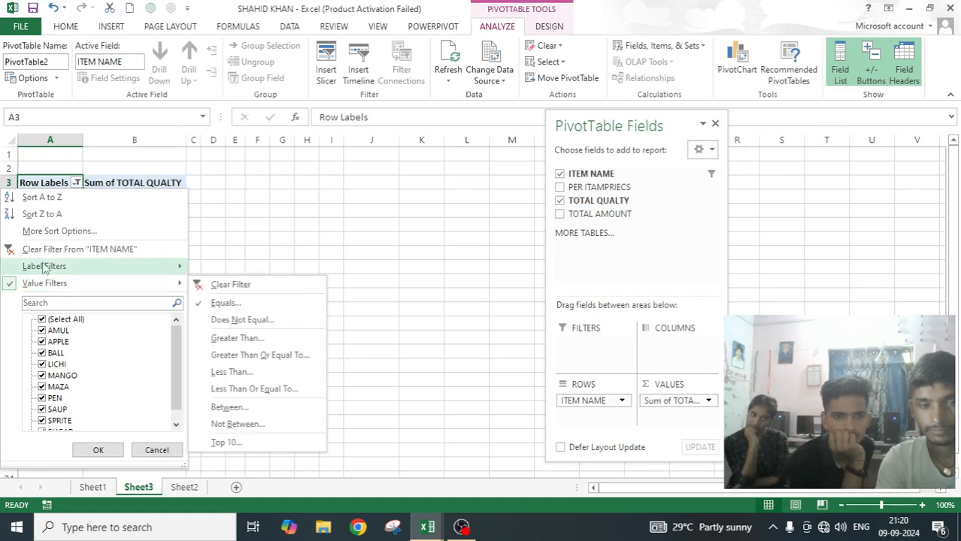
mouse_move(45, 268)
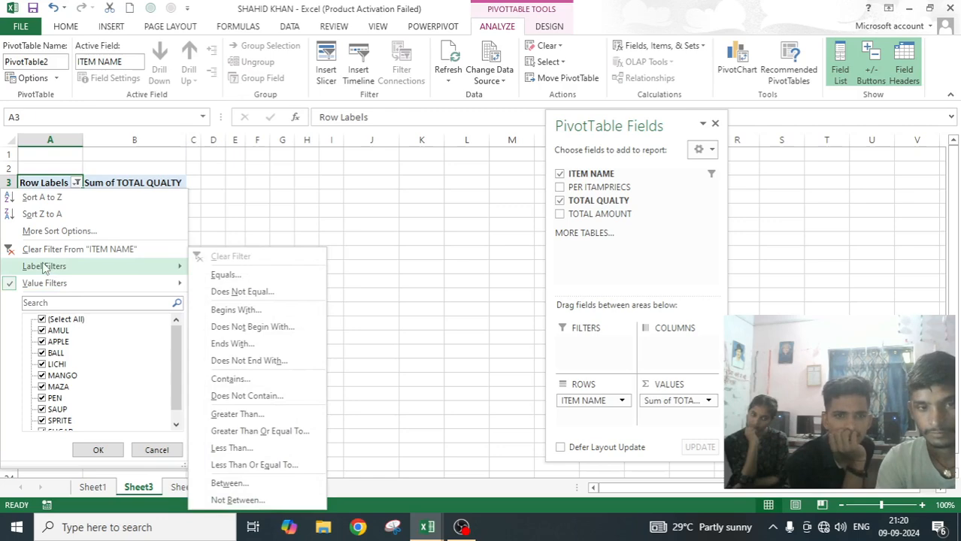
click(219, 275)
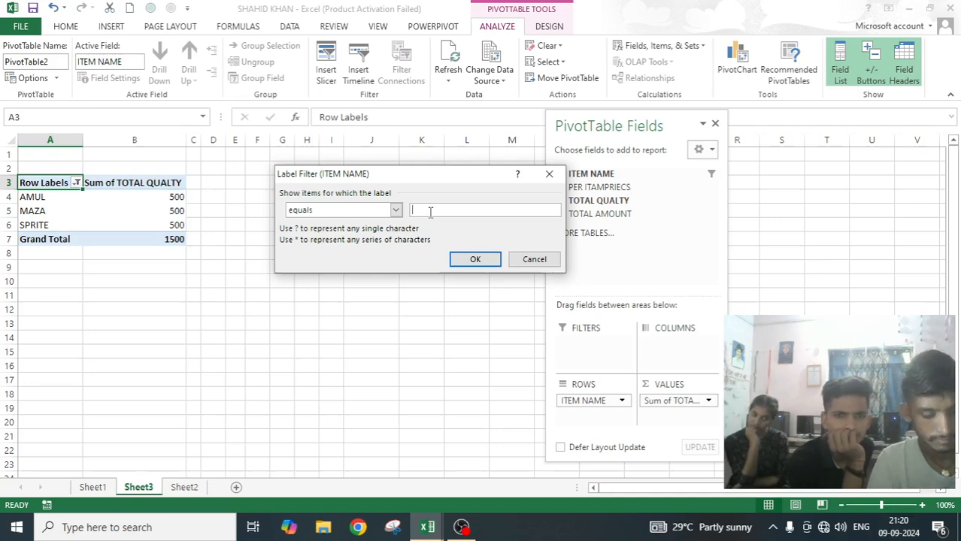
text(amul)
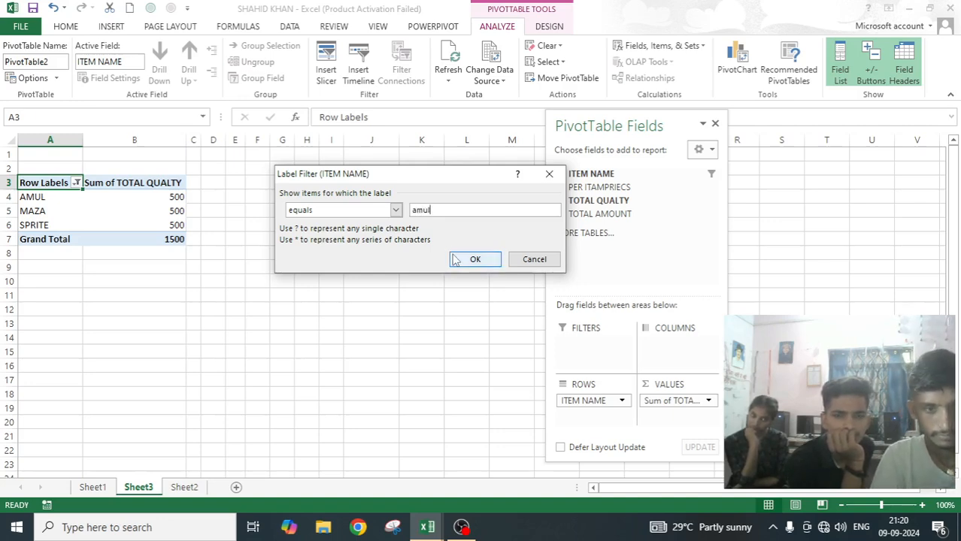
click(473, 260)
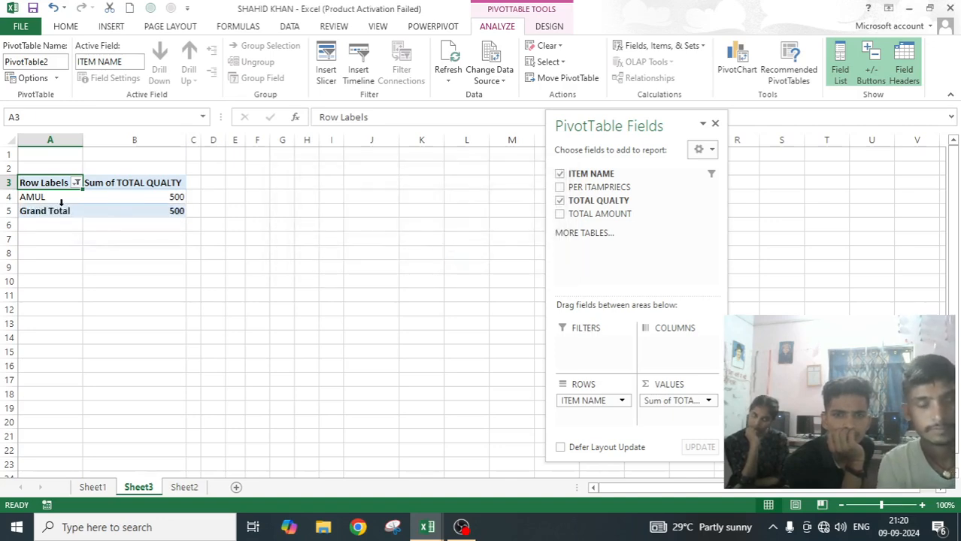
Review the filtered result, the filters active on ITEM NAME and the multiple-filters setting in the PivotTable options.
mouse_move(131, 202)
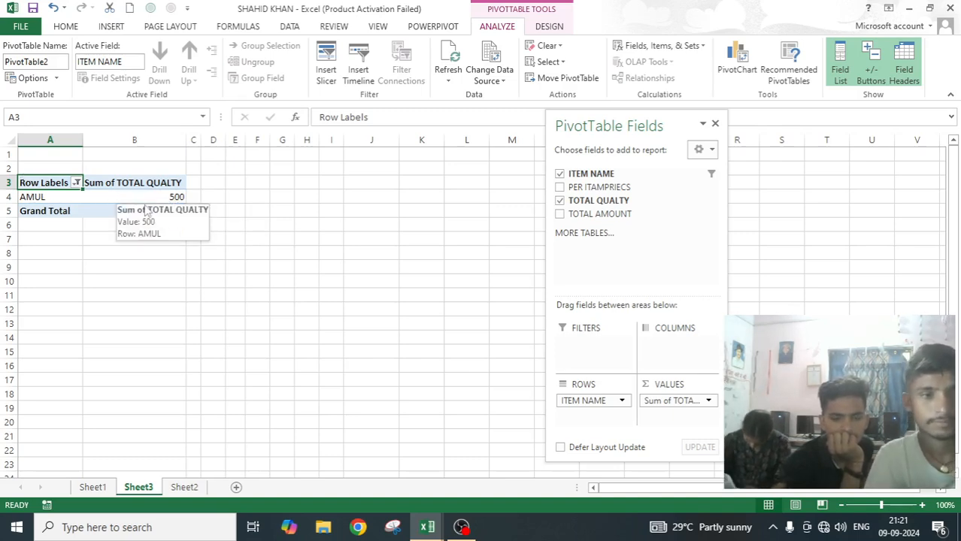
scroll(147, 213, up, 3)
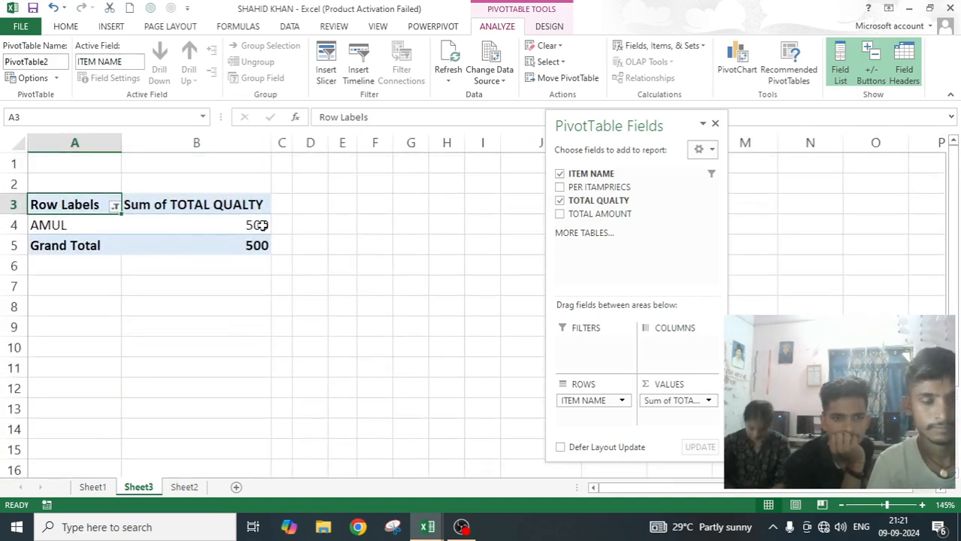
click(114, 206)
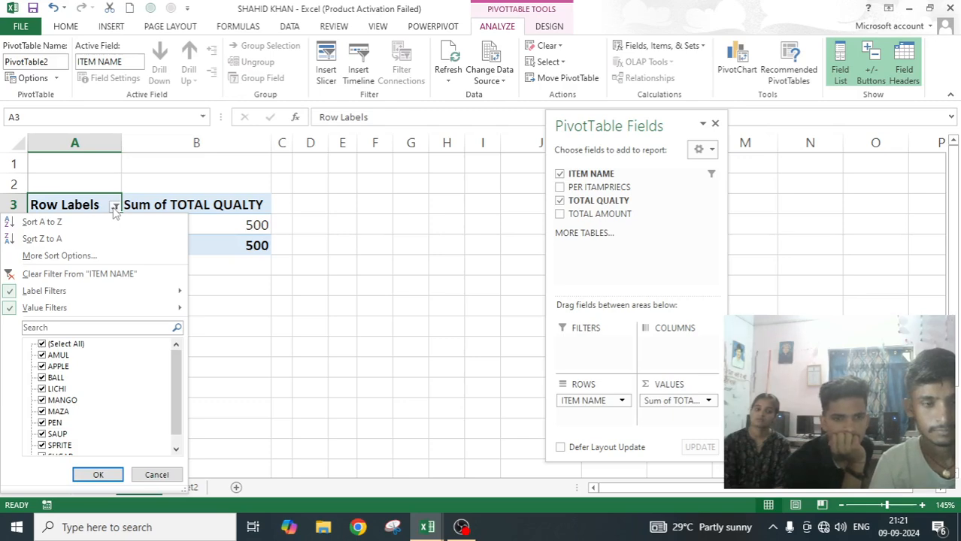
click(29, 77)
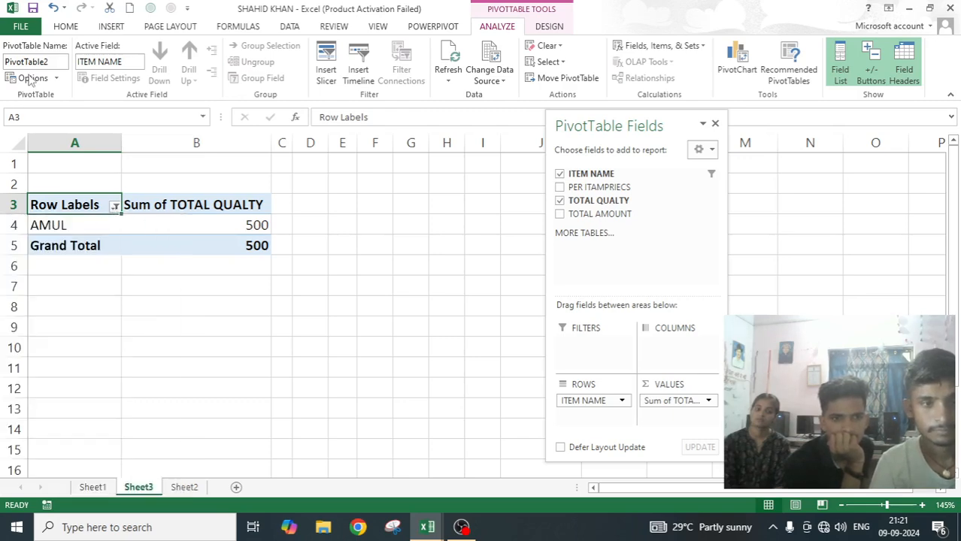
click(29, 77)
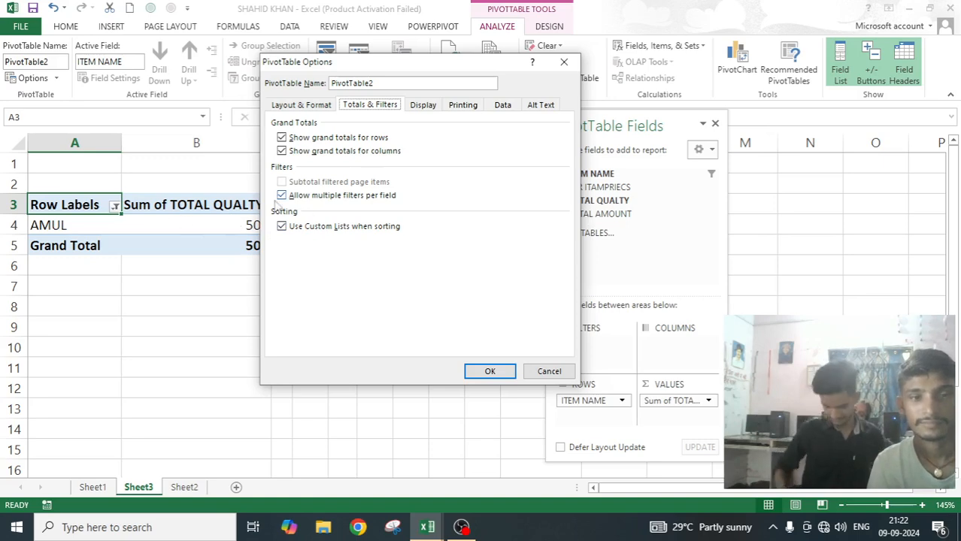
click(563, 63)
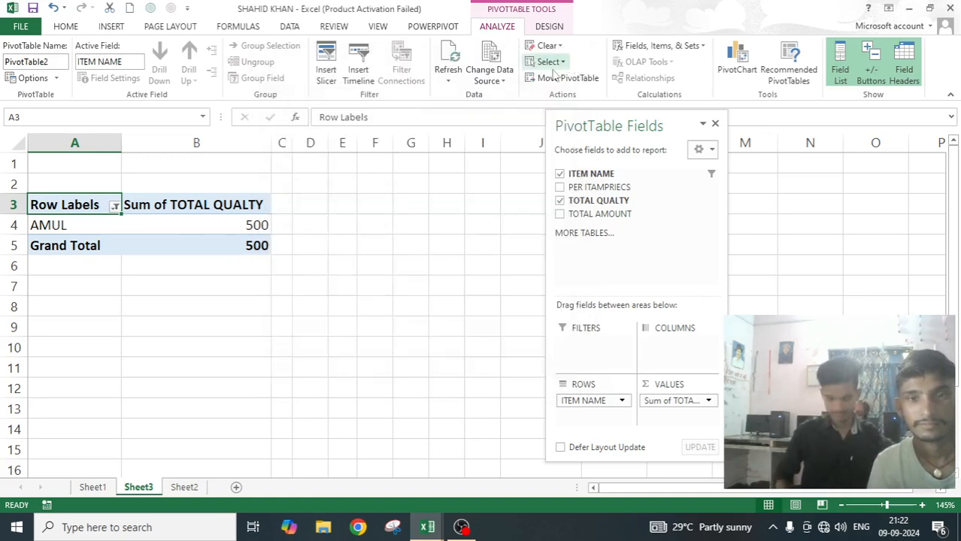
Clear all filters from the ITEM NAME field in the PivotTable's row labels.
click(116, 205)
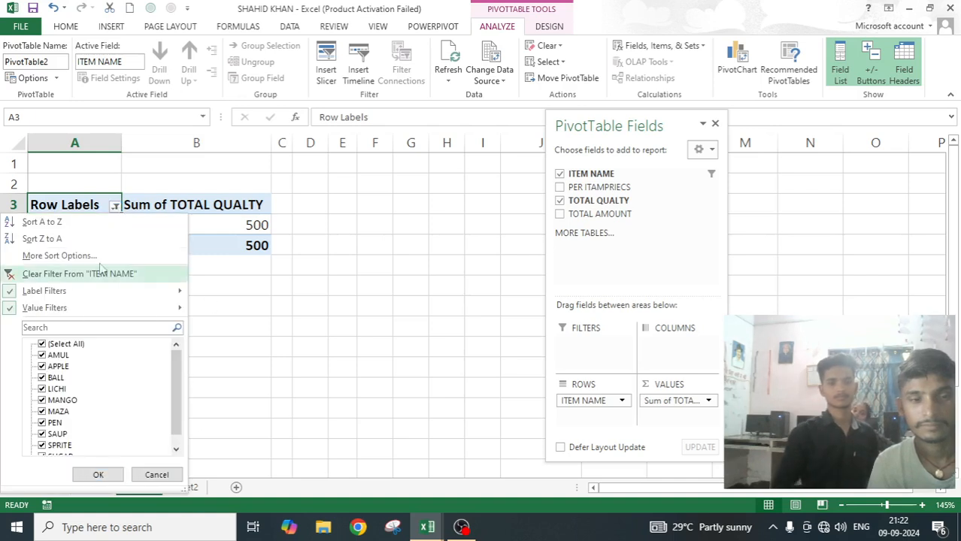
click(71, 274)
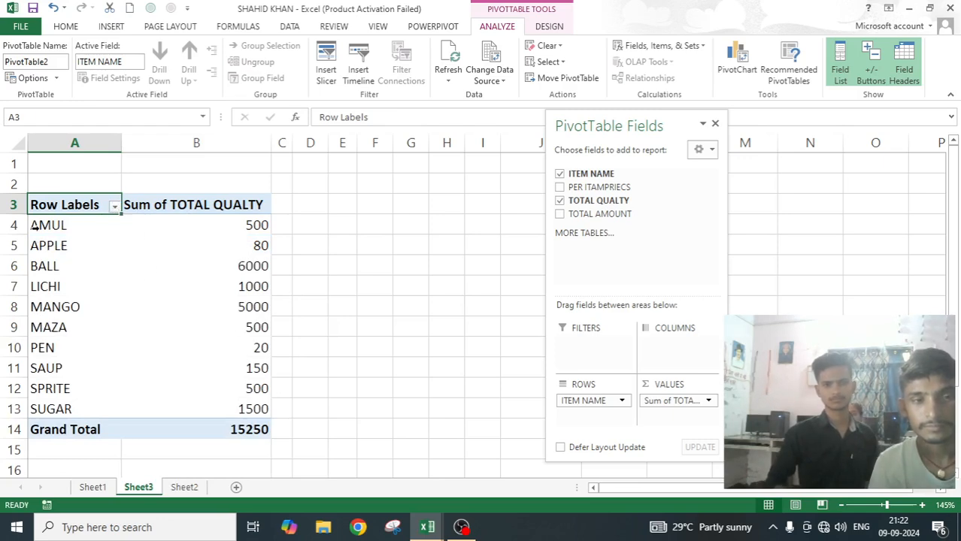
Sort the ITEM NAME row labels A to Z, and re-sort them Z to A.
click(114, 207)
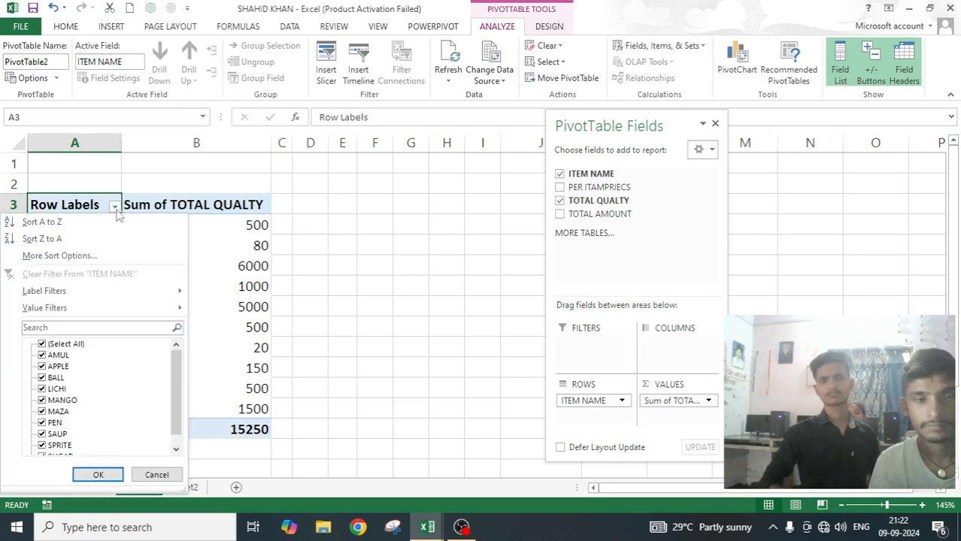
click(62, 223)
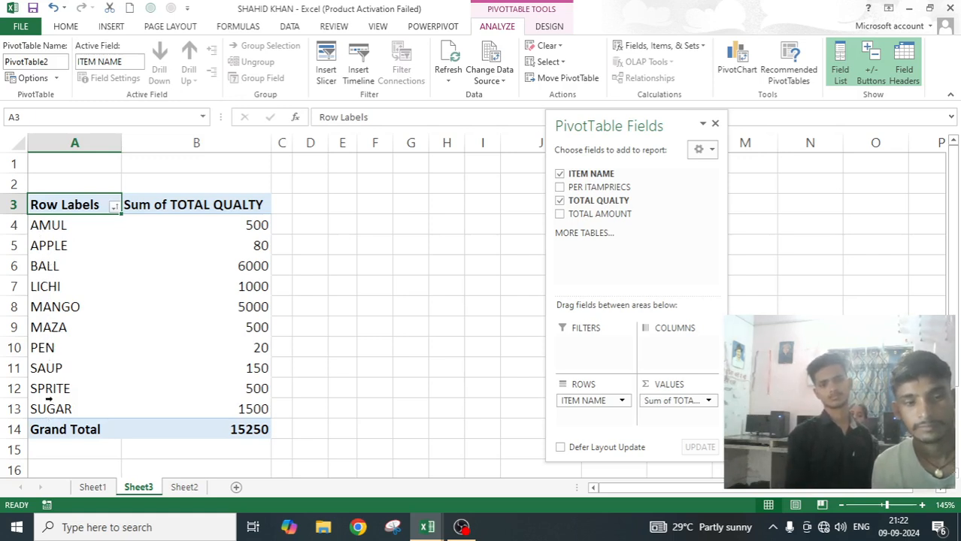
click(115, 207)
click(59, 240)
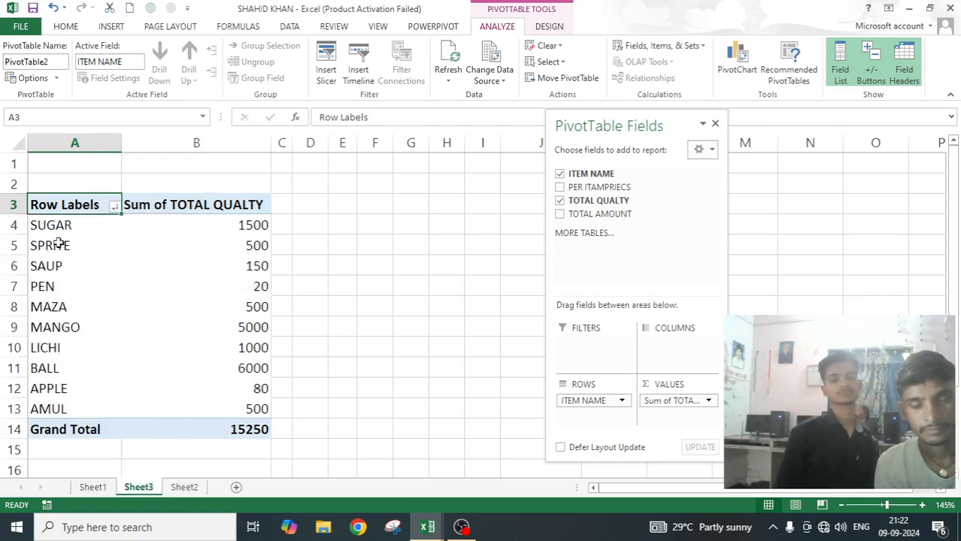
Turn off the use of custom lists when sorting in the PivotTable's Totals & Filters options.
click(32, 79)
click(391, 109)
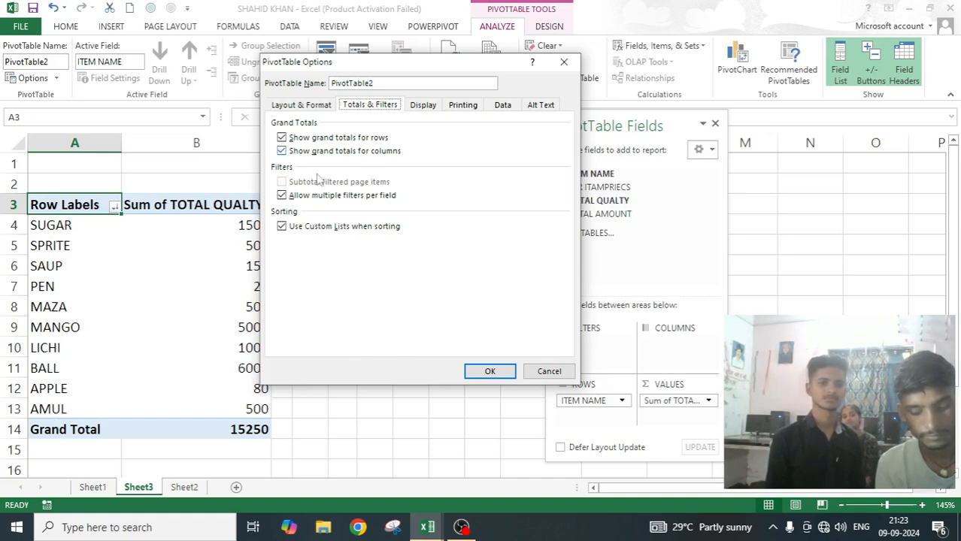
click(281, 227)
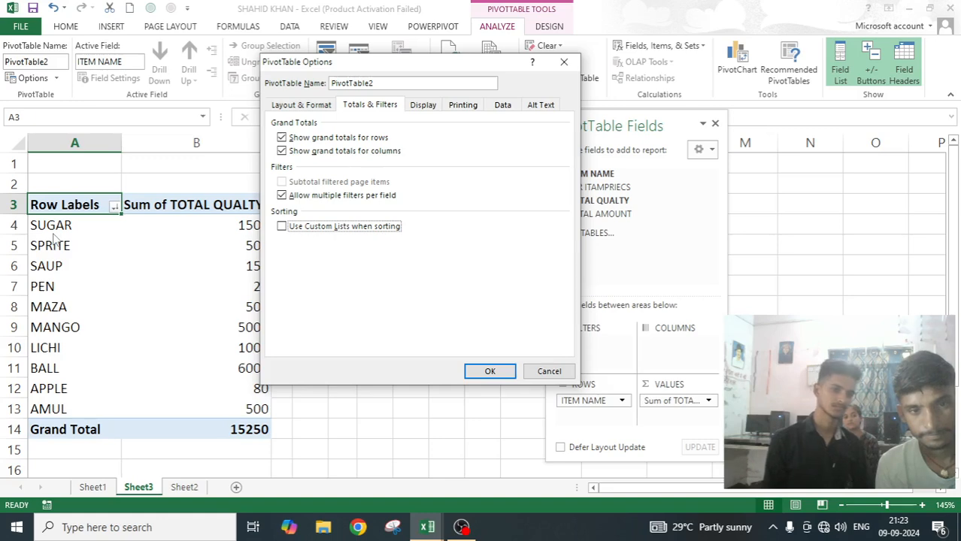
click(489, 372)
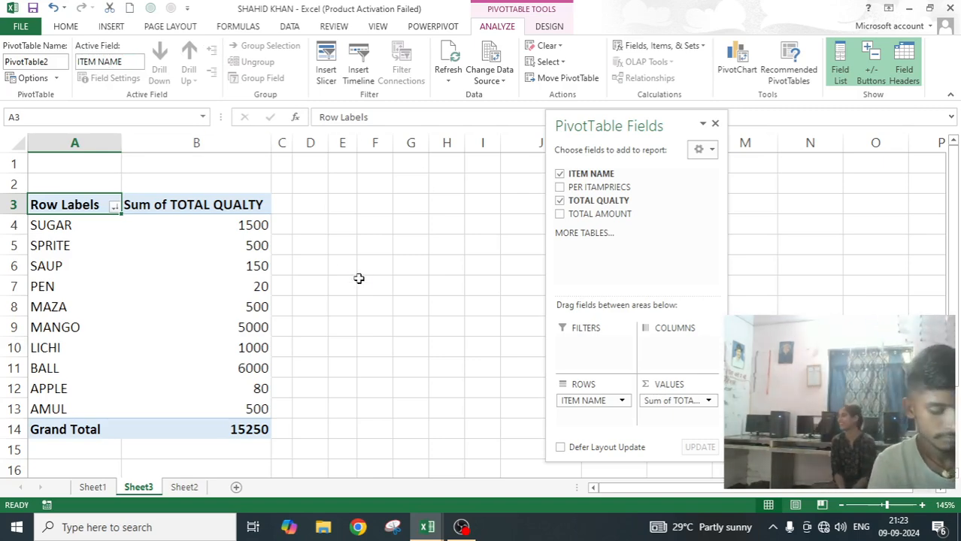
Undo the recent option, sort and filter changes back to the unfiltered A-to-Z list of items.
key(ctrl+z)
key(ctrl+z)
scroll(341, 268, down, 1)
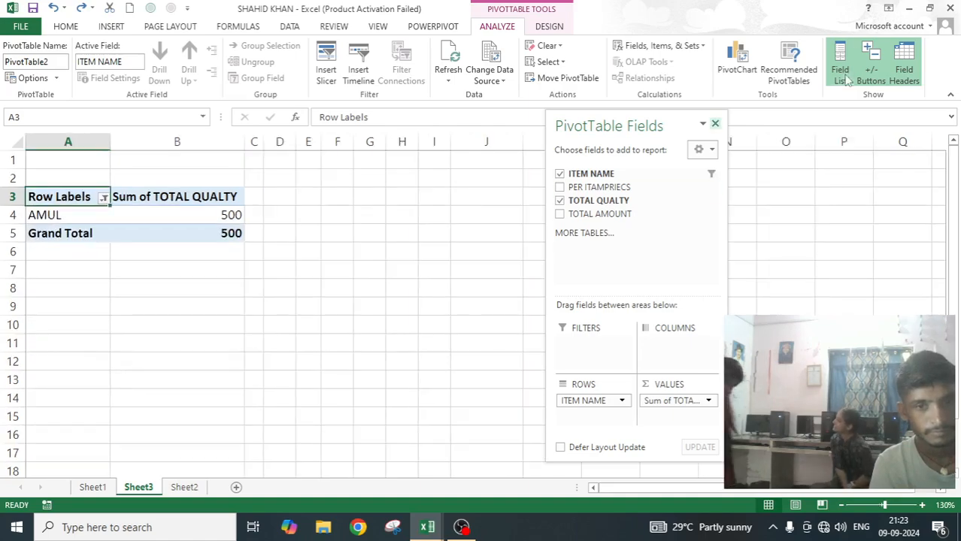
scroll(324, 130, down, 2)
key(ctrl+z)
key(ctrl+z)
key(ctrl+z)
key(ctrl+z)
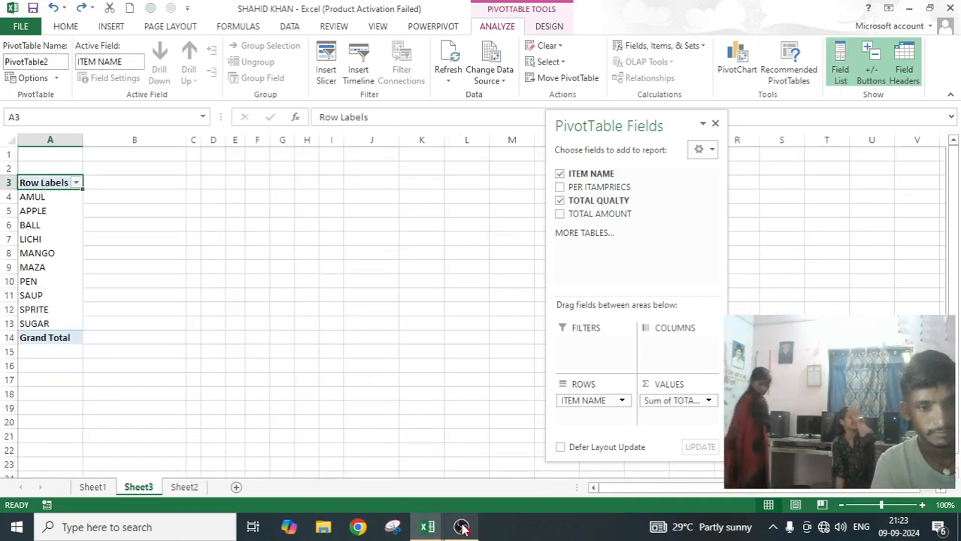